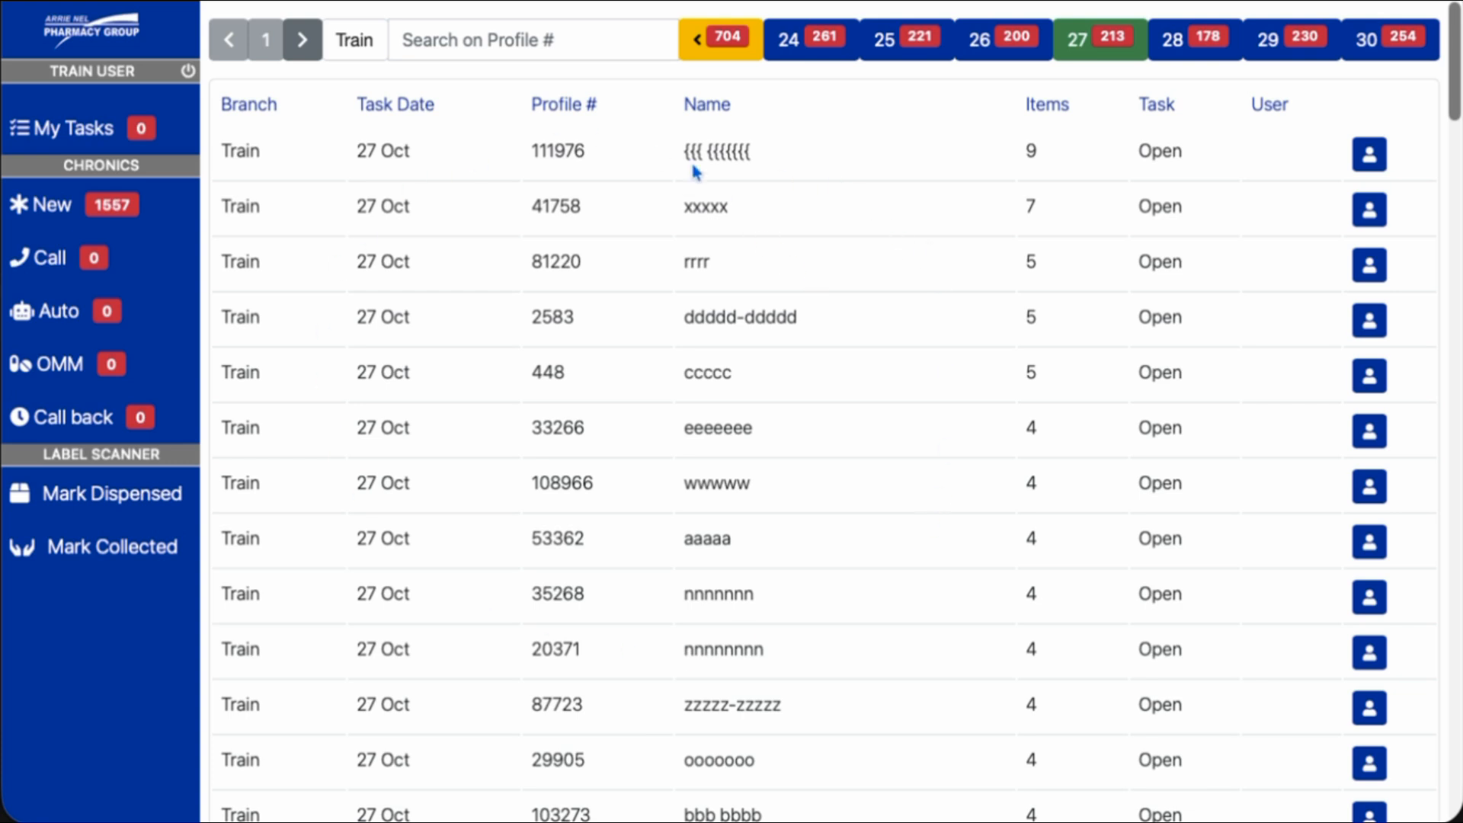
Open the Scripts Profile of the first open 27 Oct task and dismiss its notes pop-up
{"action": "left_click", "coordinate": [1367, 158]}
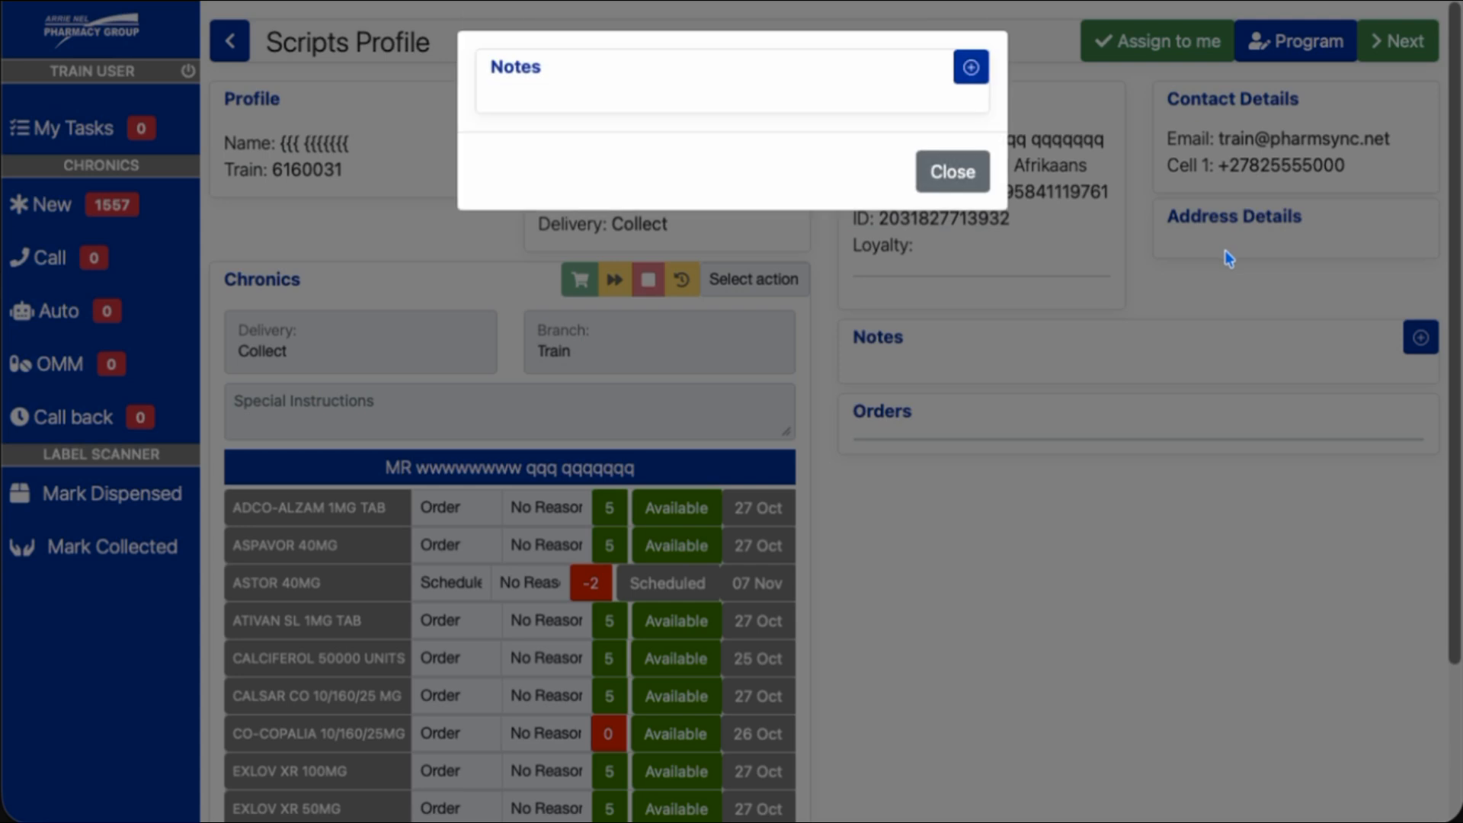
{"action": "left_click", "coordinate": [959, 177]}
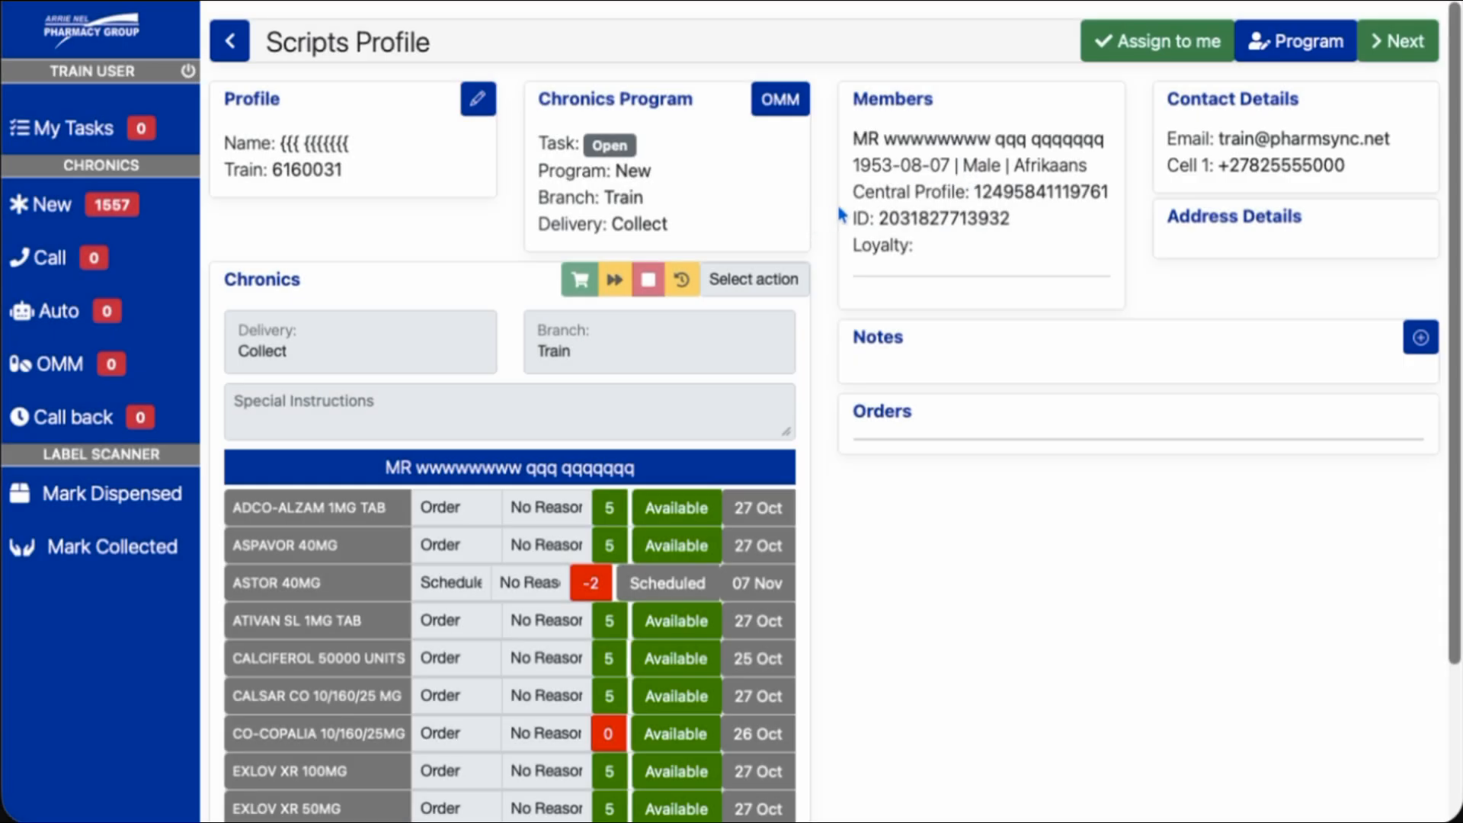
On the Chronic Program page, keep the status as Call and the branch as Train
{"action": "left_click", "coordinate": [1293, 47]}
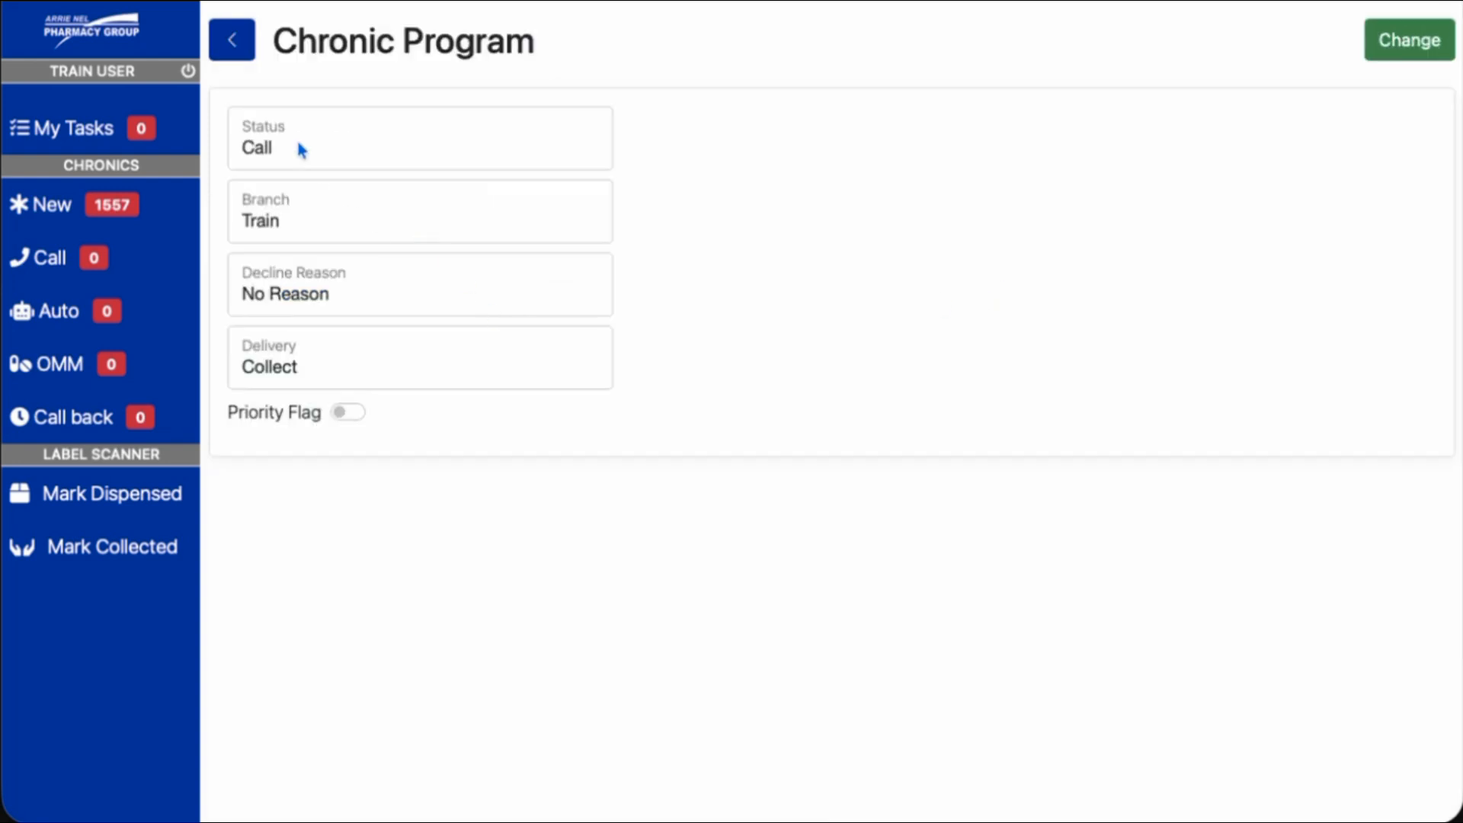
{"action": "left_click", "coordinate": [313, 147]}
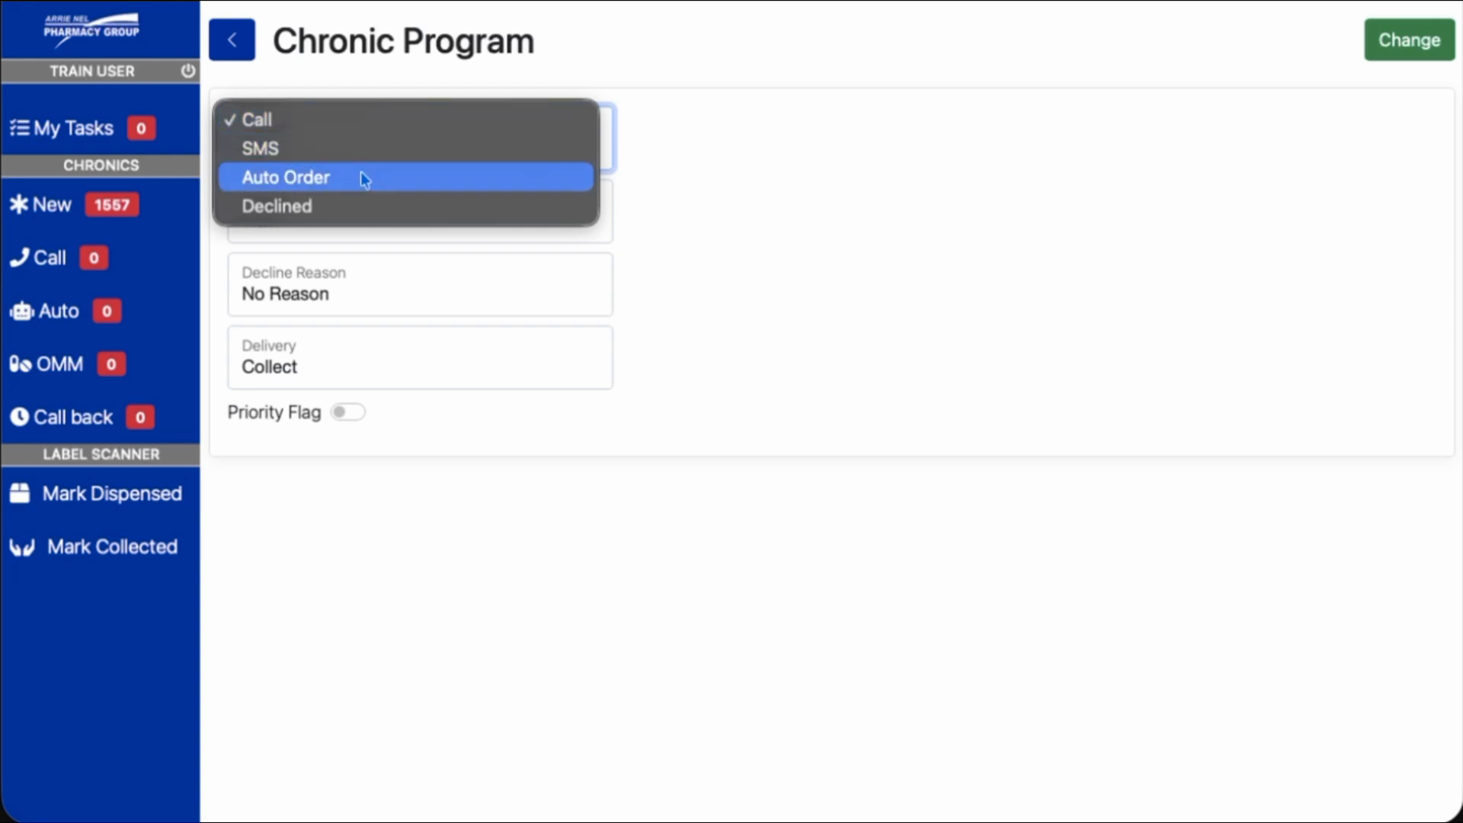
{"action": "left_click", "coordinate": [287, 122]}
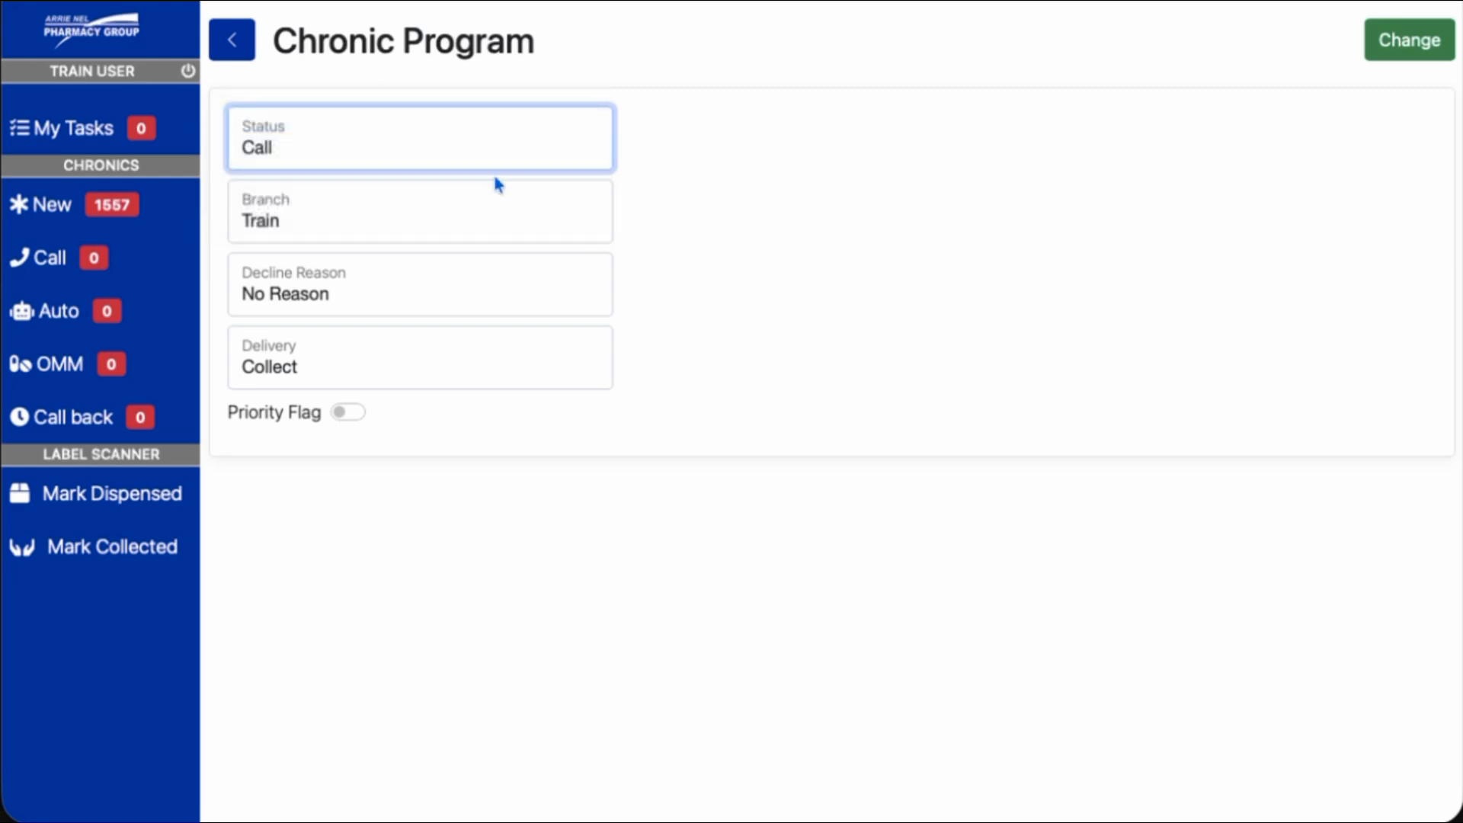
{"action": "left_click", "coordinate": [358, 211]}
{"action": "left_click", "coordinate": [652, 223]}
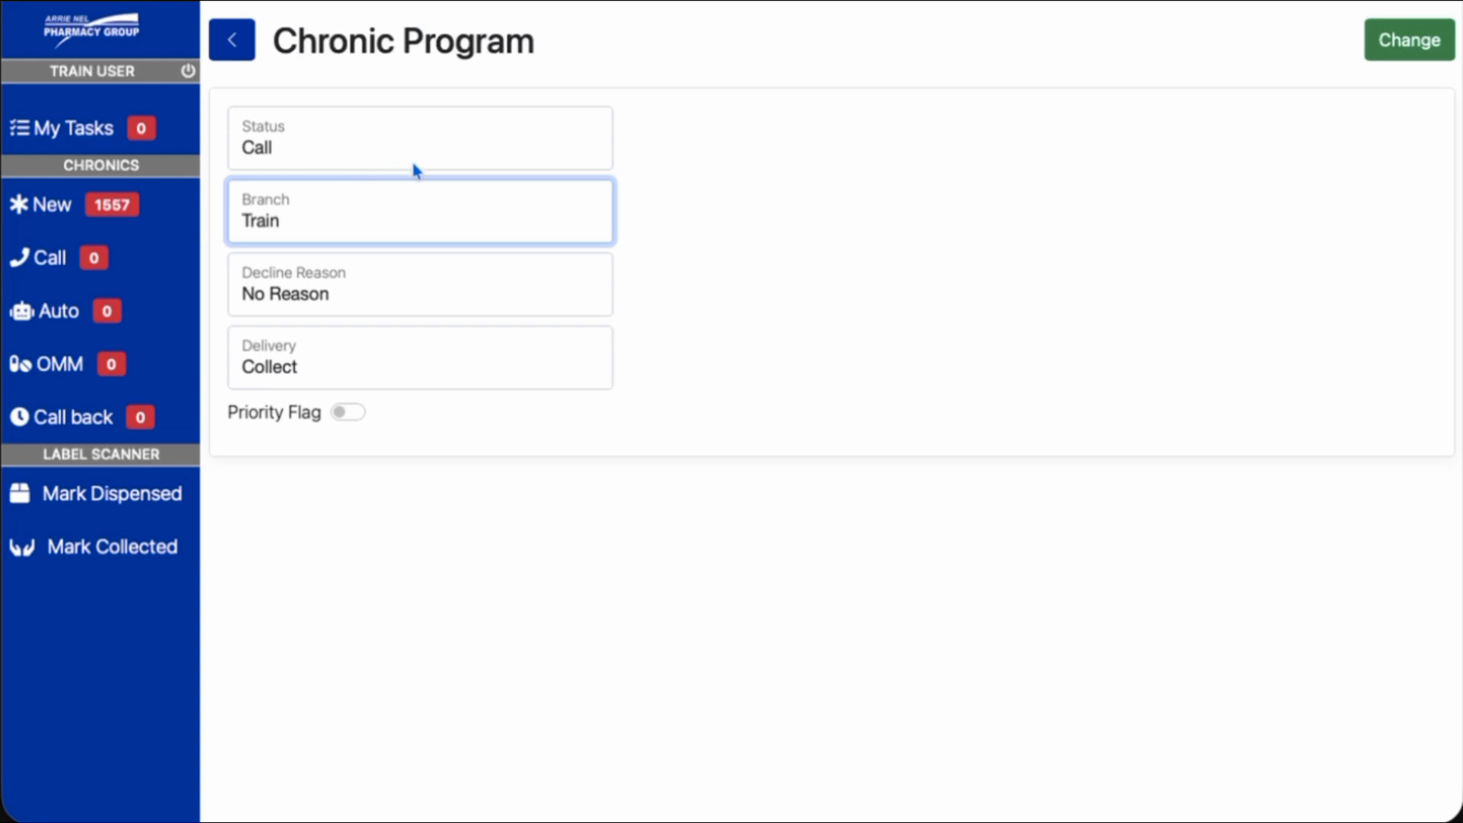
Keep decline reason No Reason and delivery Collect, then apply the Call program change
{"action": "left_click", "coordinate": [425, 283]}
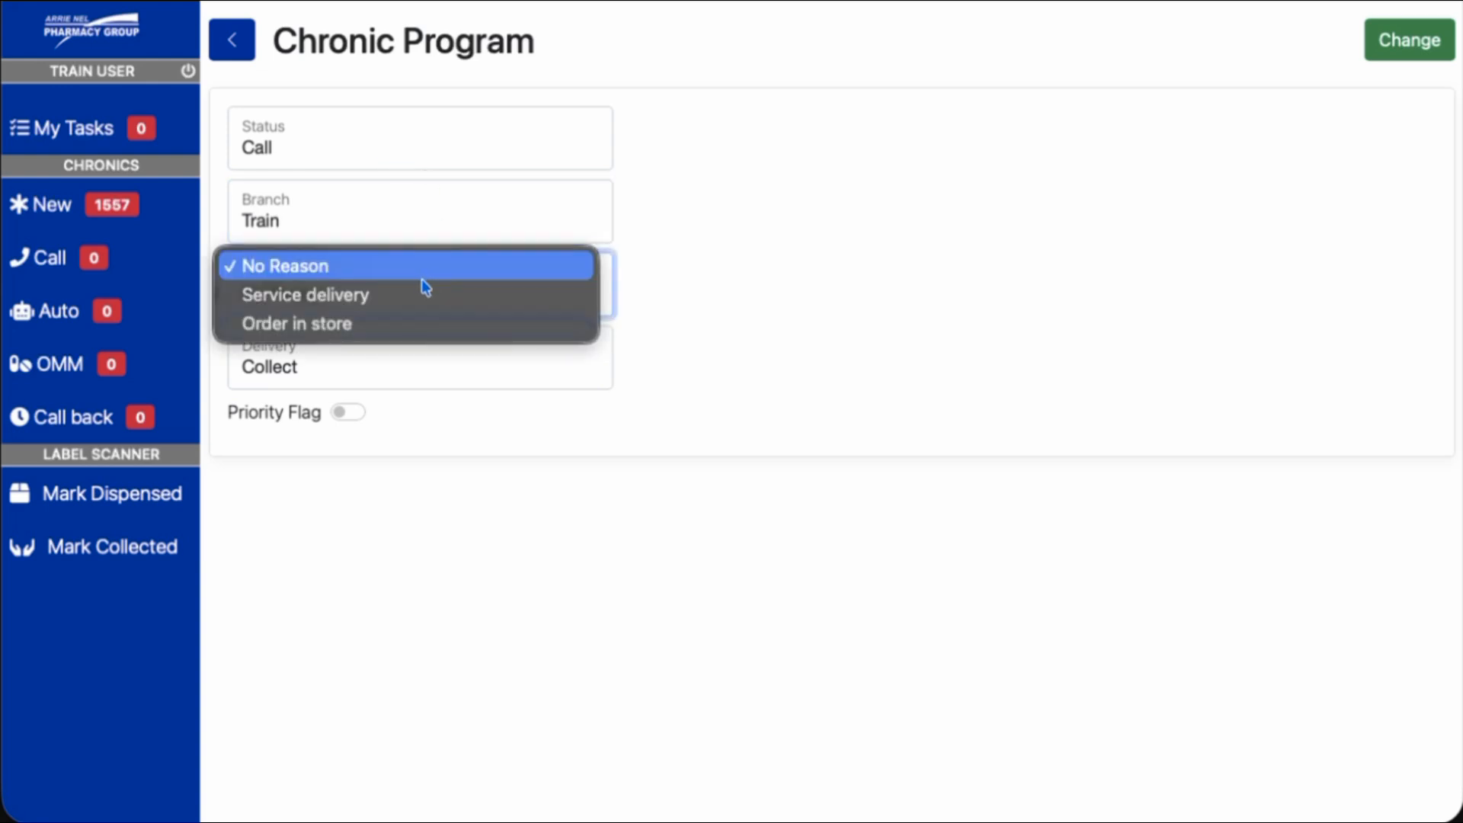
{"action": "left_click", "coordinate": [735, 299]}
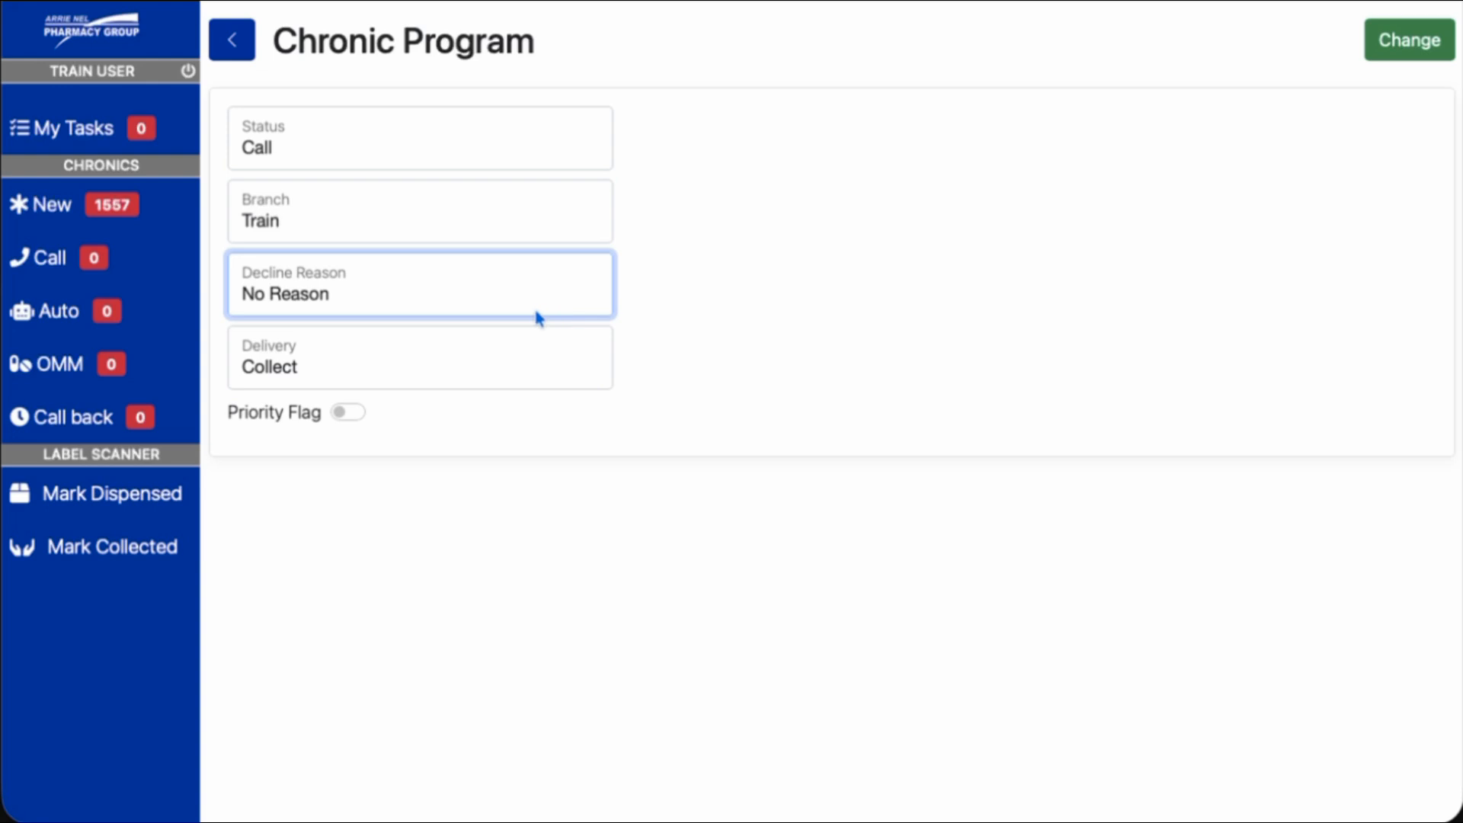
{"action": "left_click", "coordinate": [434, 360]}
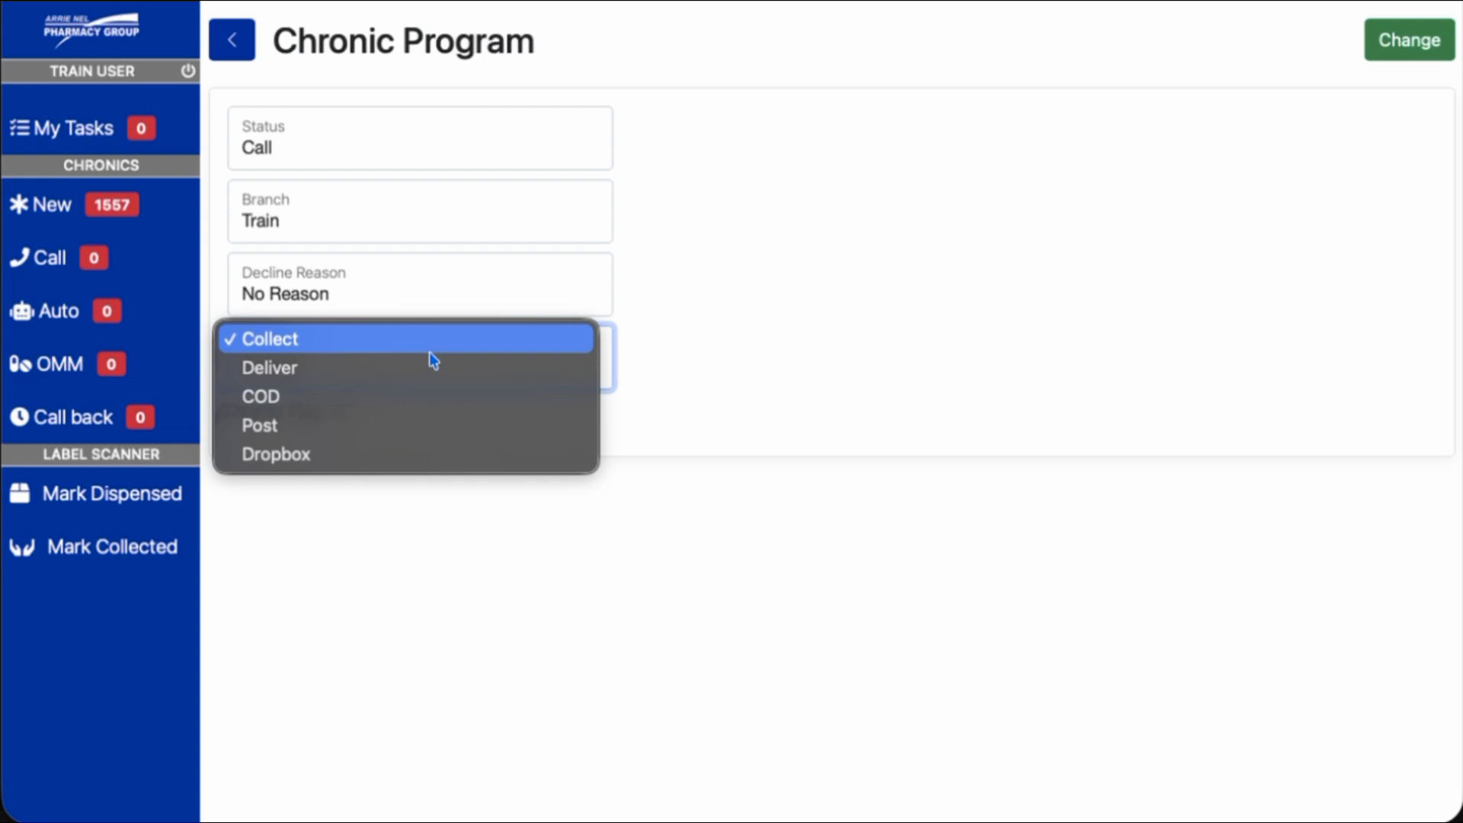
{"action": "left_click", "coordinate": [882, 380]}
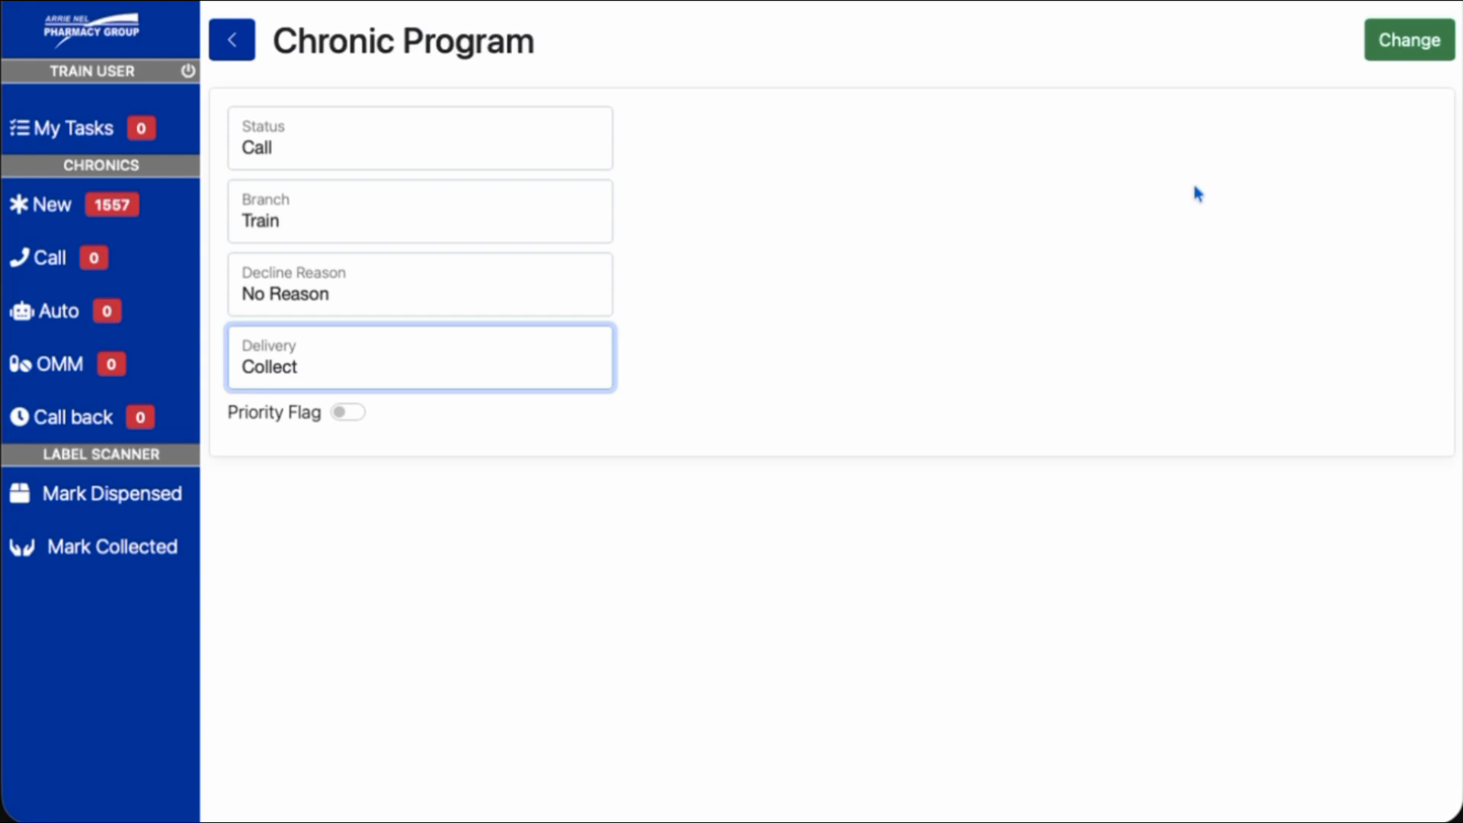
{"action": "left_click", "coordinate": [1391, 44]}
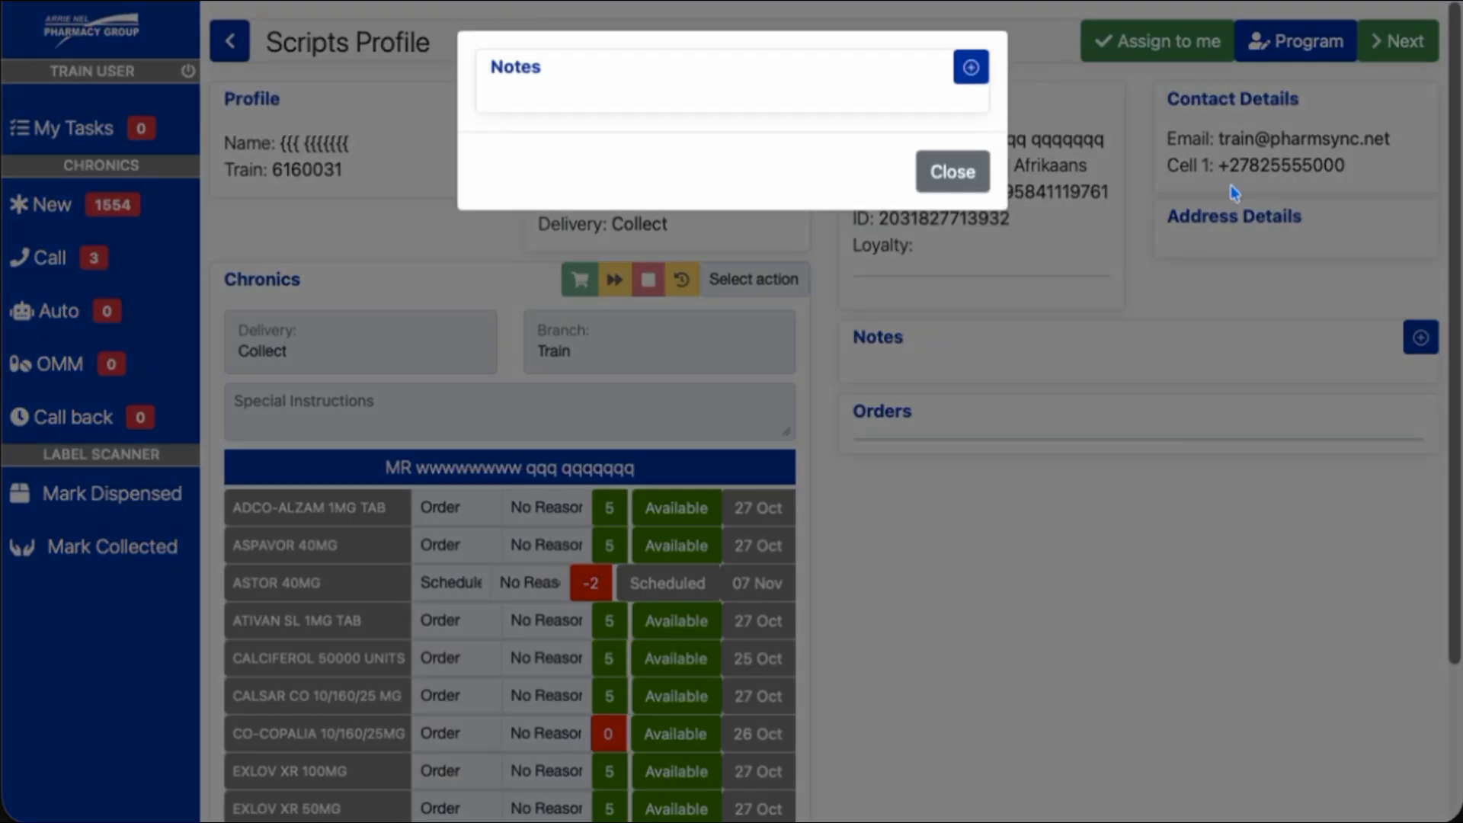
{"action": "left_click", "coordinate": [955, 169]}
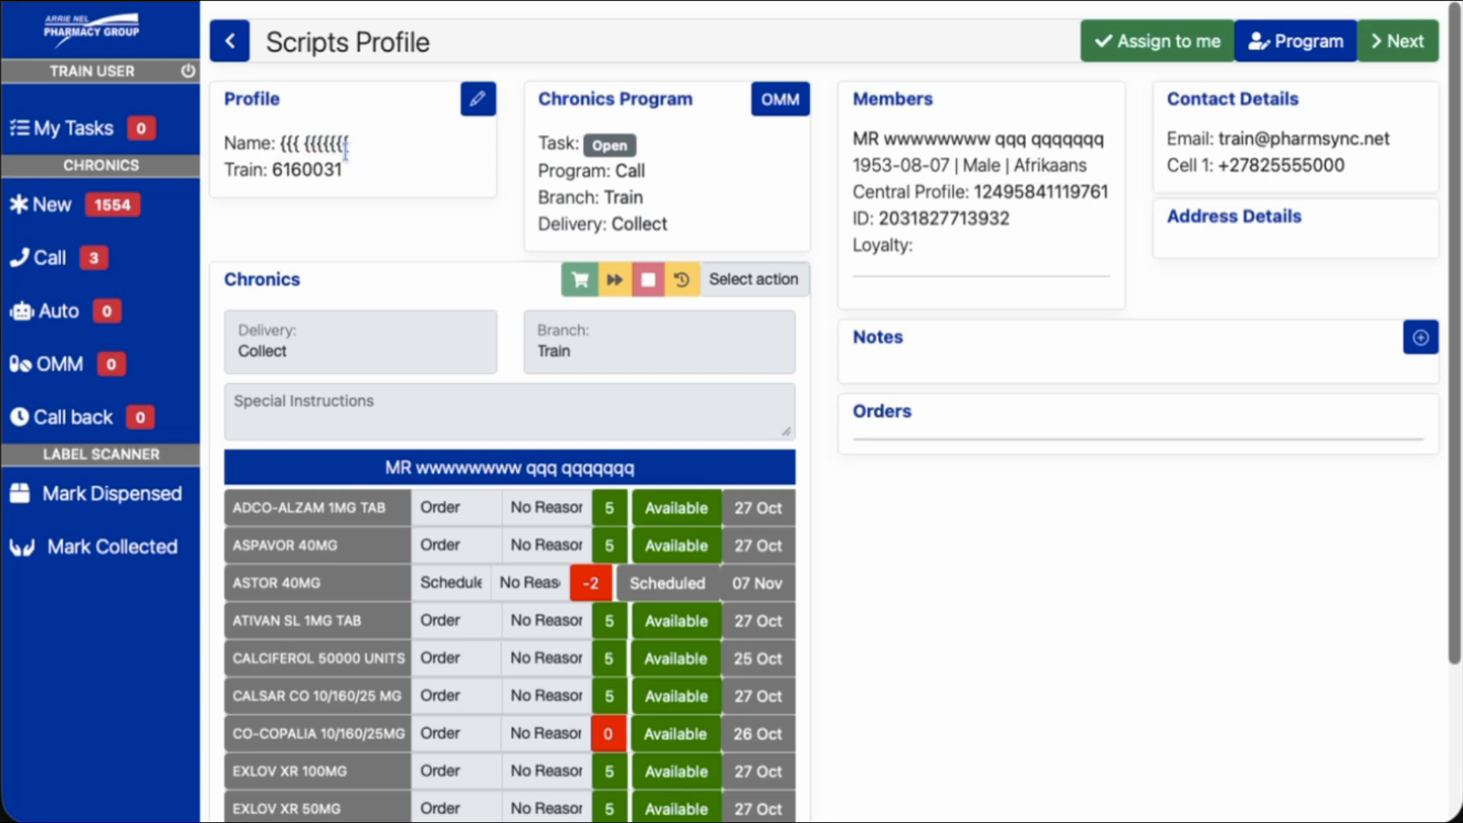
{"action": "double_click", "coordinate": [240, 171]}
{"action": "triple_click", "coordinate": [305, 170]}
{"action": "left_click", "coordinate": [303, 169]}
{"action": "double_click", "coordinate": [291, 171]}
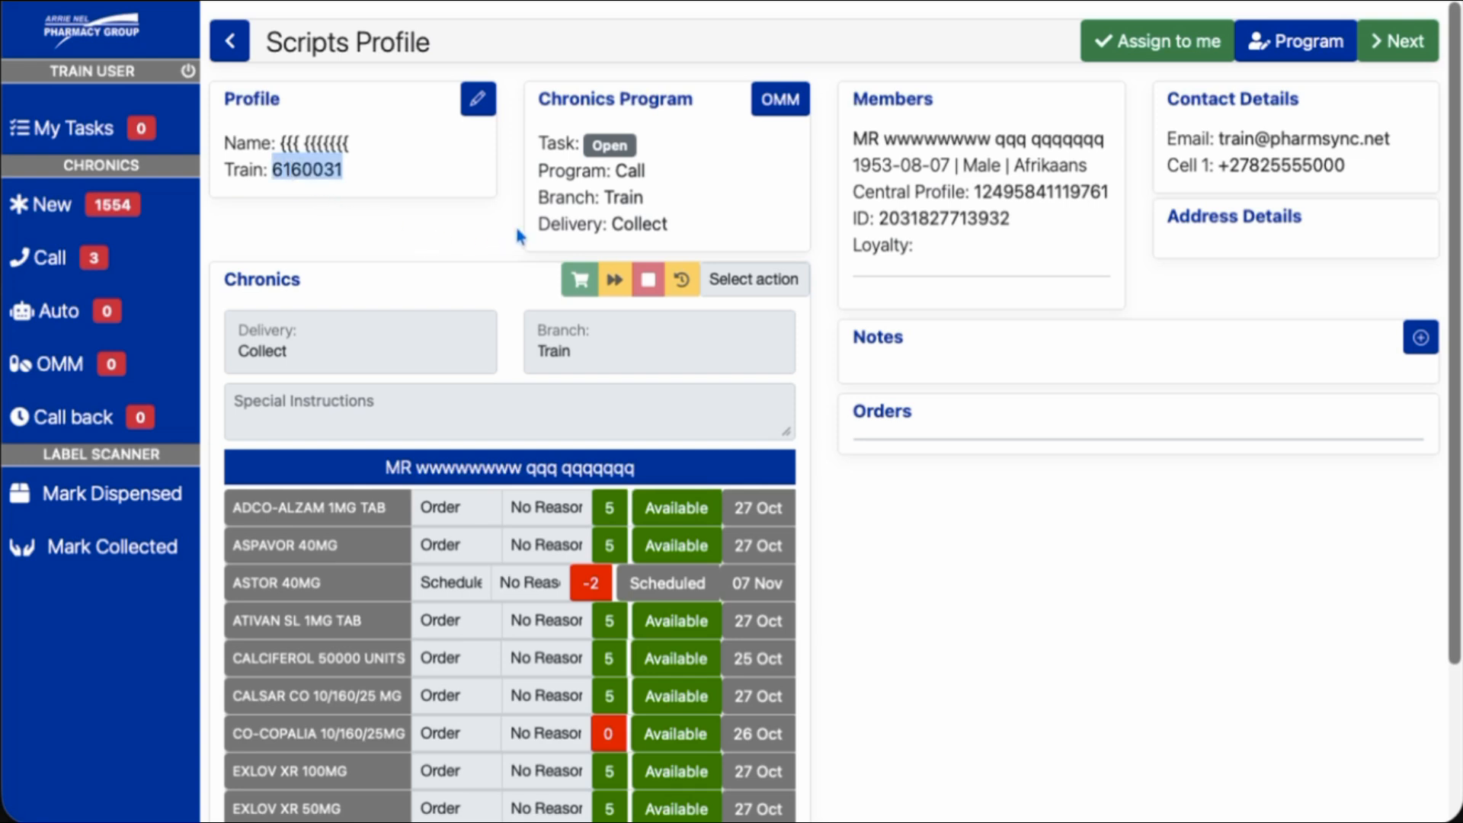
{"action": "left_click", "coordinate": [729, 198]}
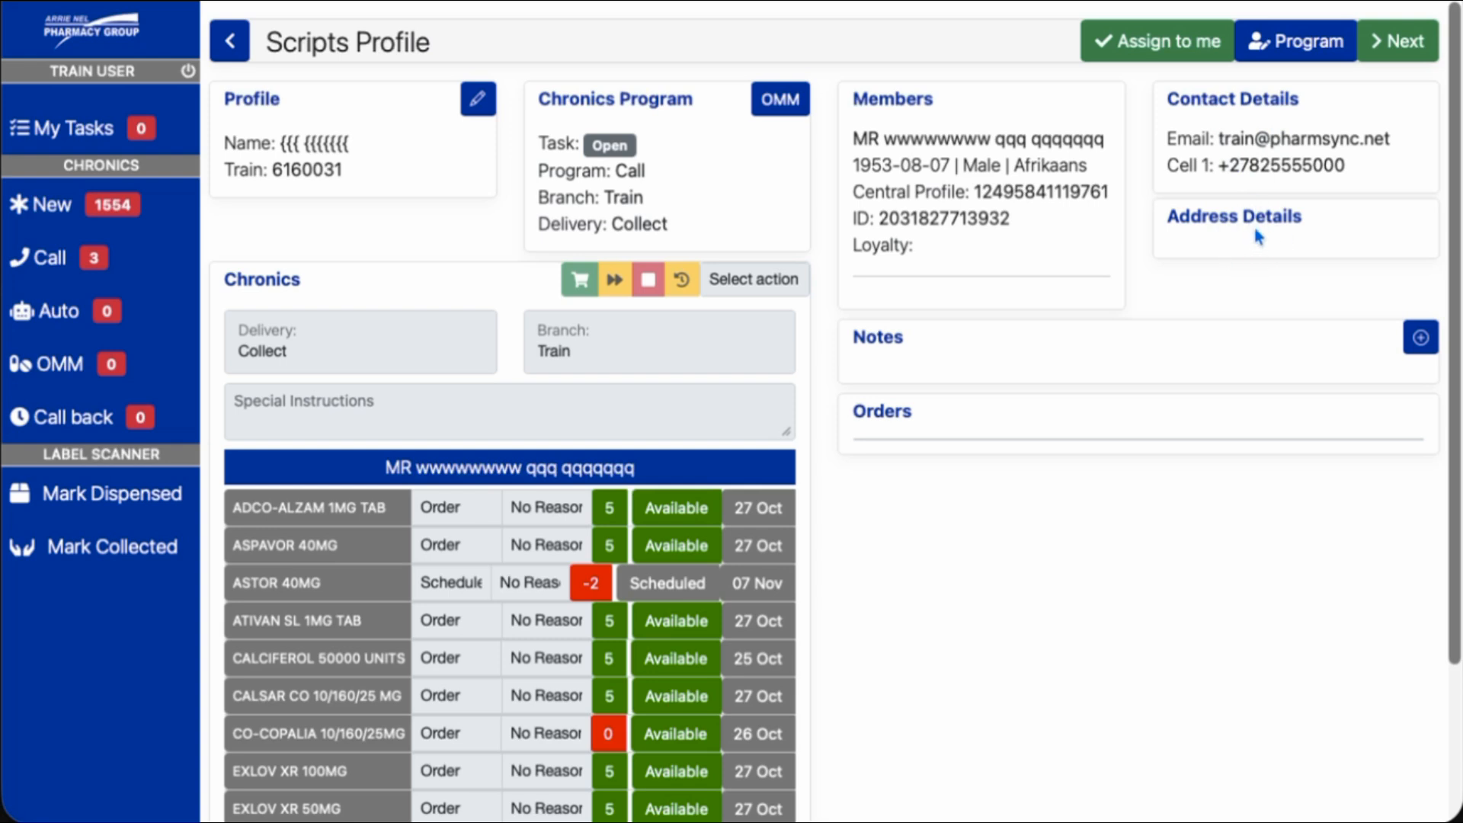
Add and save a profile note reading 'Got no answer', then close the notes pop-up
{"action": "left_click", "coordinate": [1421, 341]}
{"action": "left_click", "coordinate": [452, 164]}
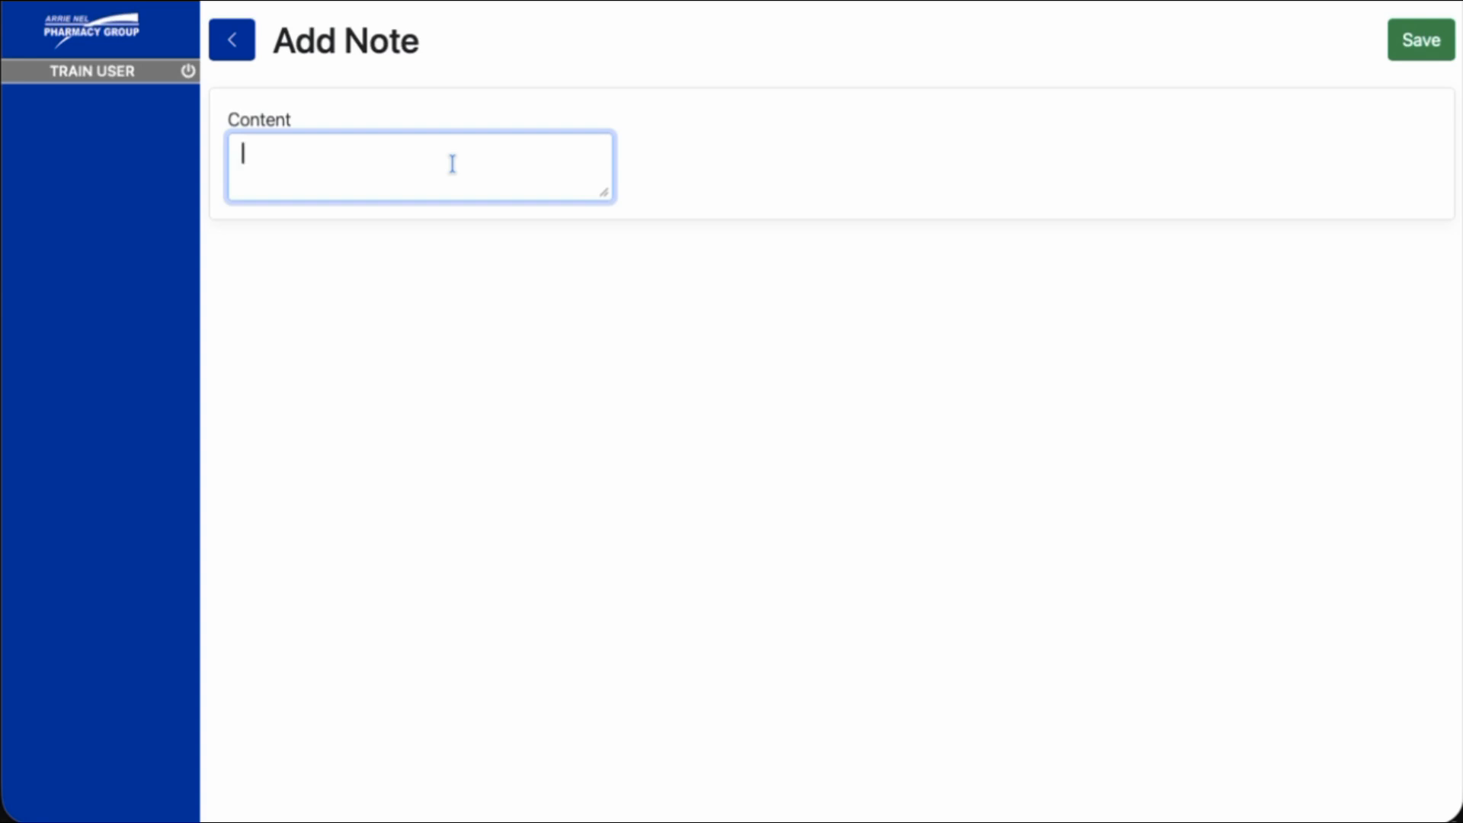
{"action": "type", "text": "Got no answer"}
{"action": "key", "text": "Return"}
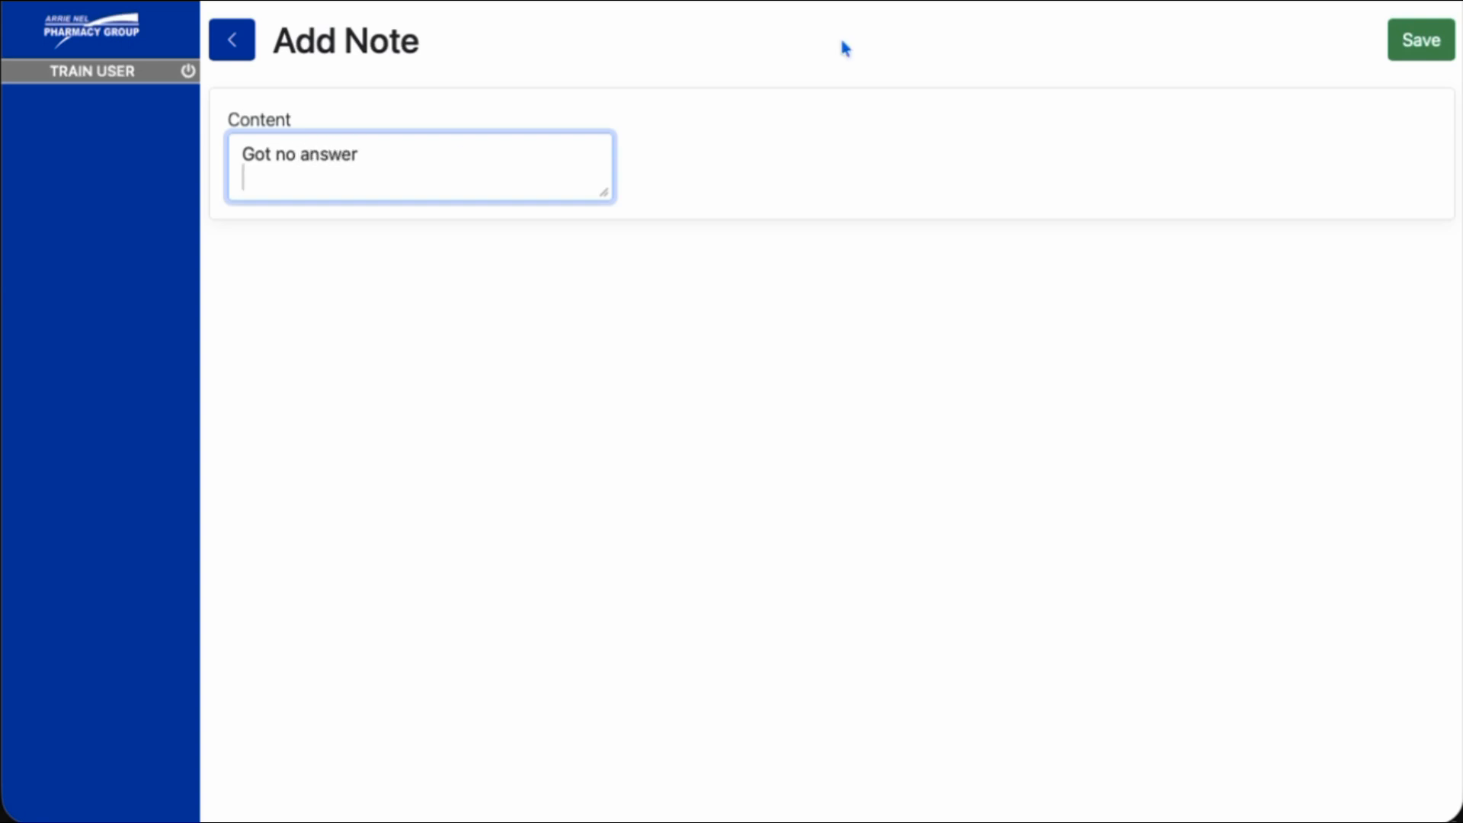
{"action": "left_click", "coordinate": [1431, 48]}
{"action": "left_click", "coordinate": [974, 235]}
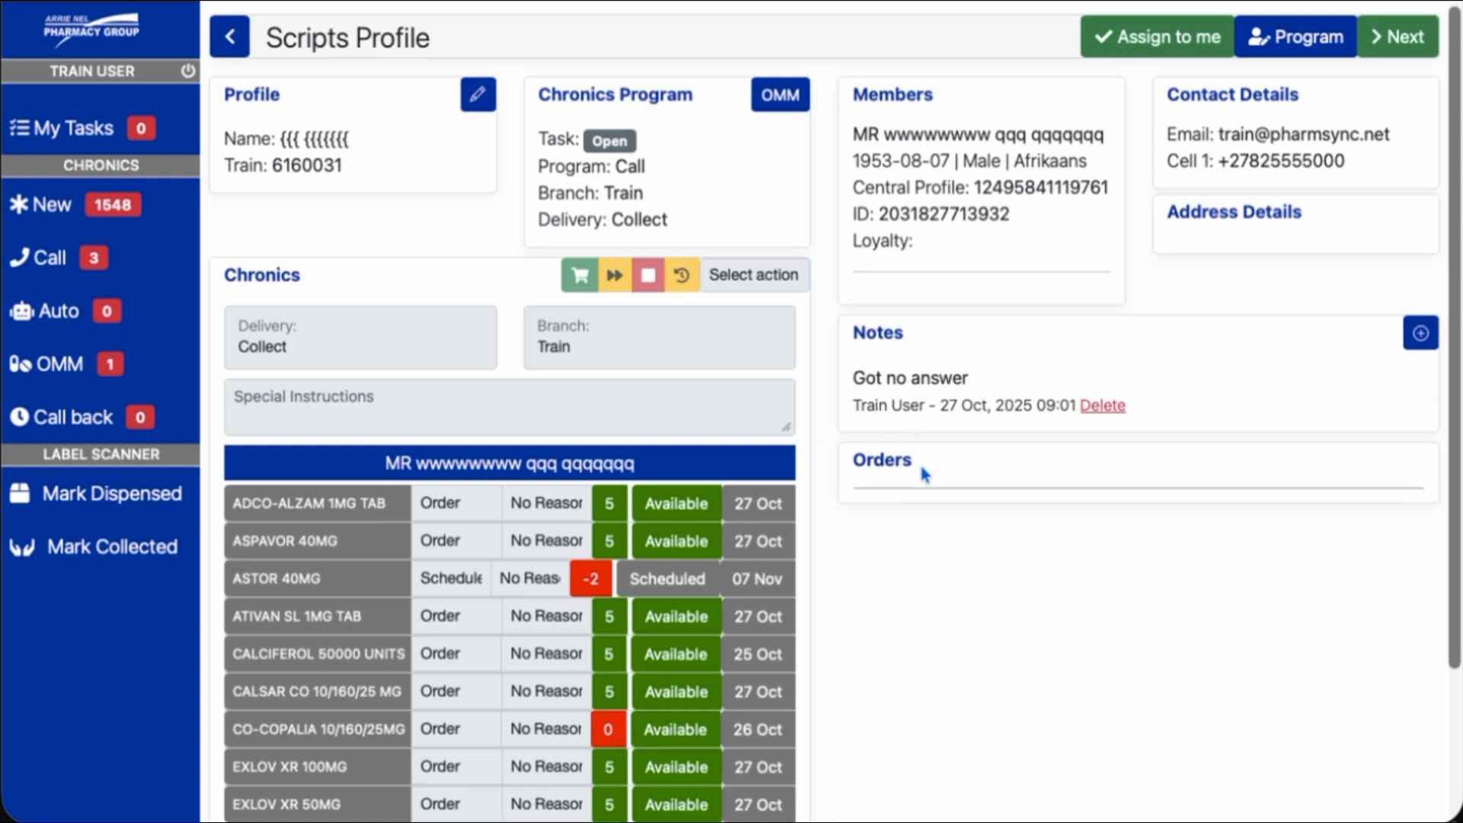
Assign the patient's call task to yourself, un-assign it, then assign it again
{"action": "scroll", "coordinate": [922, 472], "scroll_direction": "down", "scroll_amount": 3}
{"action": "scroll", "coordinate": [923, 478], "scroll_direction": "up", "scroll_amount": 3}
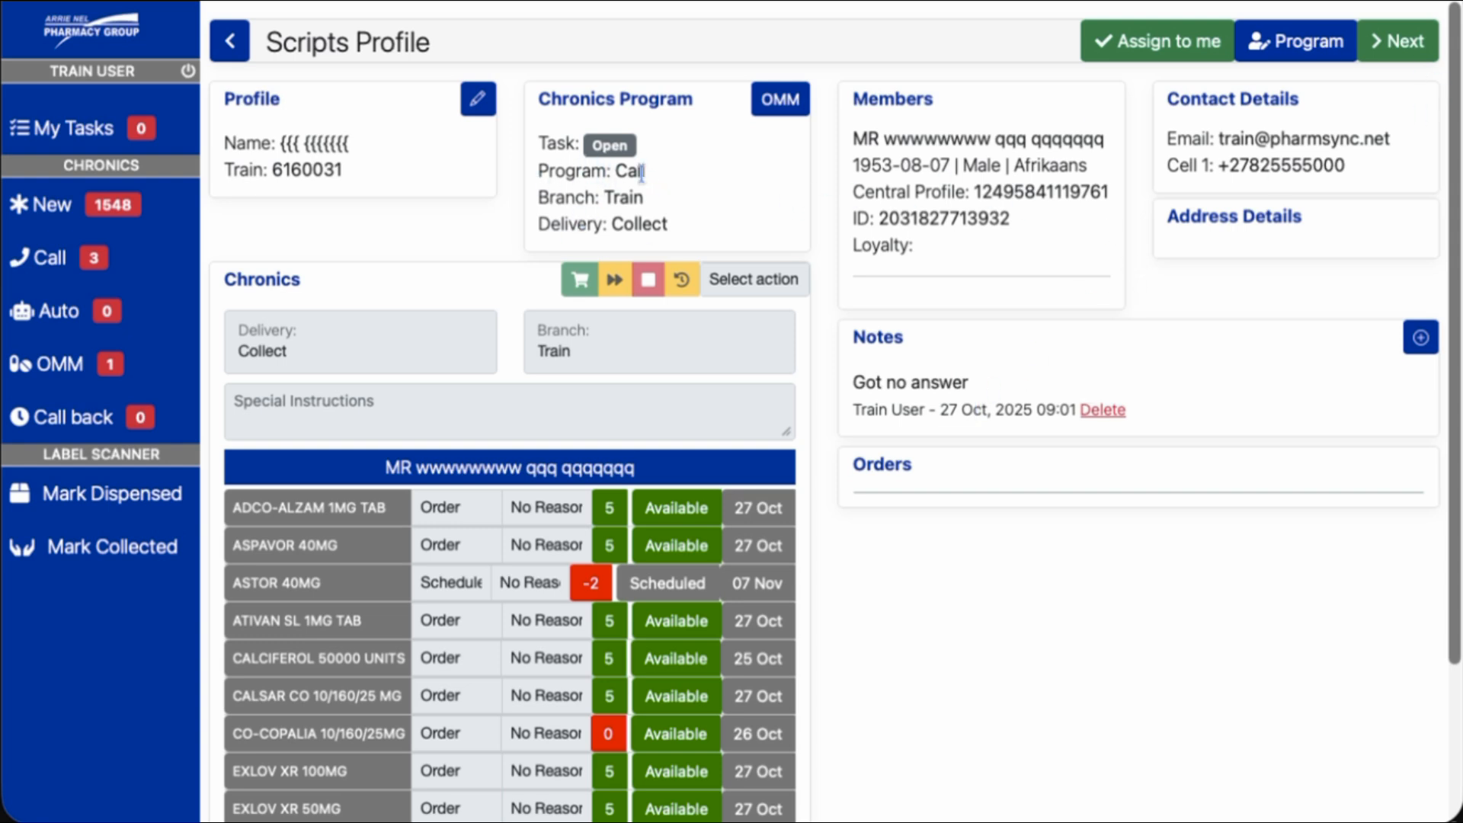
{"action": "left_click", "coordinate": [1155, 47]}
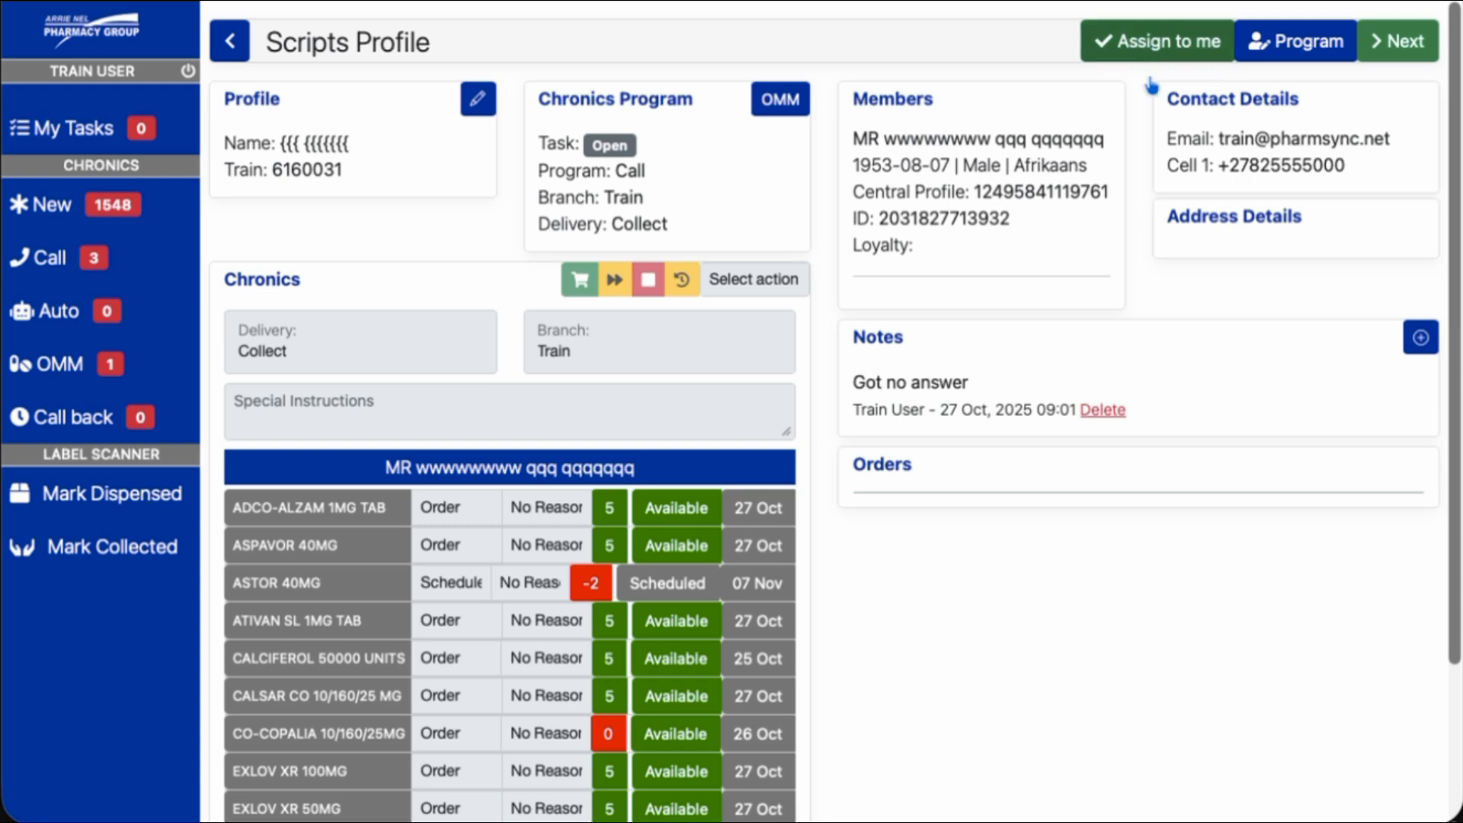
{"action": "left_click", "coordinate": [942, 231]}
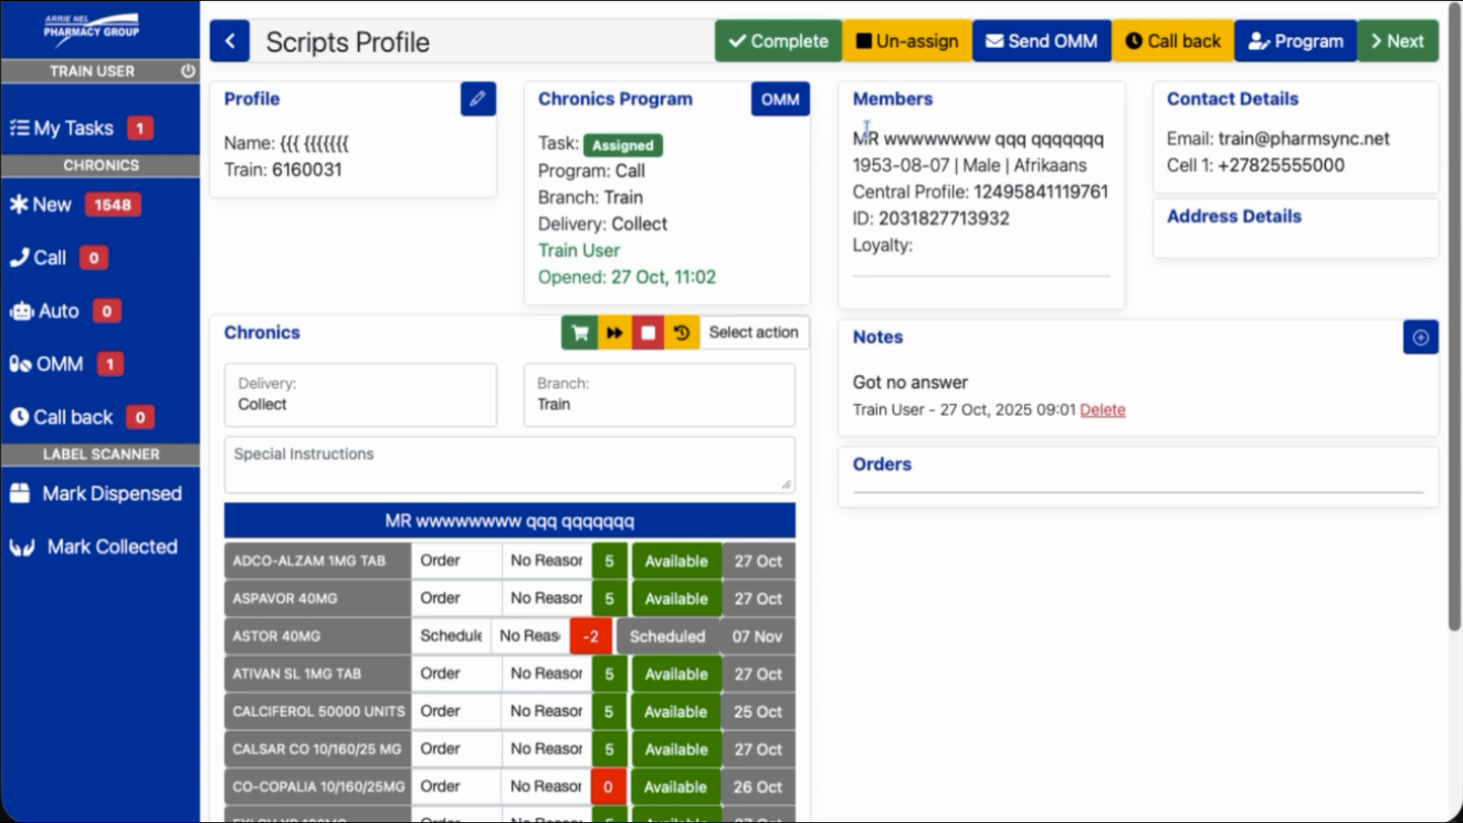
{"action": "left_click", "coordinate": [907, 46]}
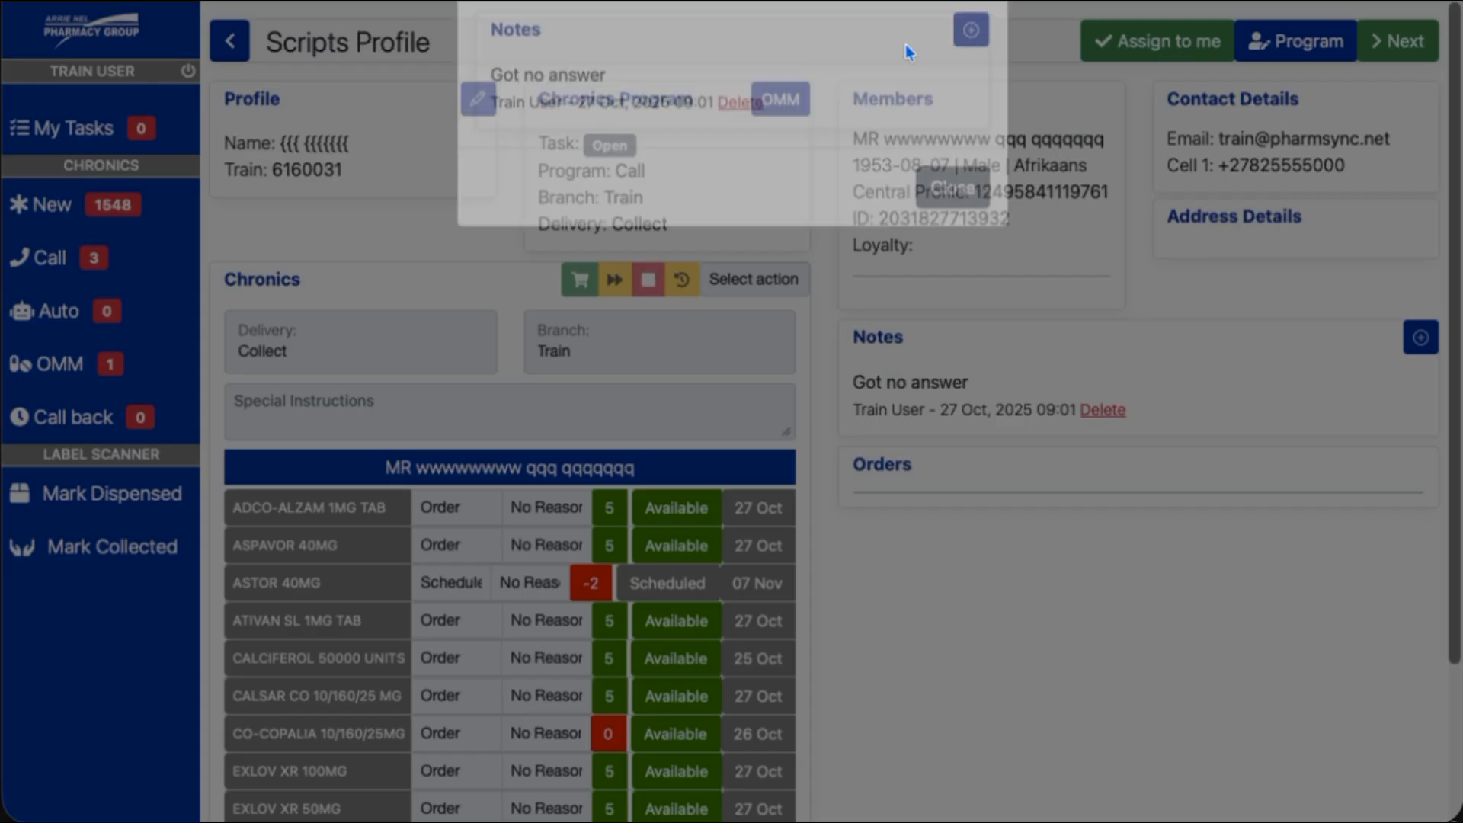
{"action": "left_click", "coordinate": [943, 221]}
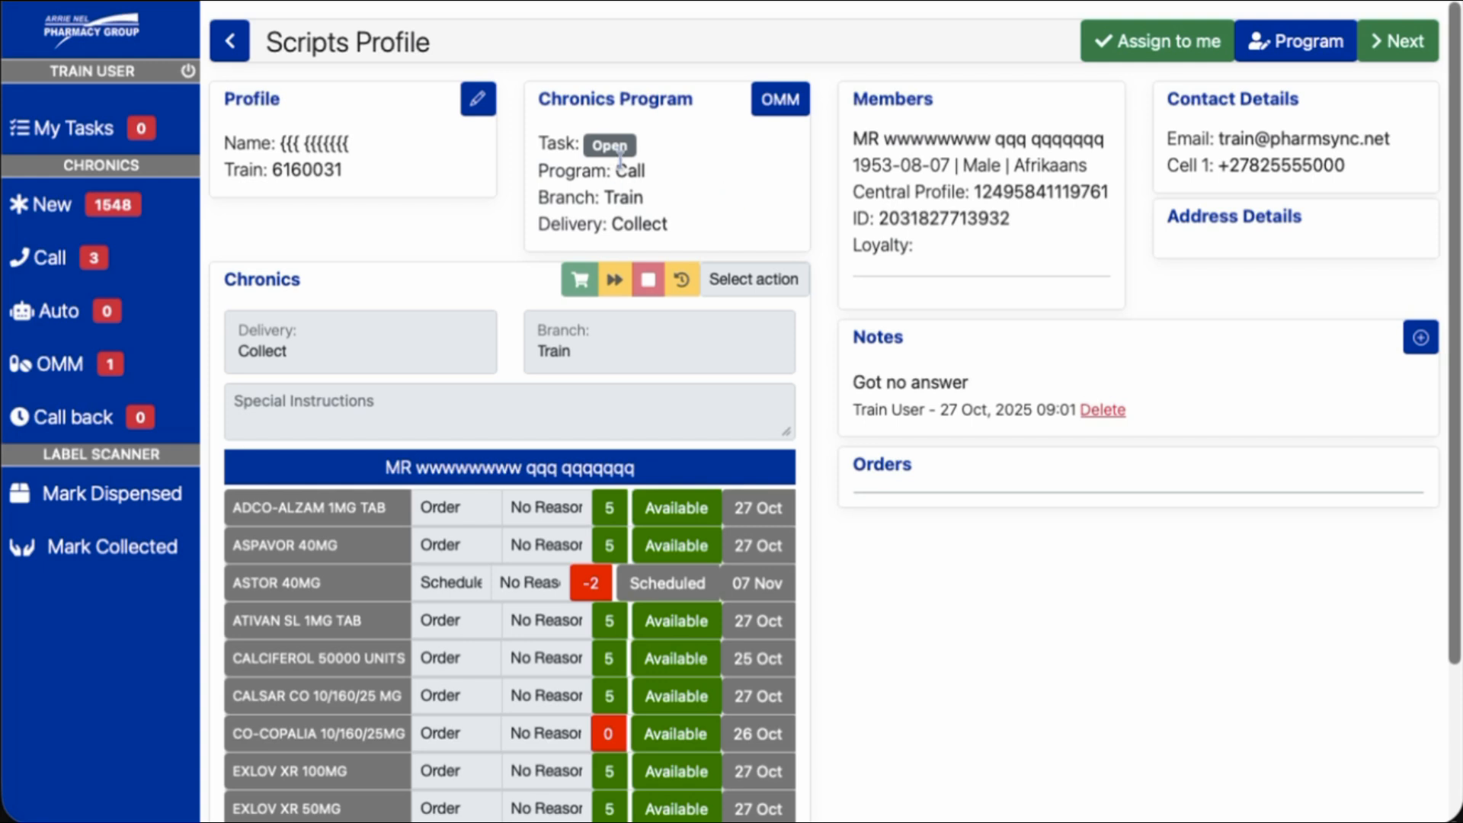
{"action": "left_click", "coordinate": [1157, 43]}
{"action": "left_click", "coordinate": [953, 219]}
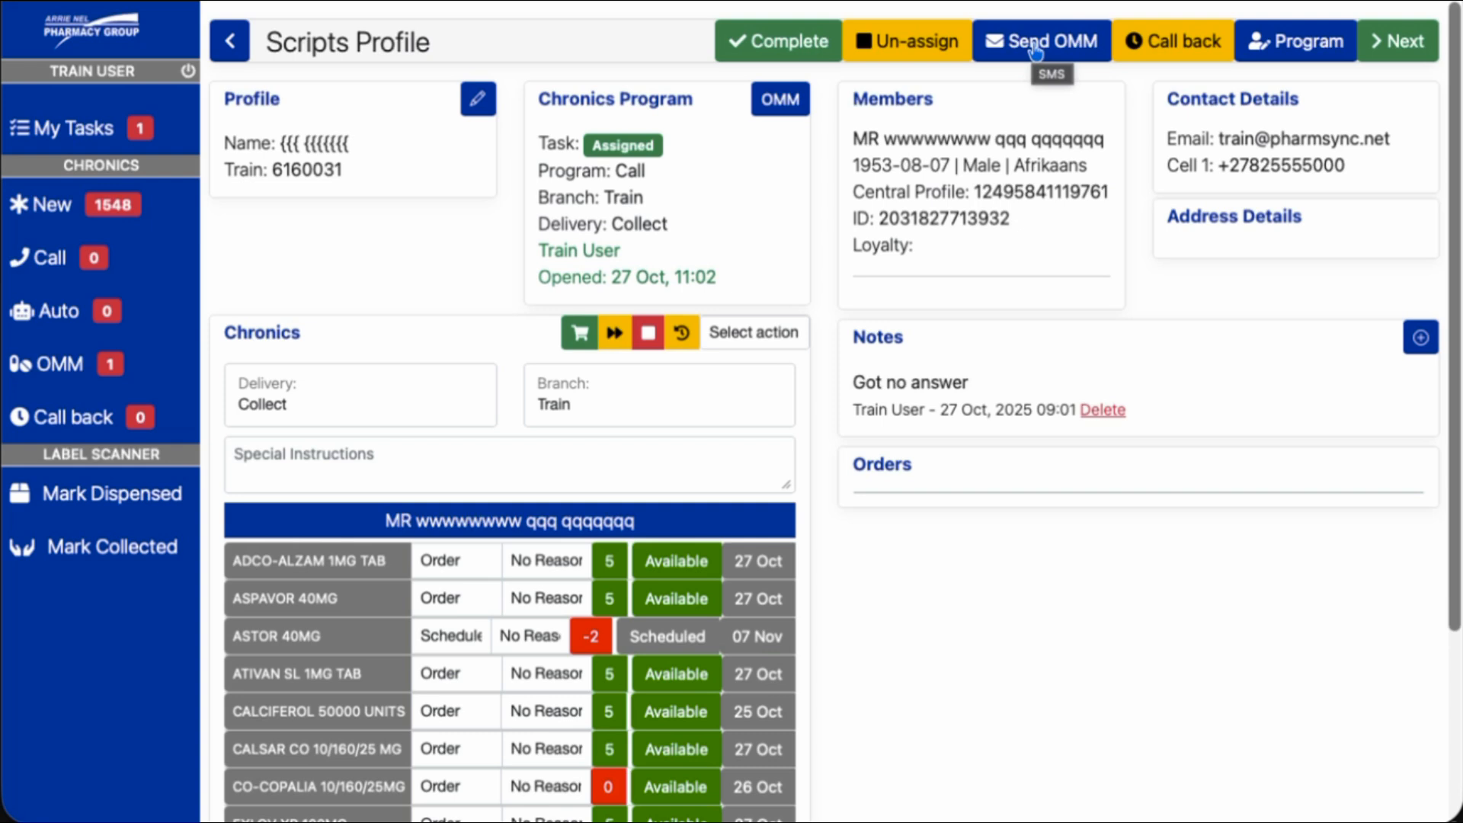
Schedule a call back for 28/10/2025 10:03, then re-open the task
{"action": "left_click", "coordinate": [1166, 45]}
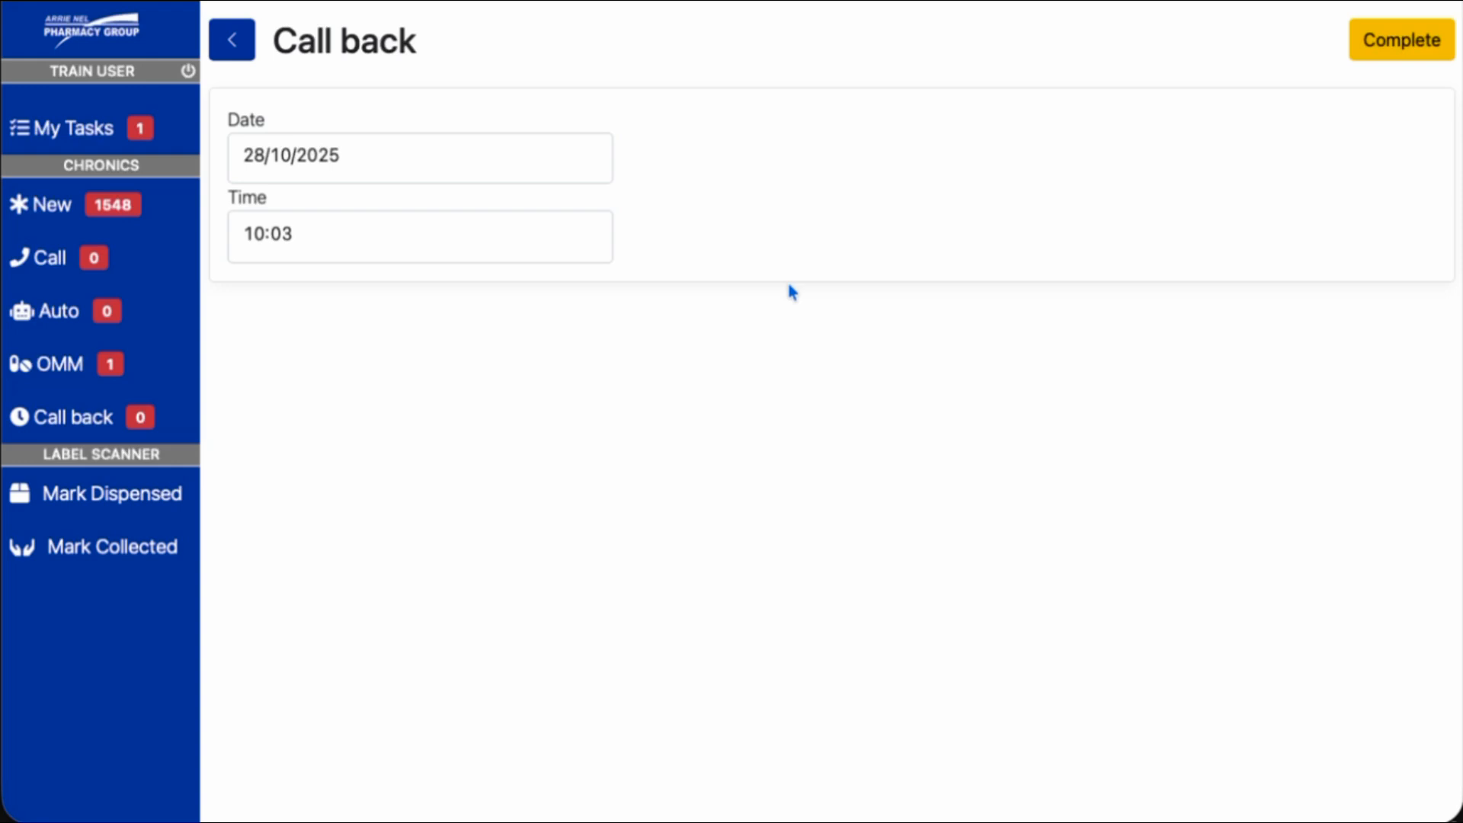
{"action": "left_click", "coordinate": [1396, 51]}
{"action": "left_click", "coordinate": [953, 227]}
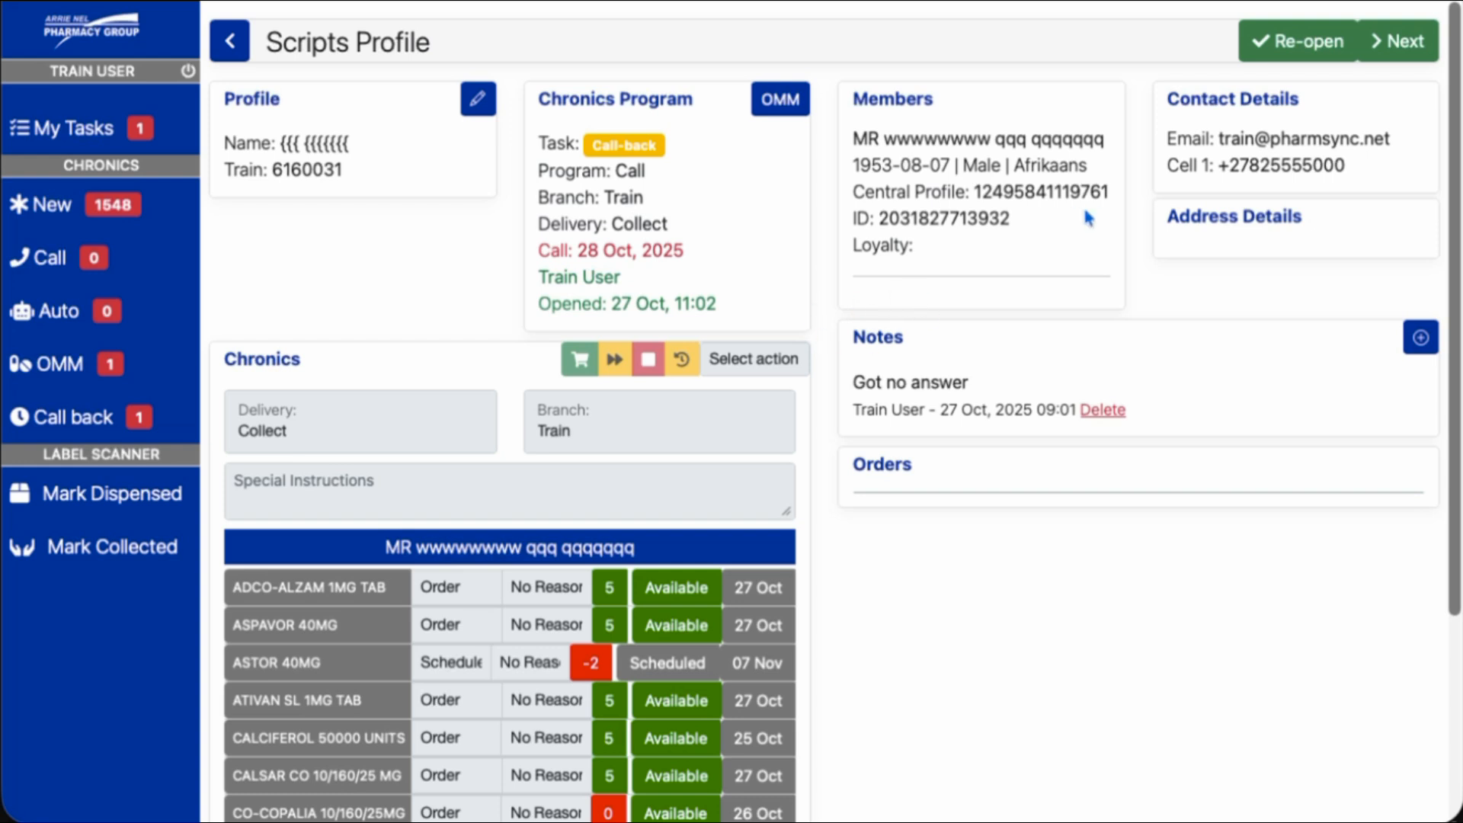
{"action": "left_click", "coordinate": [1289, 47]}
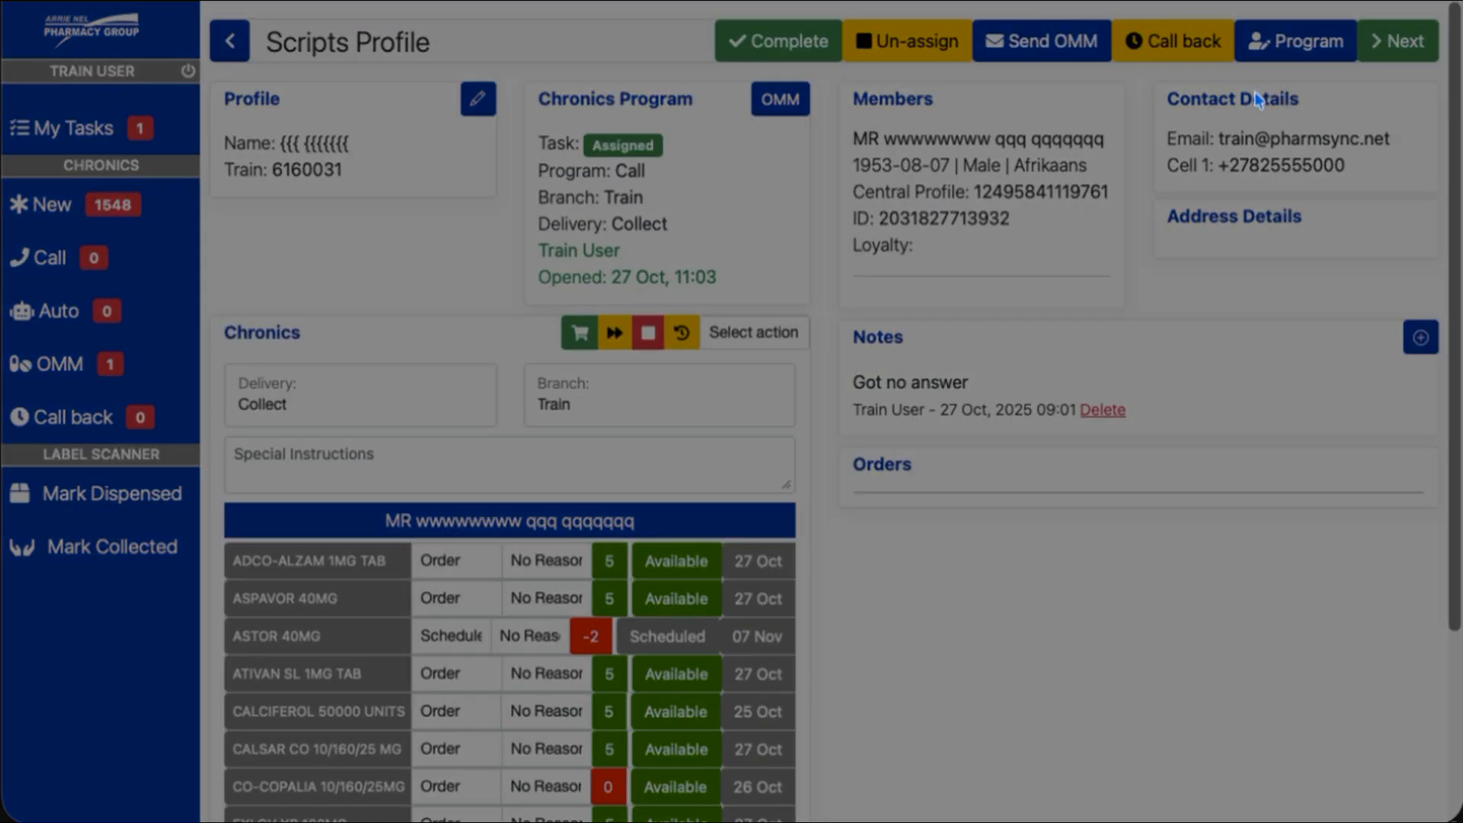
{"action": "left_click", "coordinate": [953, 226]}
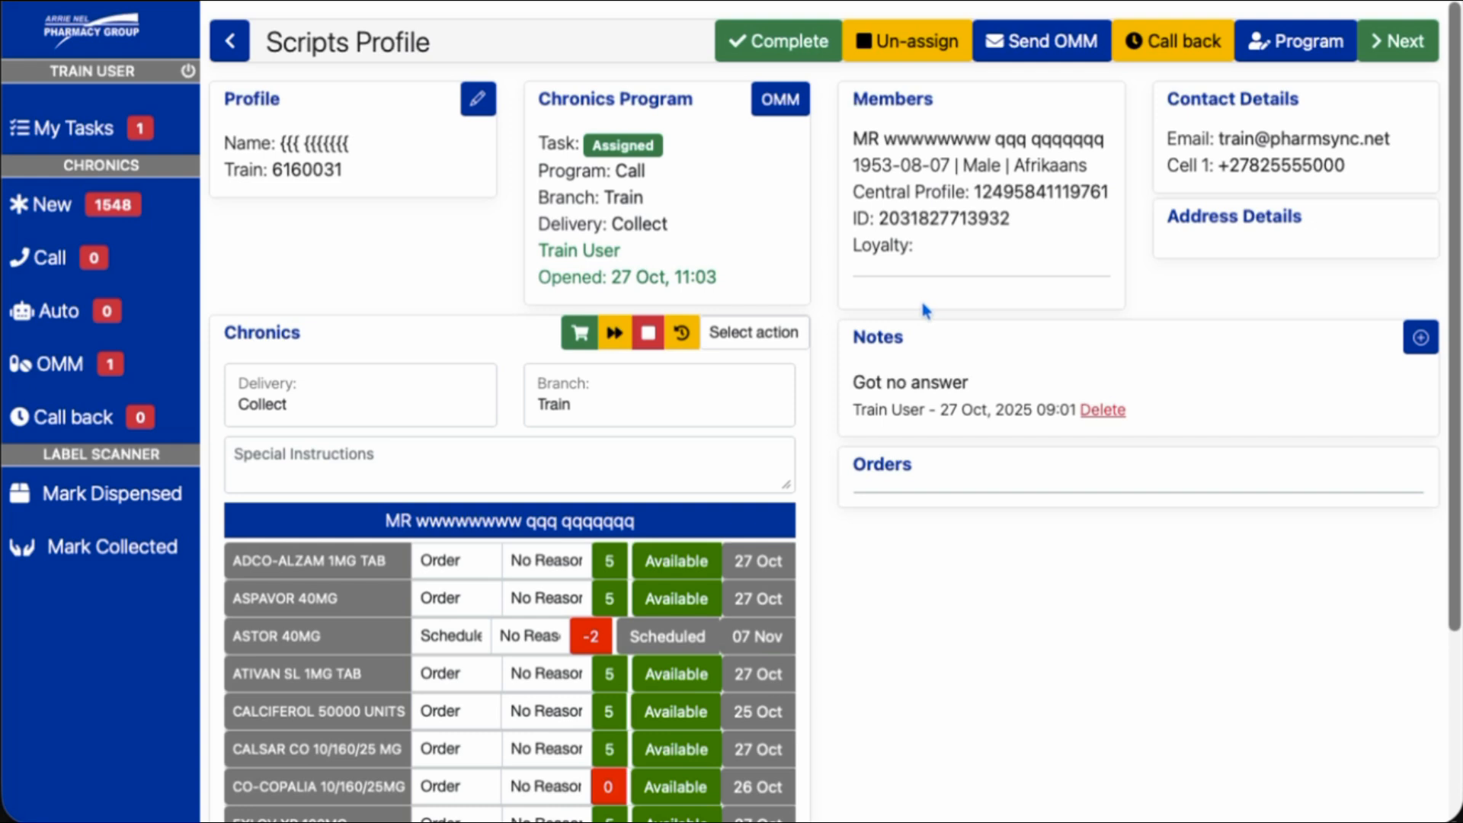
{"action": "scroll", "coordinate": [921, 300], "scroll_direction": "down", "scroll_amount": 3}
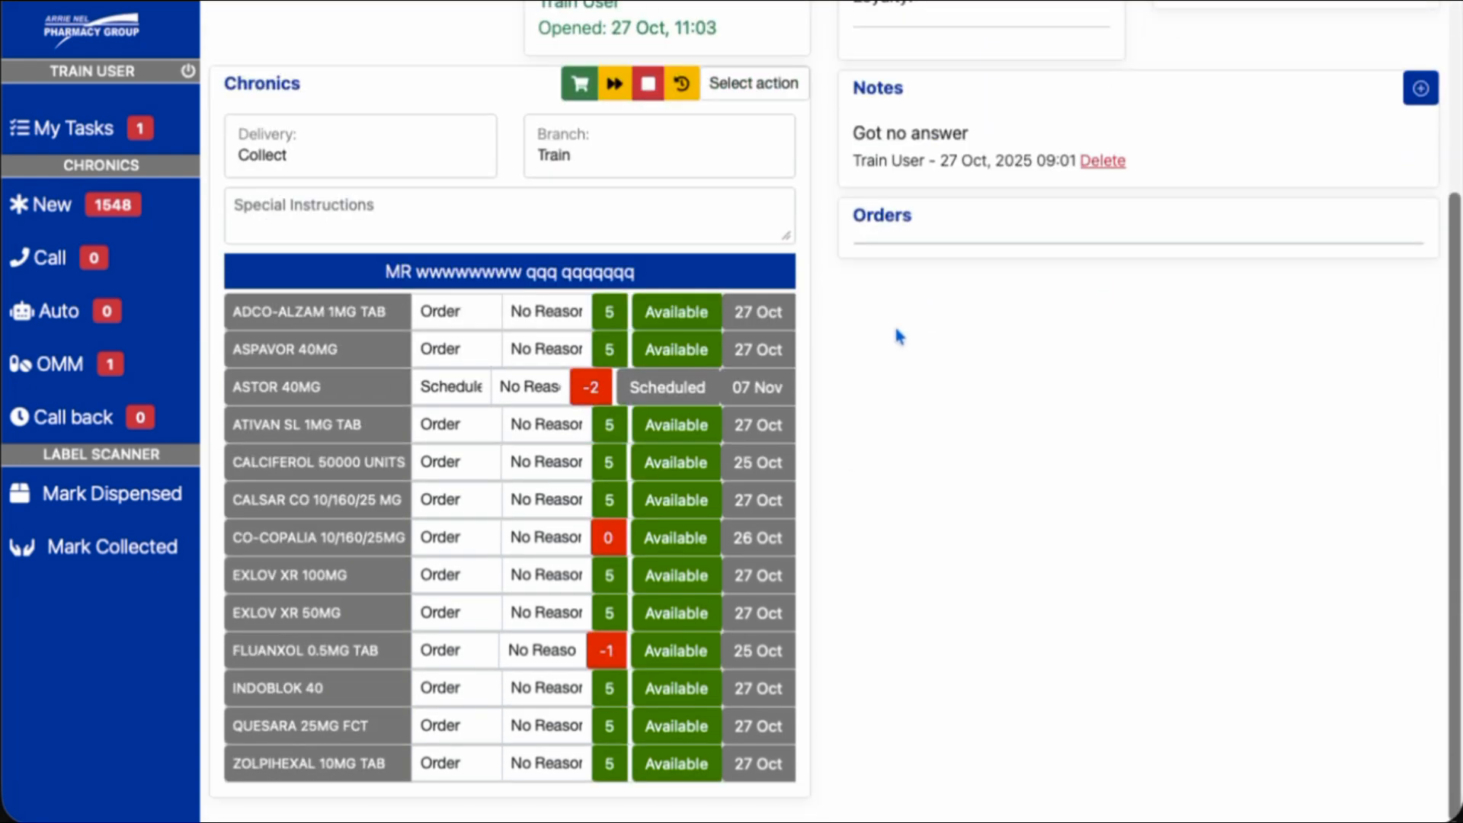
{"action": "left_click", "coordinate": [405, 147]}
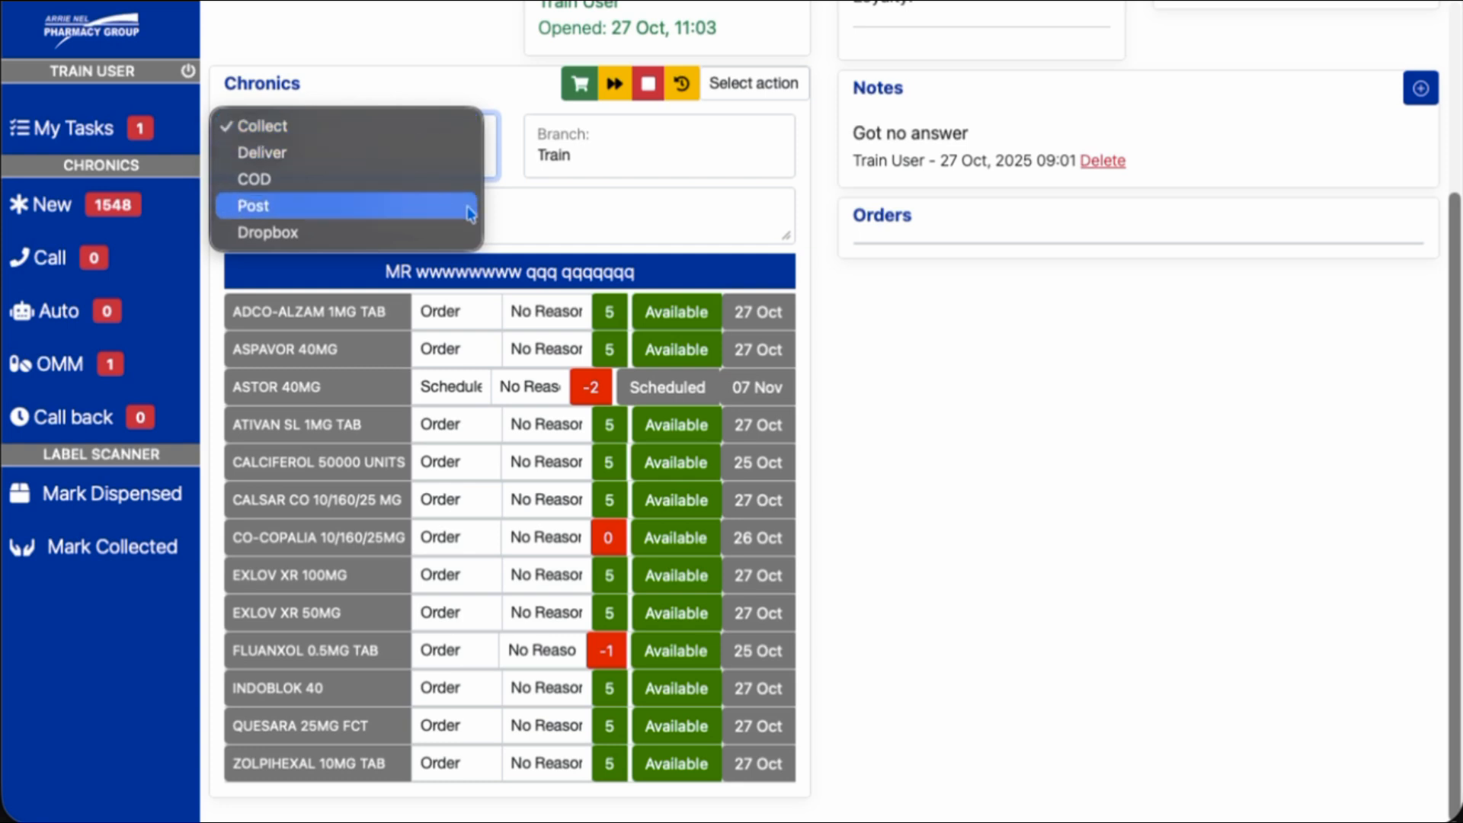
{"action": "left_click", "coordinate": [576, 224]}
{"action": "left_click", "coordinate": [576, 151]}
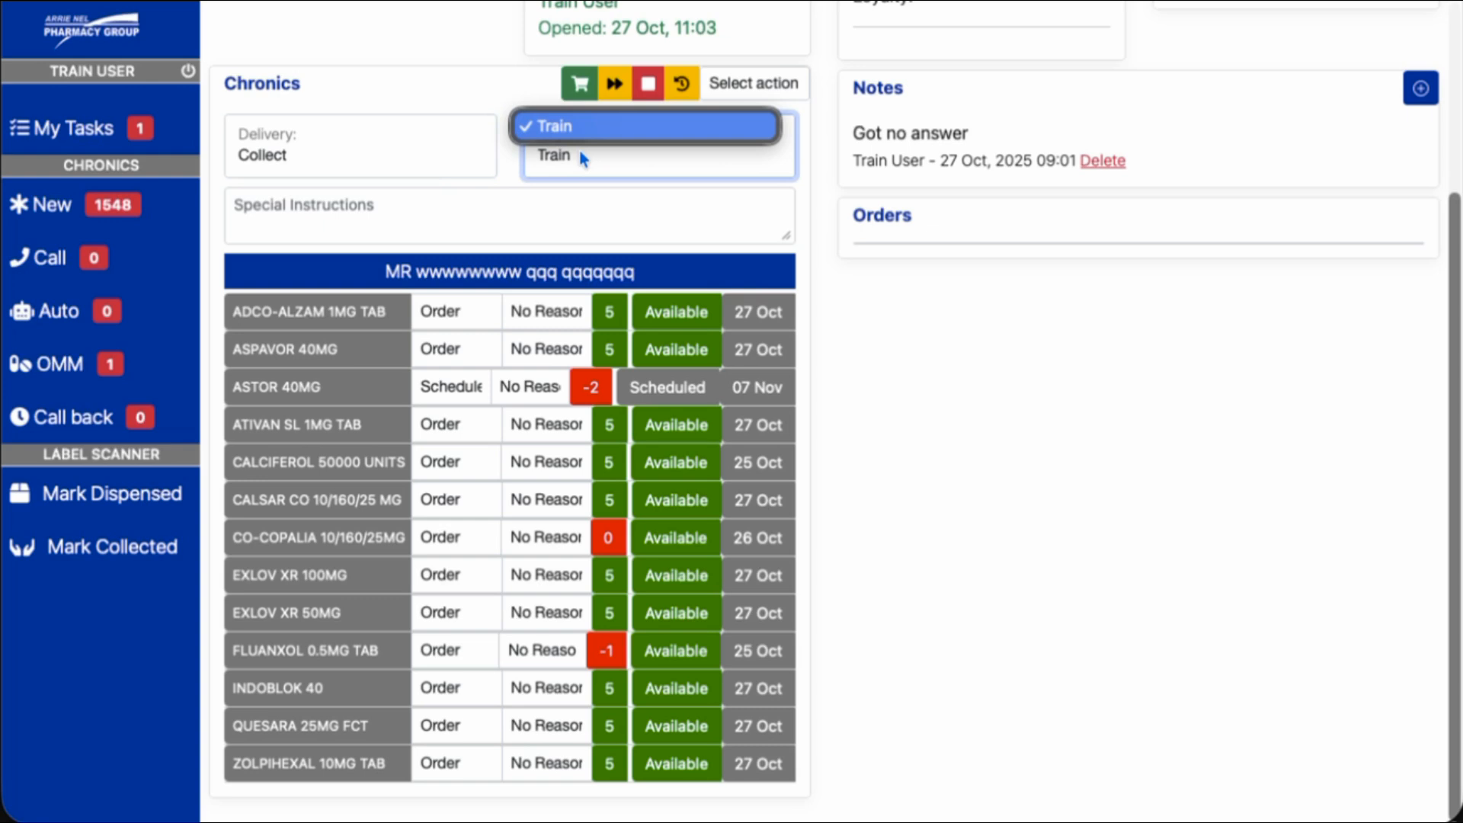
{"action": "left_click", "coordinate": [817, 206]}
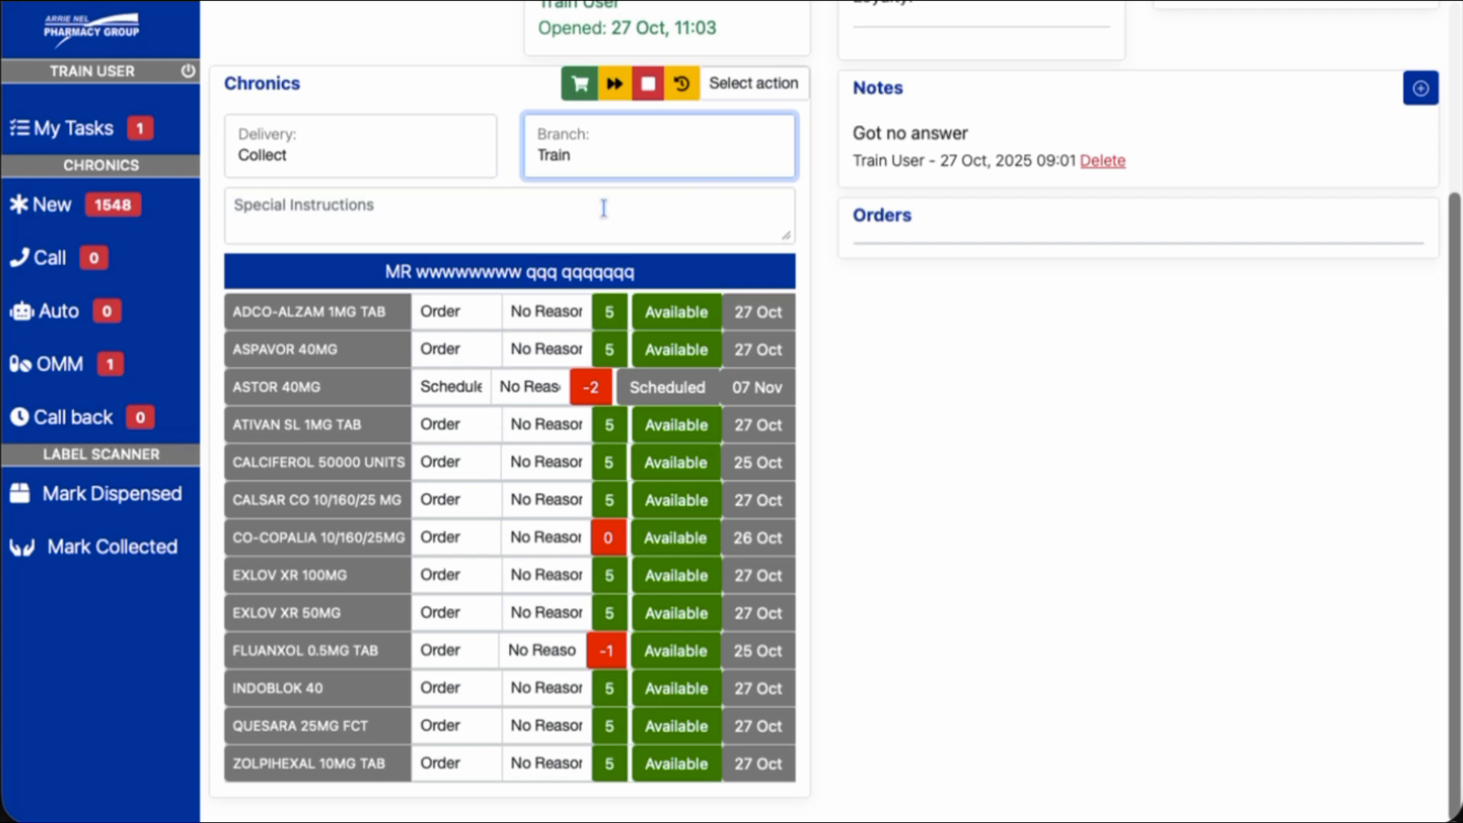
{"action": "left_click", "coordinate": [470, 216]}
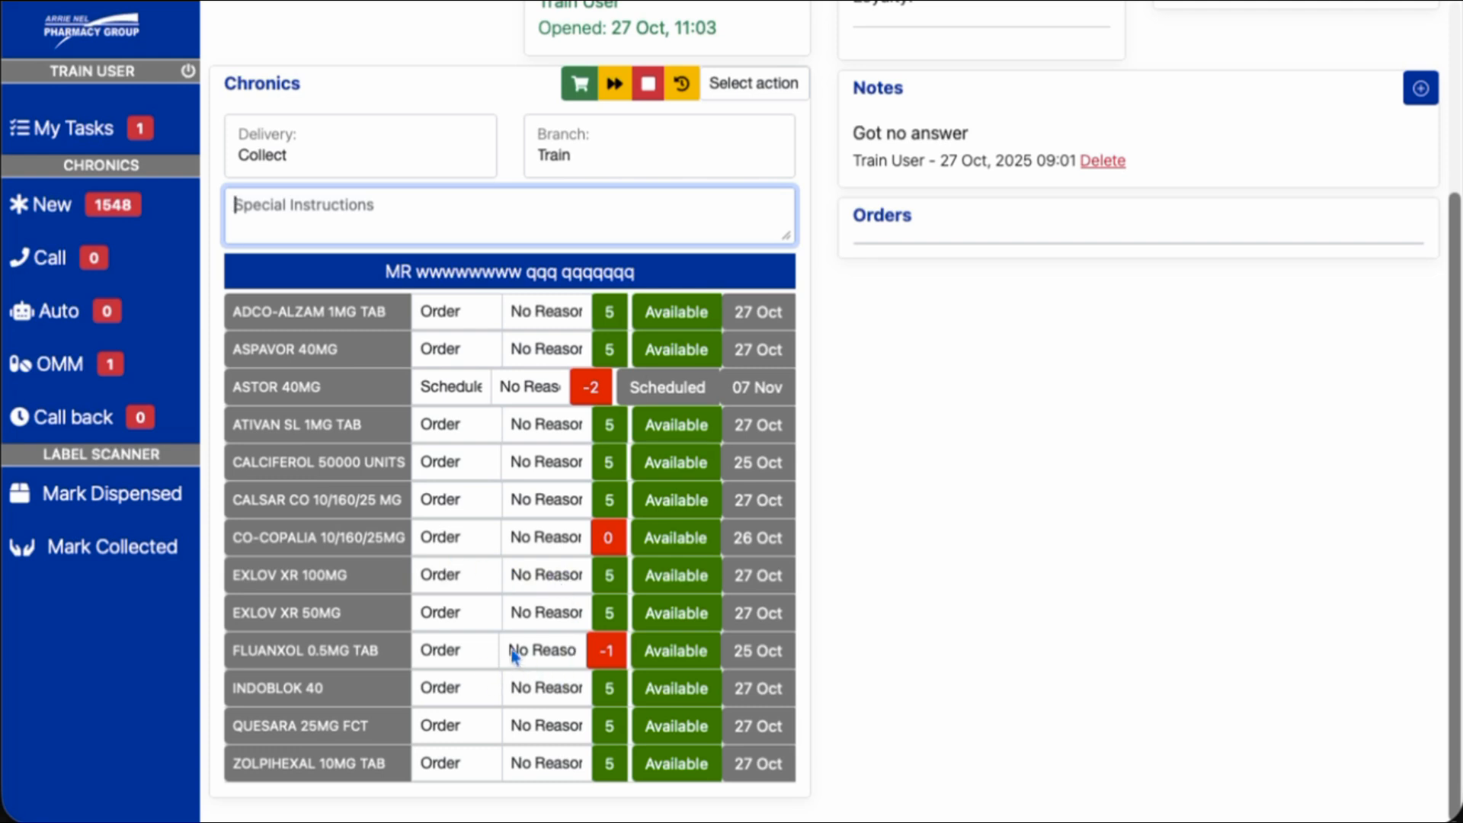
{"action": "scroll", "coordinate": [654, 560], "scroll_direction": "up", "scroll_amount": 3}
{"action": "scroll", "coordinate": [652, 549], "scroll_direction": "down", "scroll_amount": 2}
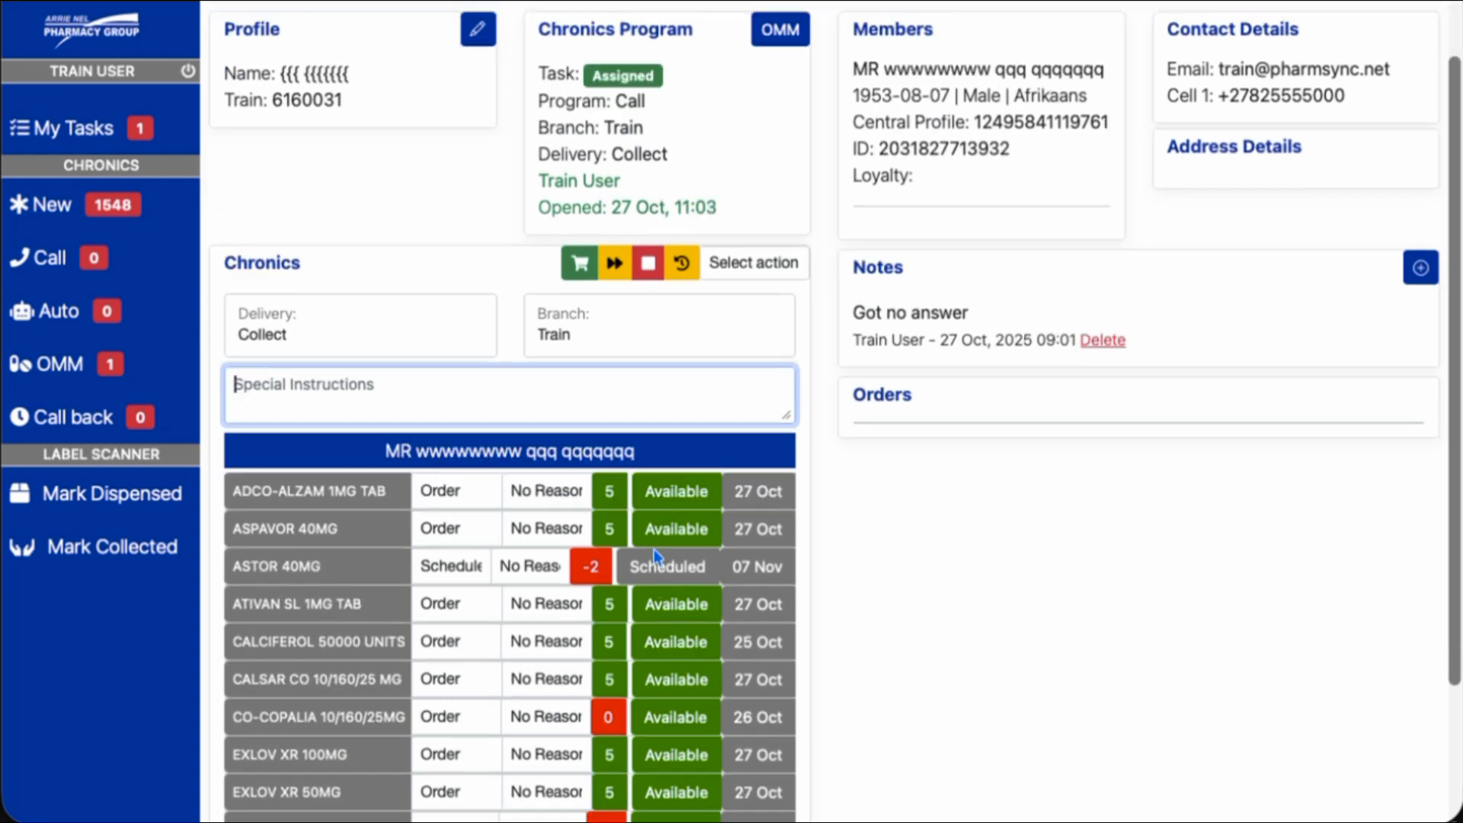
{"action": "scroll", "coordinate": [660, 556], "scroll_direction": "down", "scroll_amount": 1}
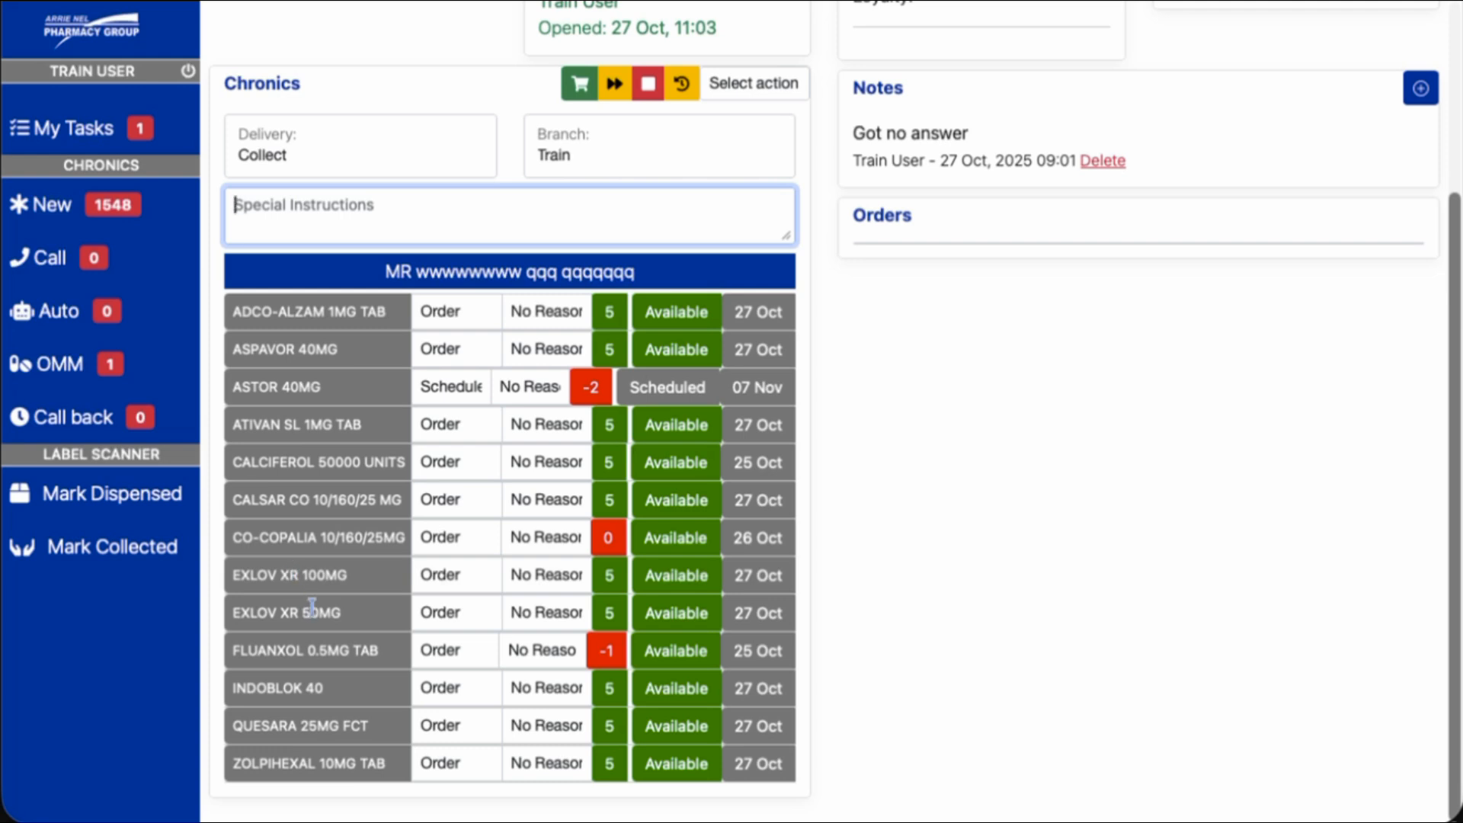
{"action": "scroll", "coordinate": [313, 605], "scroll_direction": "up", "scroll_amount": 3}
{"action": "scroll", "coordinate": [805, 354], "scroll_direction": "down", "scroll_amount": 2}
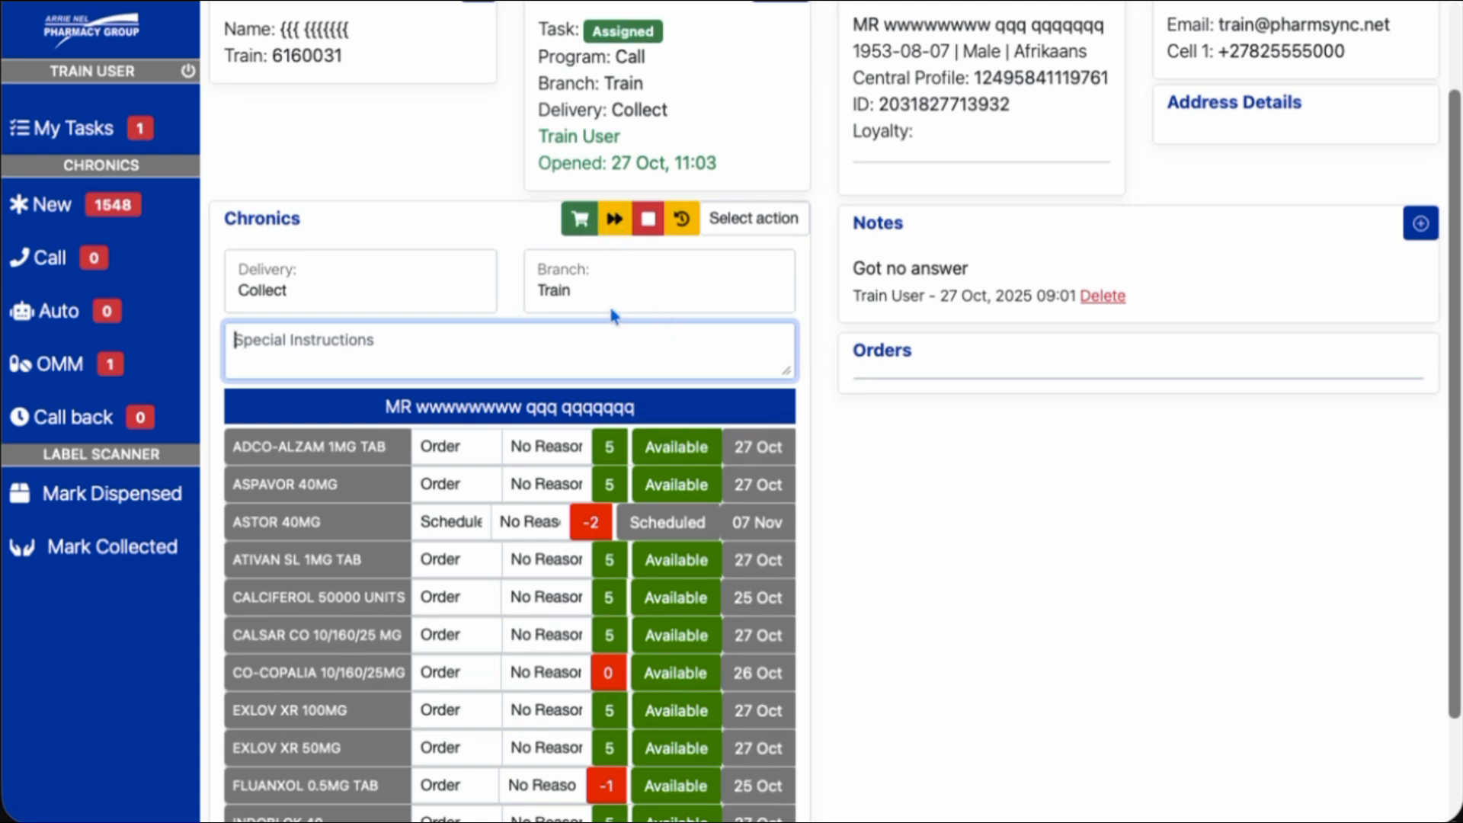
{"action": "scroll", "coordinate": [621, 286], "scroll_direction": "down", "scroll_amount": 1}
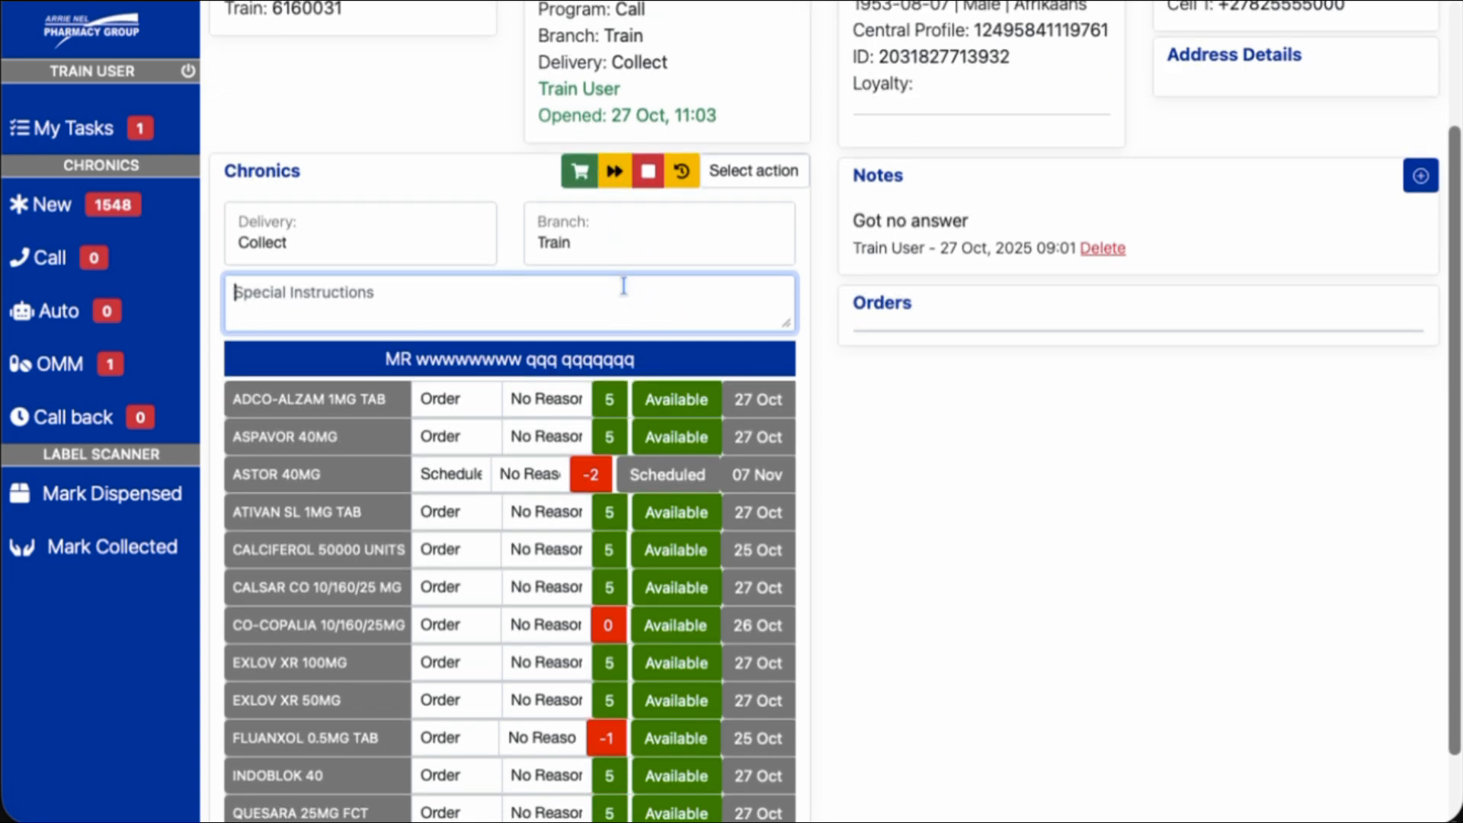
{"action": "left_click", "coordinate": [616, 175]}
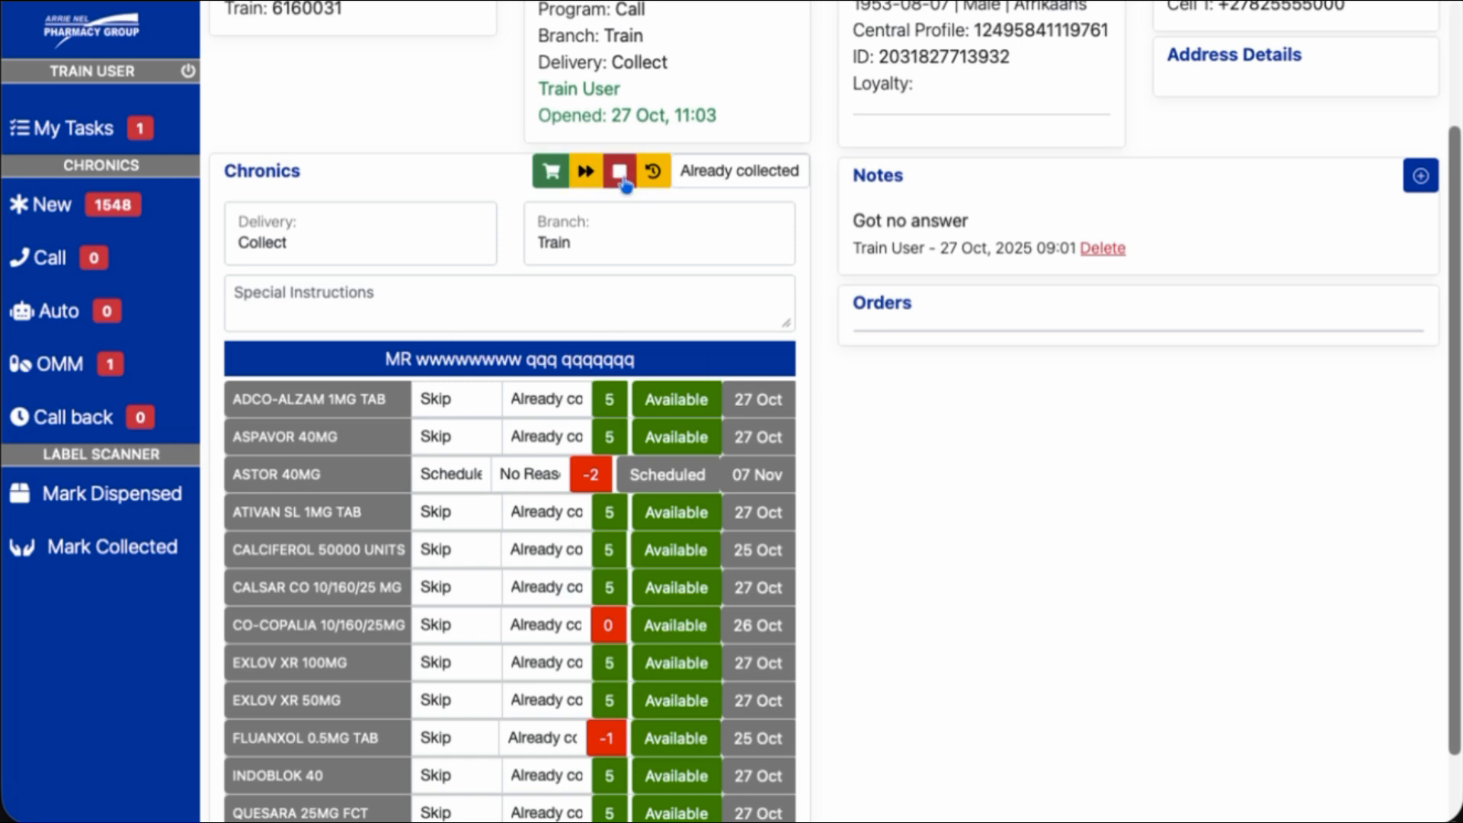
{"action": "left_click", "coordinate": [620, 174]}
{"action": "left_click", "coordinate": [640, 174]}
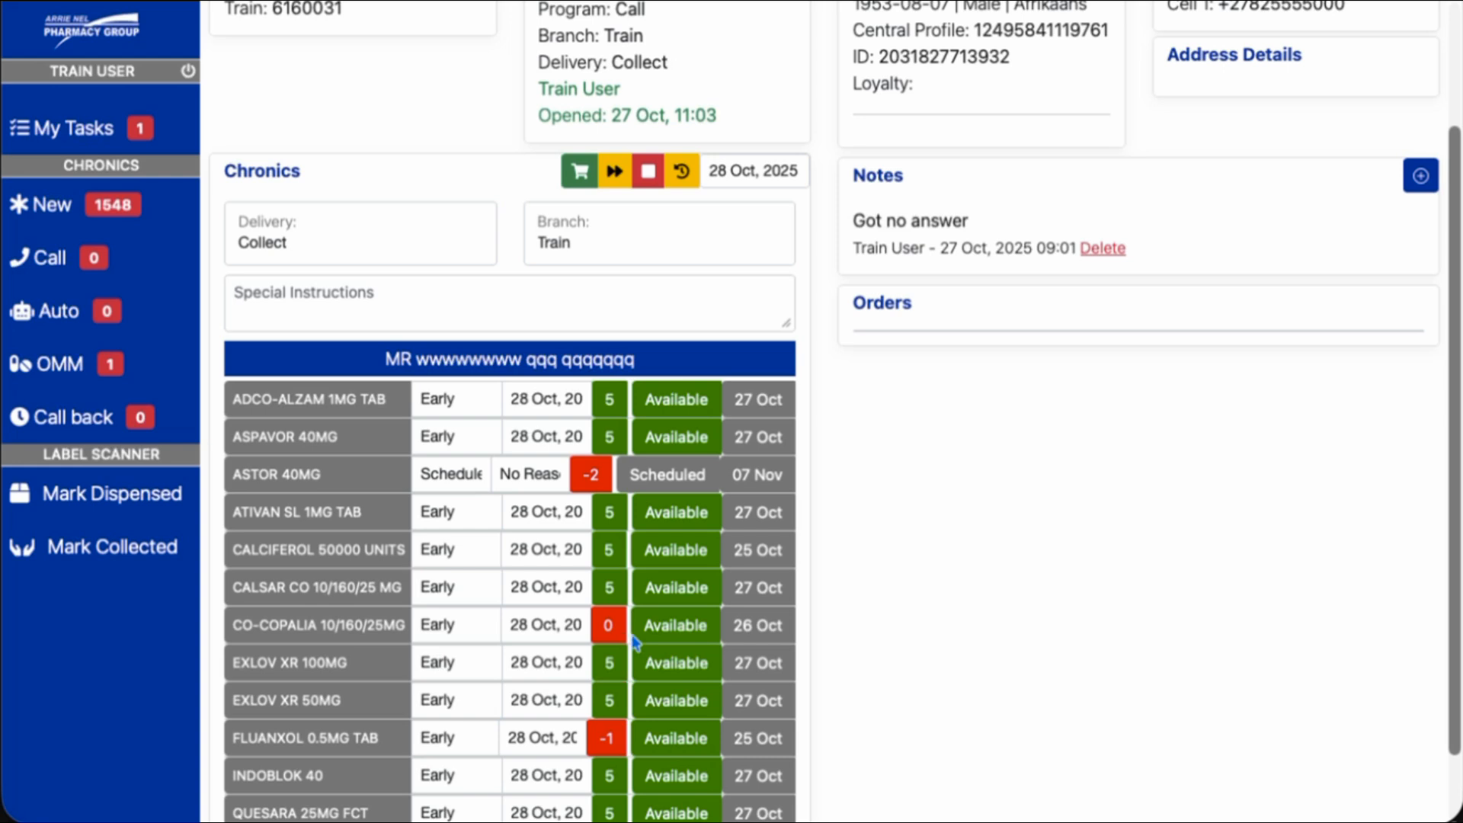
{"action": "left_click", "coordinate": [599, 177]}
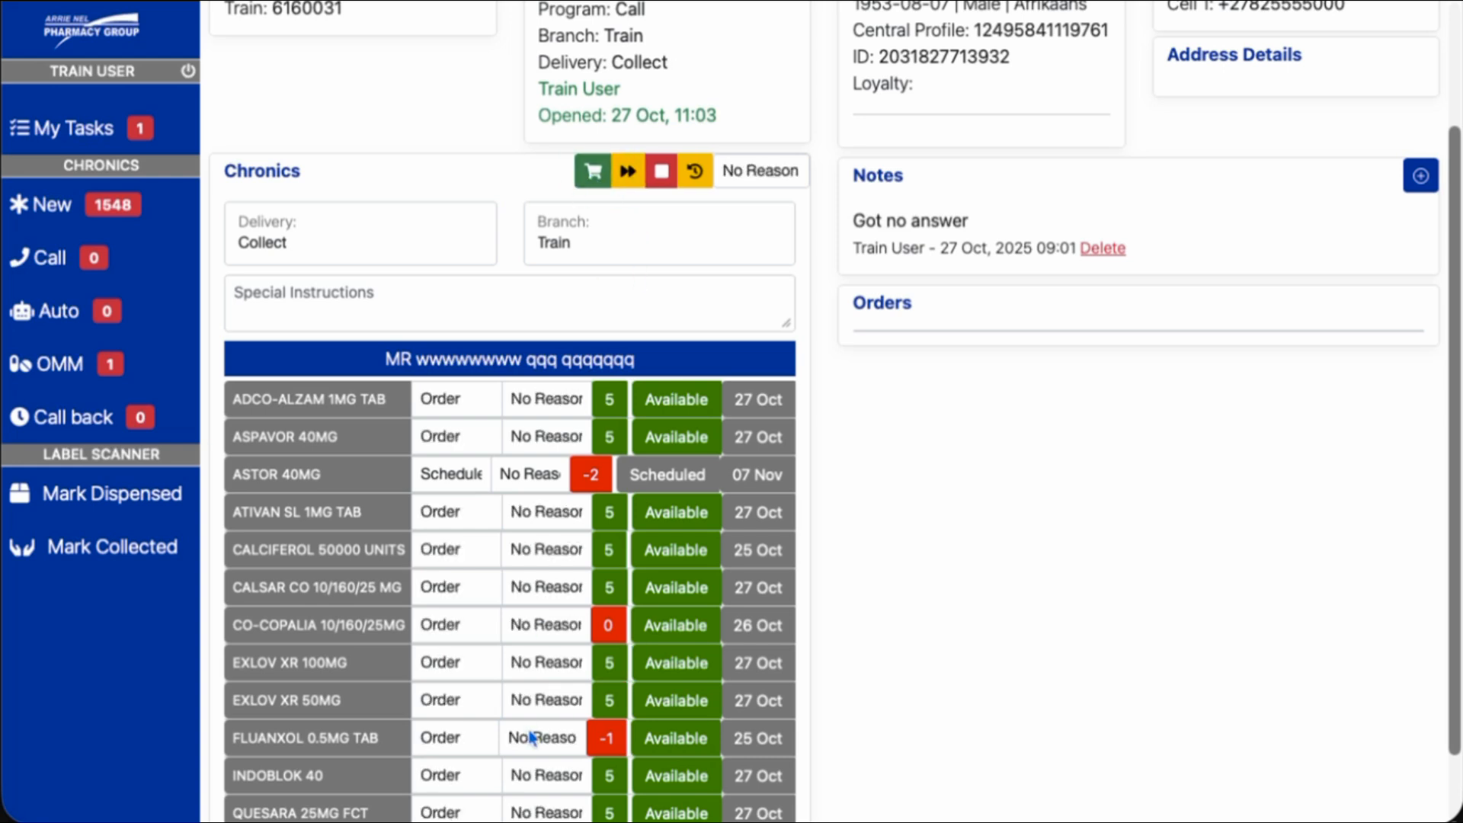
{"action": "scroll", "coordinate": [532, 734], "scroll_direction": "down", "scroll_amount": 2}
{"action": "scroll", "coordinate": [537, 728], "scroll_direction": "up", "scroll_amount": 5}
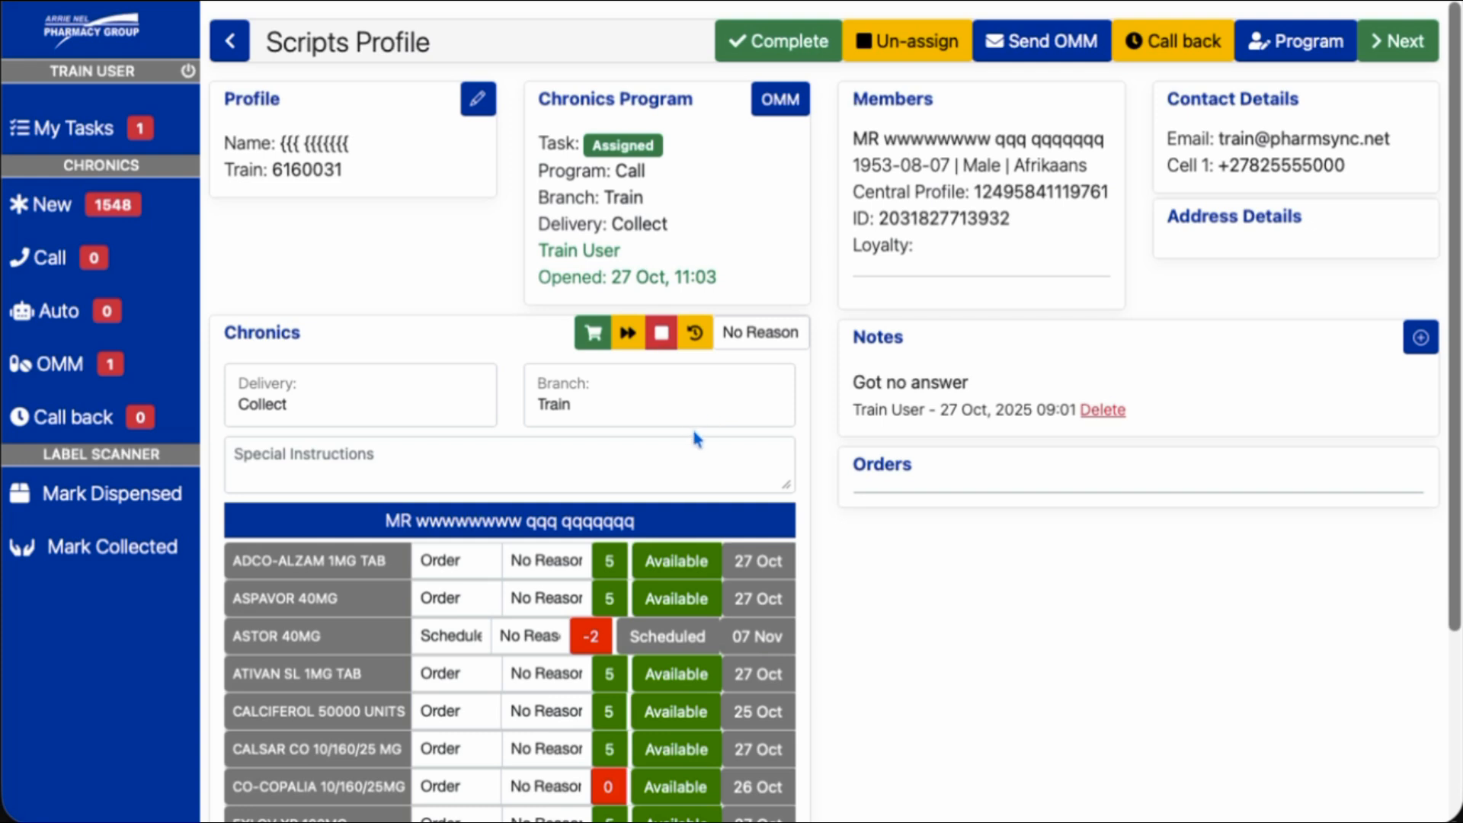
Complete the chronic task and review the rescheduled medication list
{"action": "scroll", "coordinate": [690, 431], "scroll_direction": "down", "scroll_amount": 2}
{"action": "scroll", "coordinate": [690, 427], "scroll_direction": "up", "scroll_amount": 2}
{"action": "left_click", "coordinate": [783, 46]}
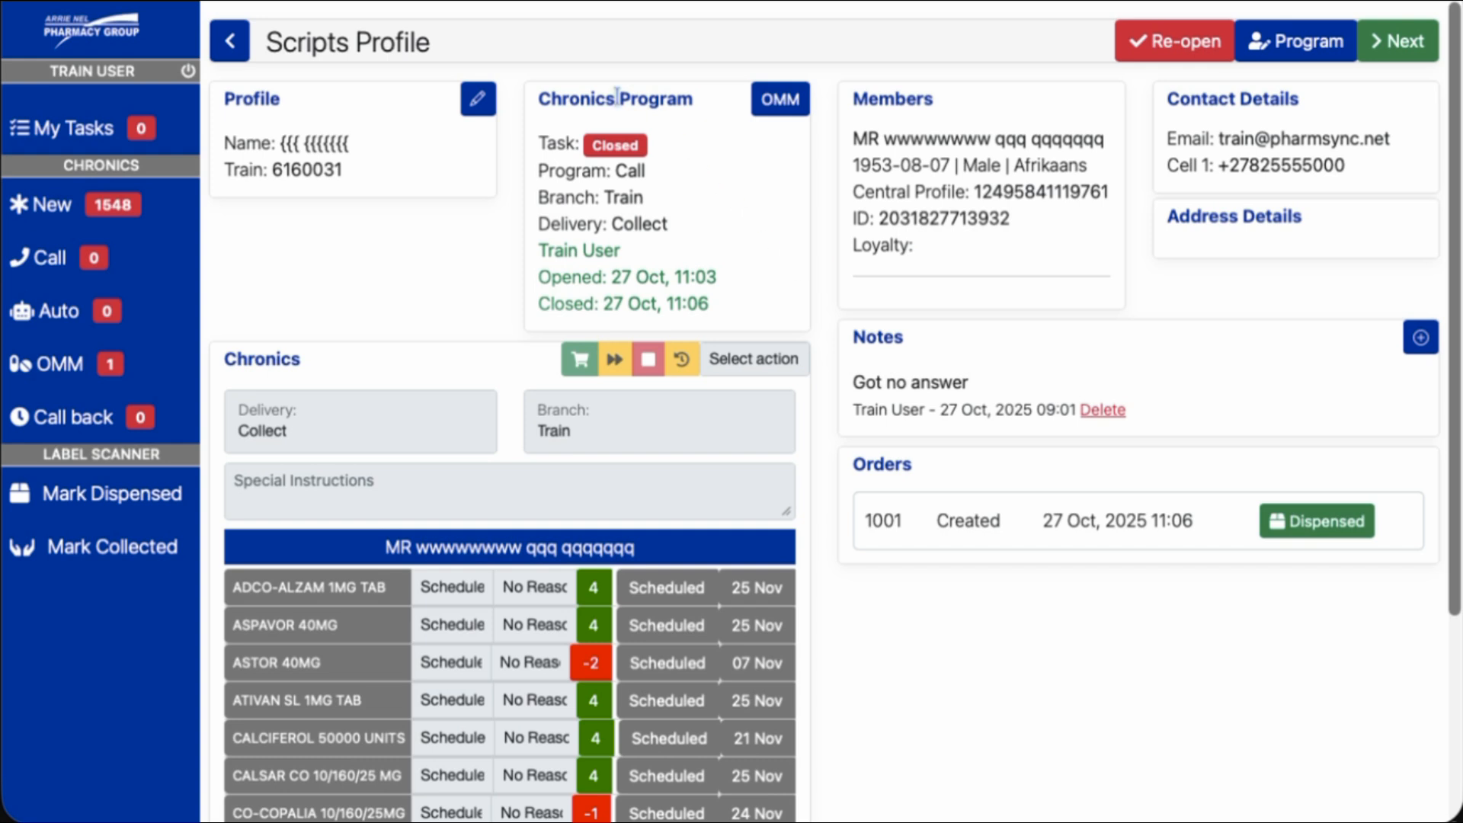
{"action": "scroll", "coordinate": [678, 432], "scroll_direction": "down", "scroll_amount": 4}
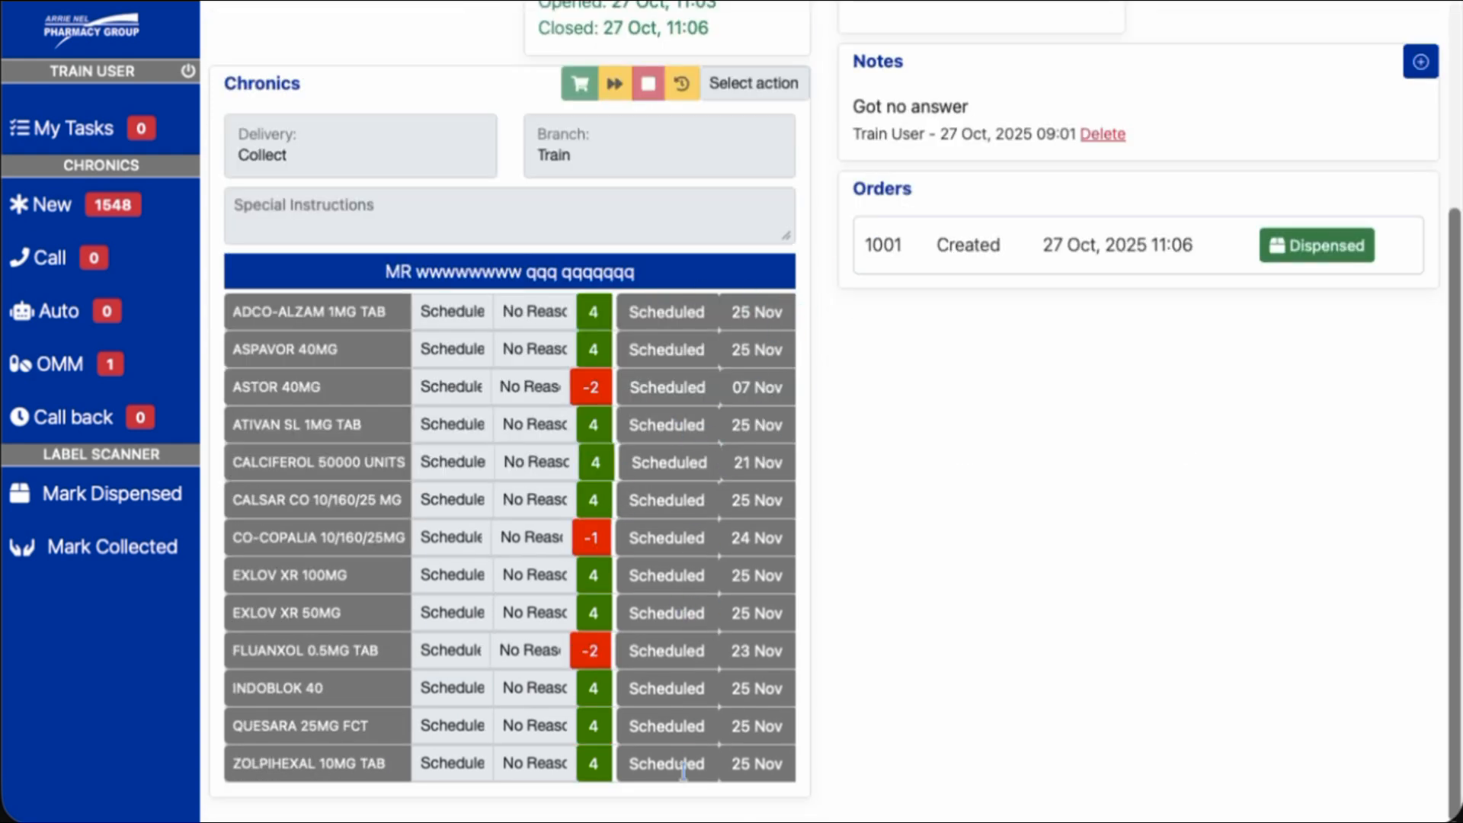
{"action": "scroll", "coordinate": [660, 538], "scroll_direction": "up", "scroll_amount": 4}
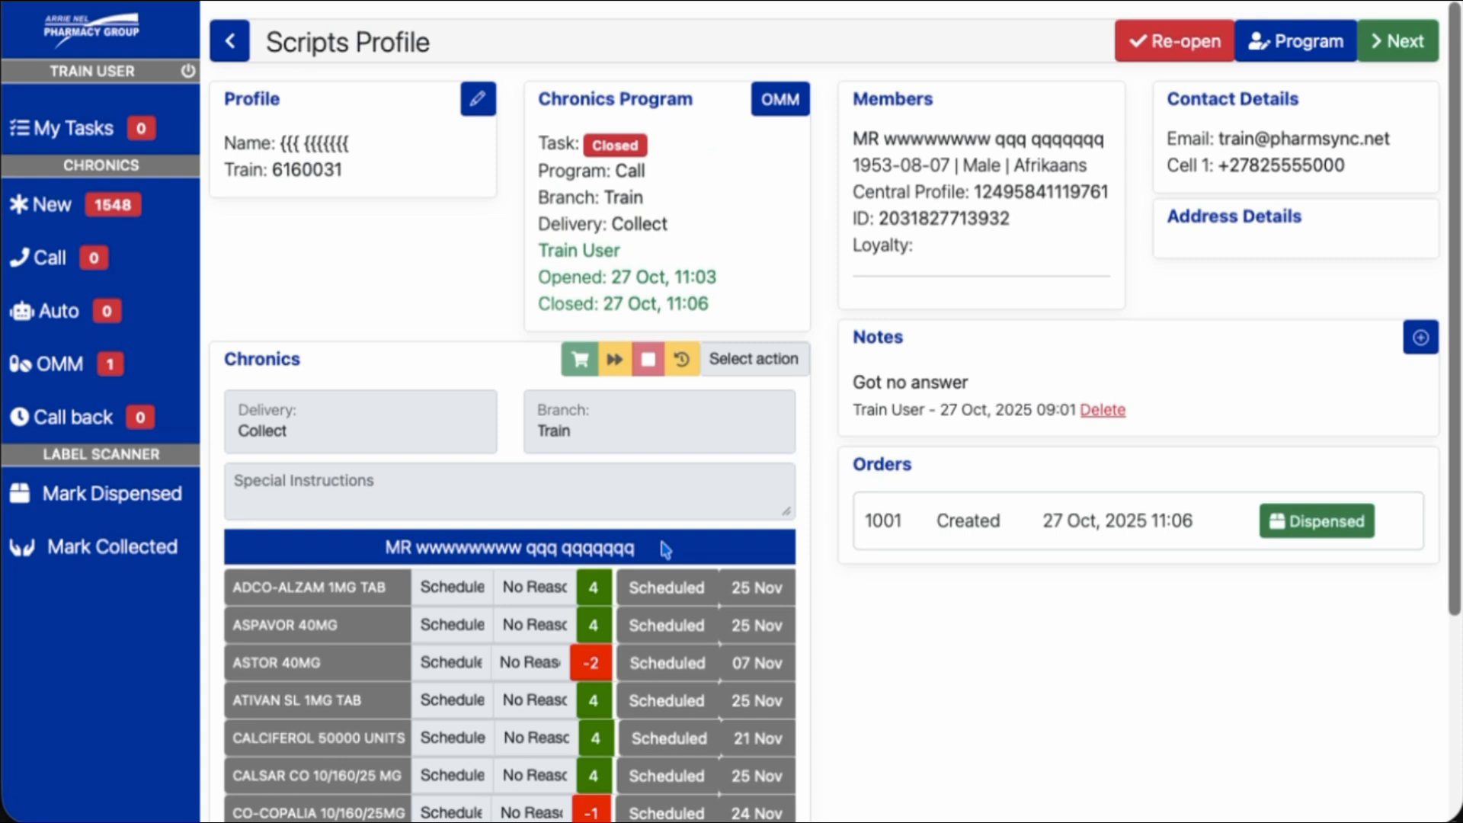
{"action": "scroll", "coordinate": [665, 549], "scroll_direction": "down", "scroll_amount": 4}
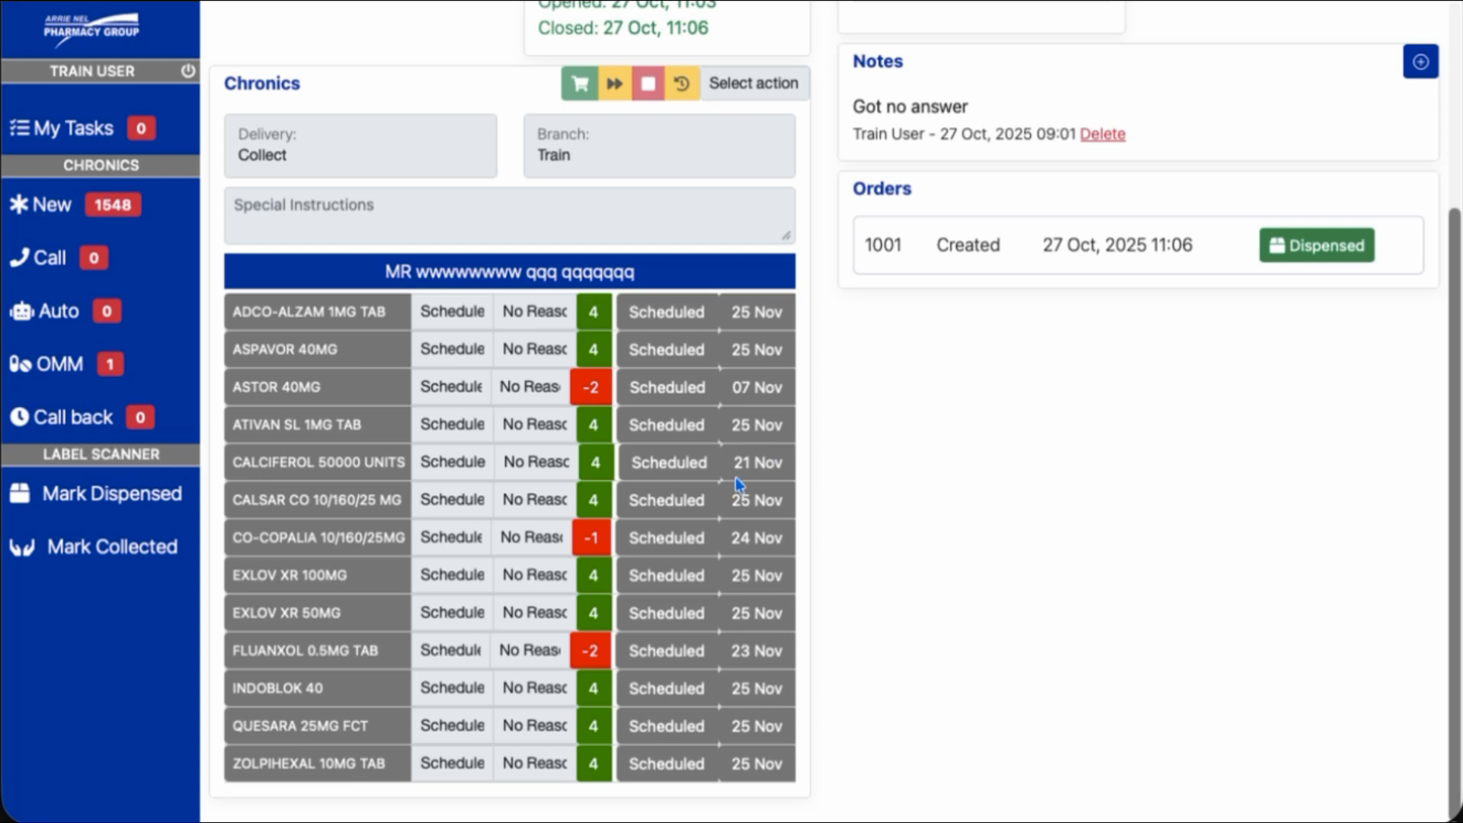
{"action": "scroll", "coordinate": [735, 477], "scroll_direction": "up", "scroll_amount": 5}
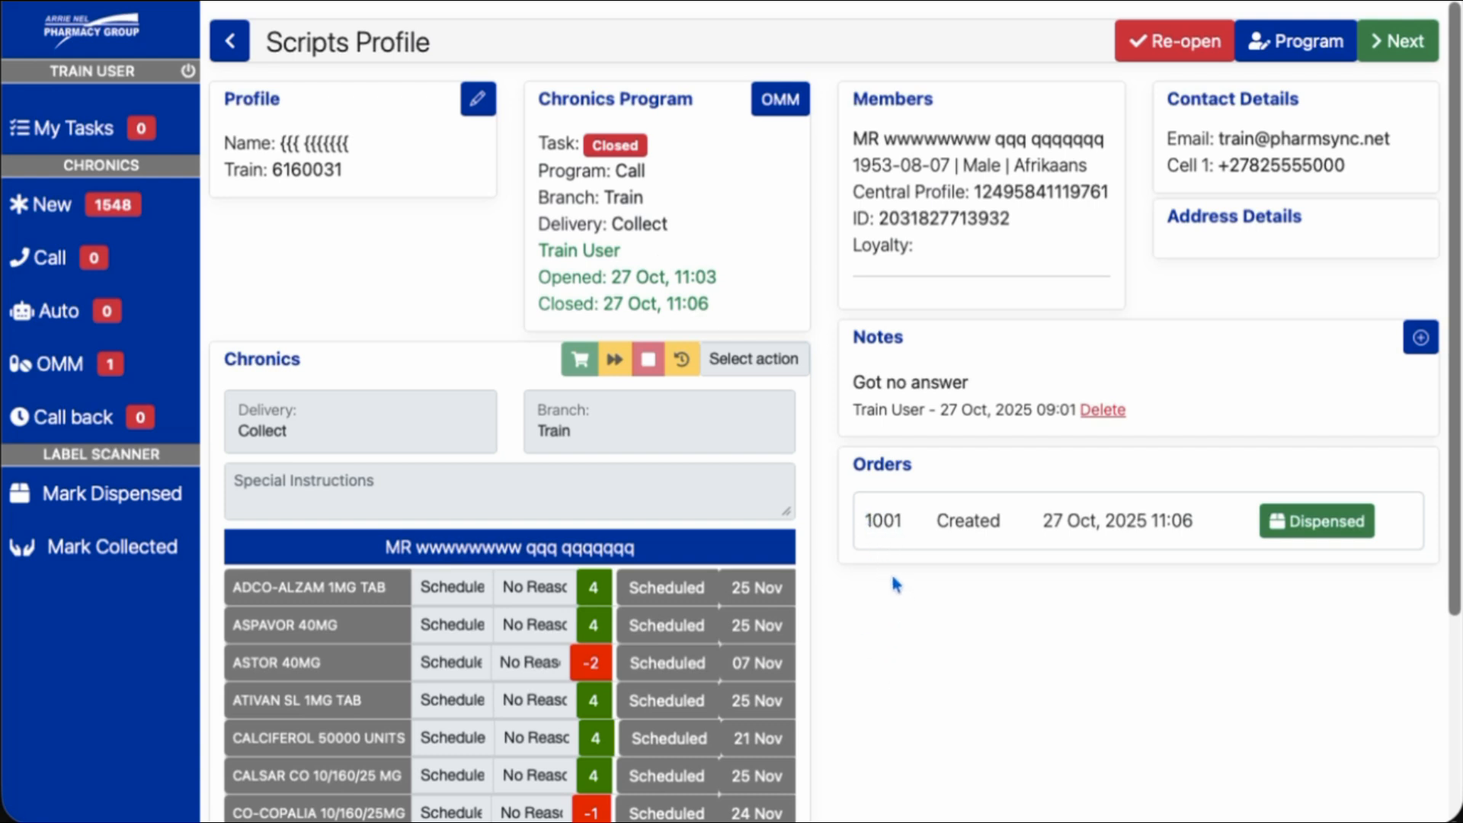
Mark order 1001 as dispensed from the Mark Dispensed page
{"action": "left_click", "coordinate": [84, 510]}
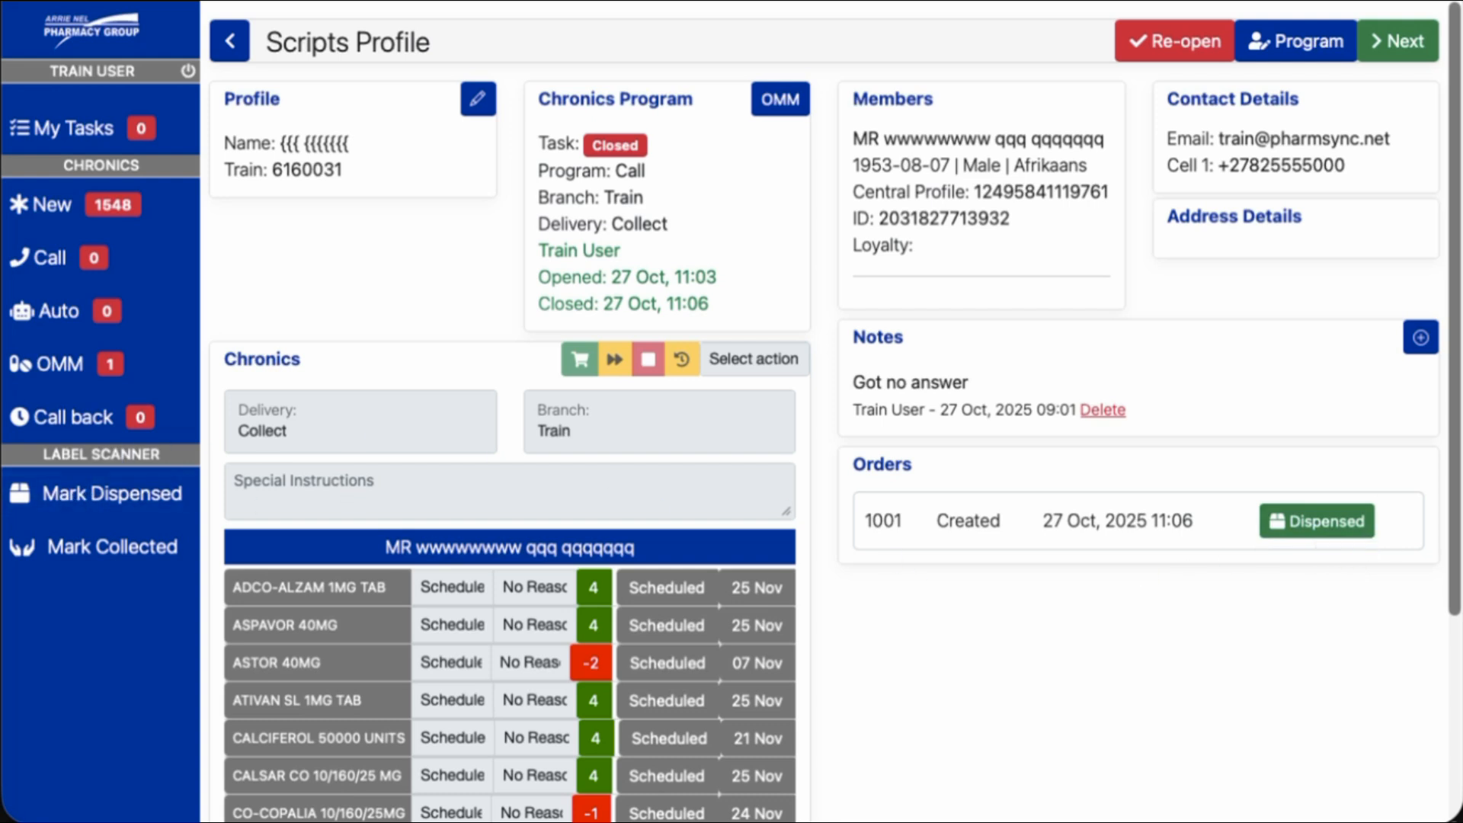
{"action": "left_click", "coordinate": [1296, 533]}
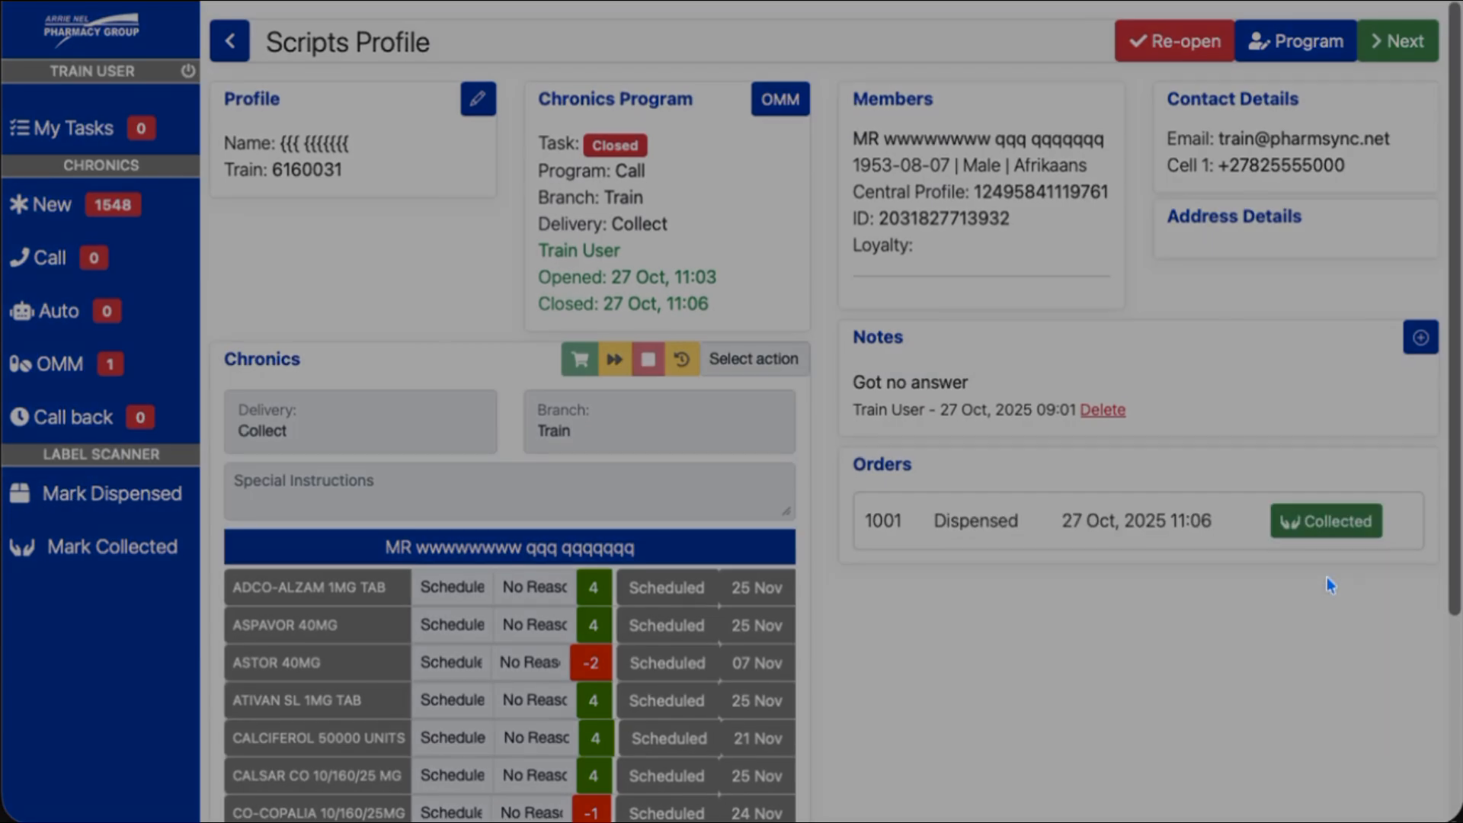
{"action": "left_click", "coordinate": [964, 228]}
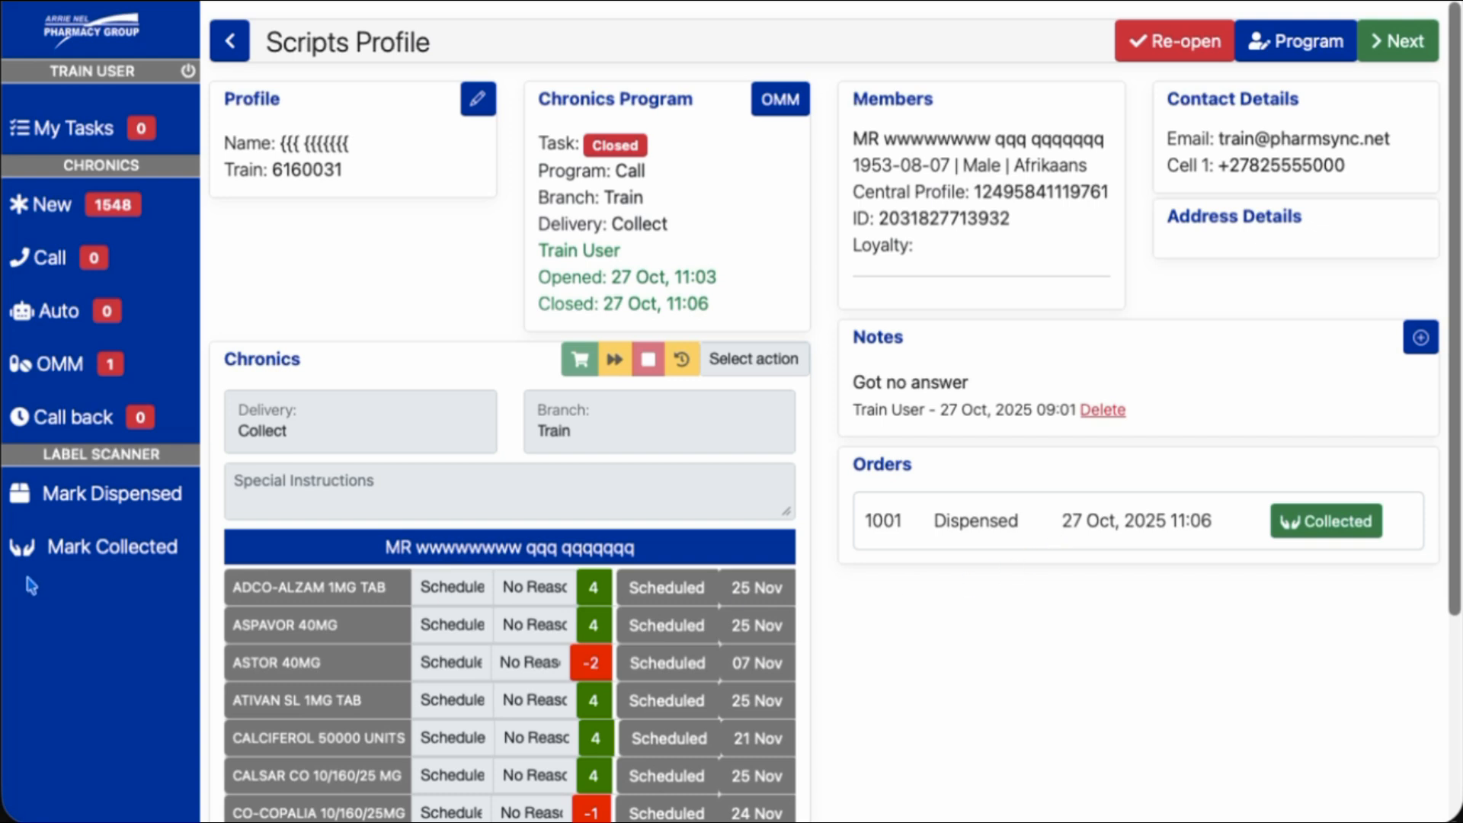
Mark order 1001 as collected from the Mark Collected page
{"action": "left_click", "coordinate": [60, 550]}
{"action": "left_click", "coordinate": [1304, 525]}
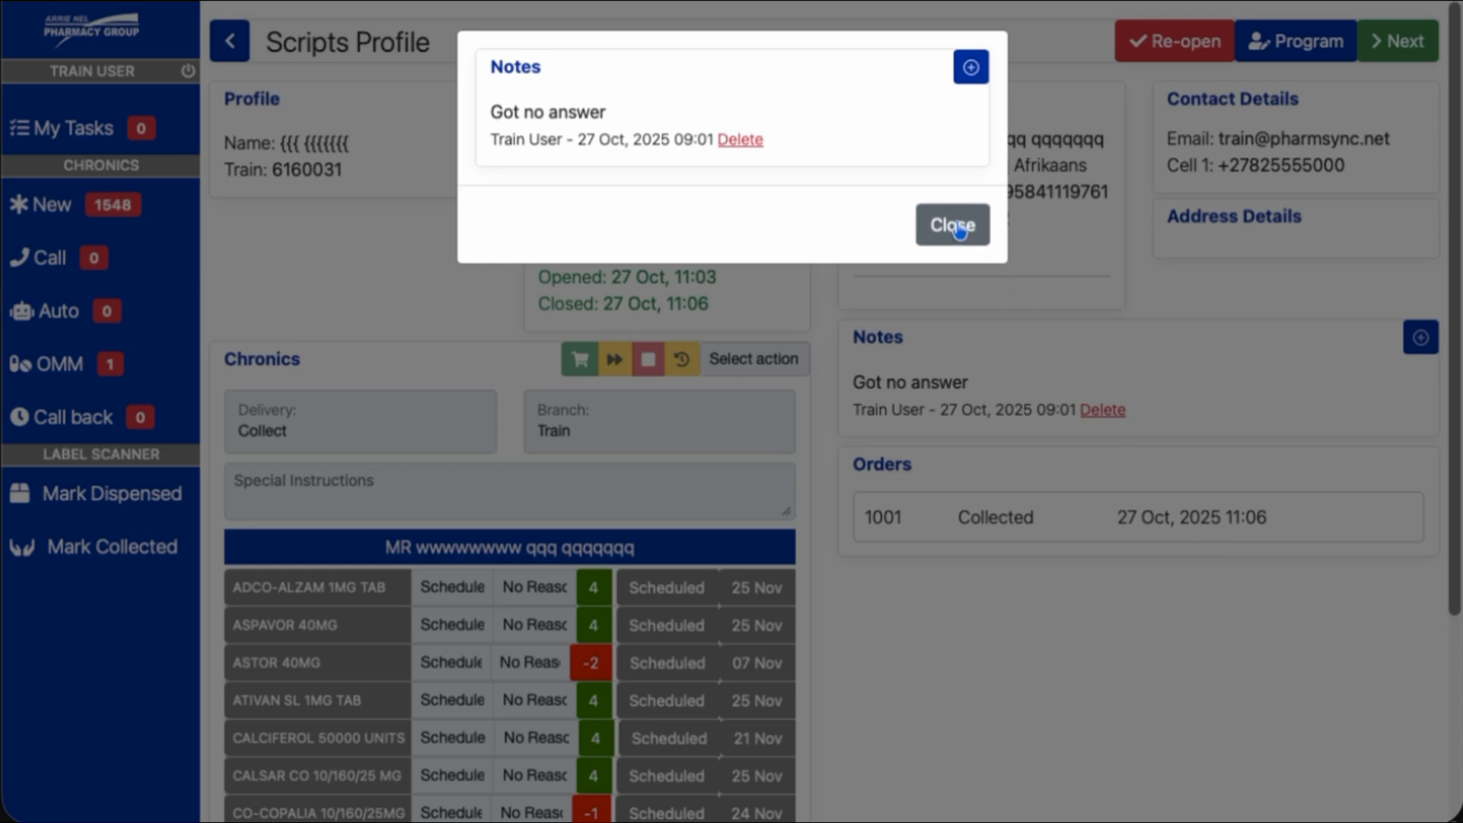
{"action": "left_click", "coordinate": [954, 225]}
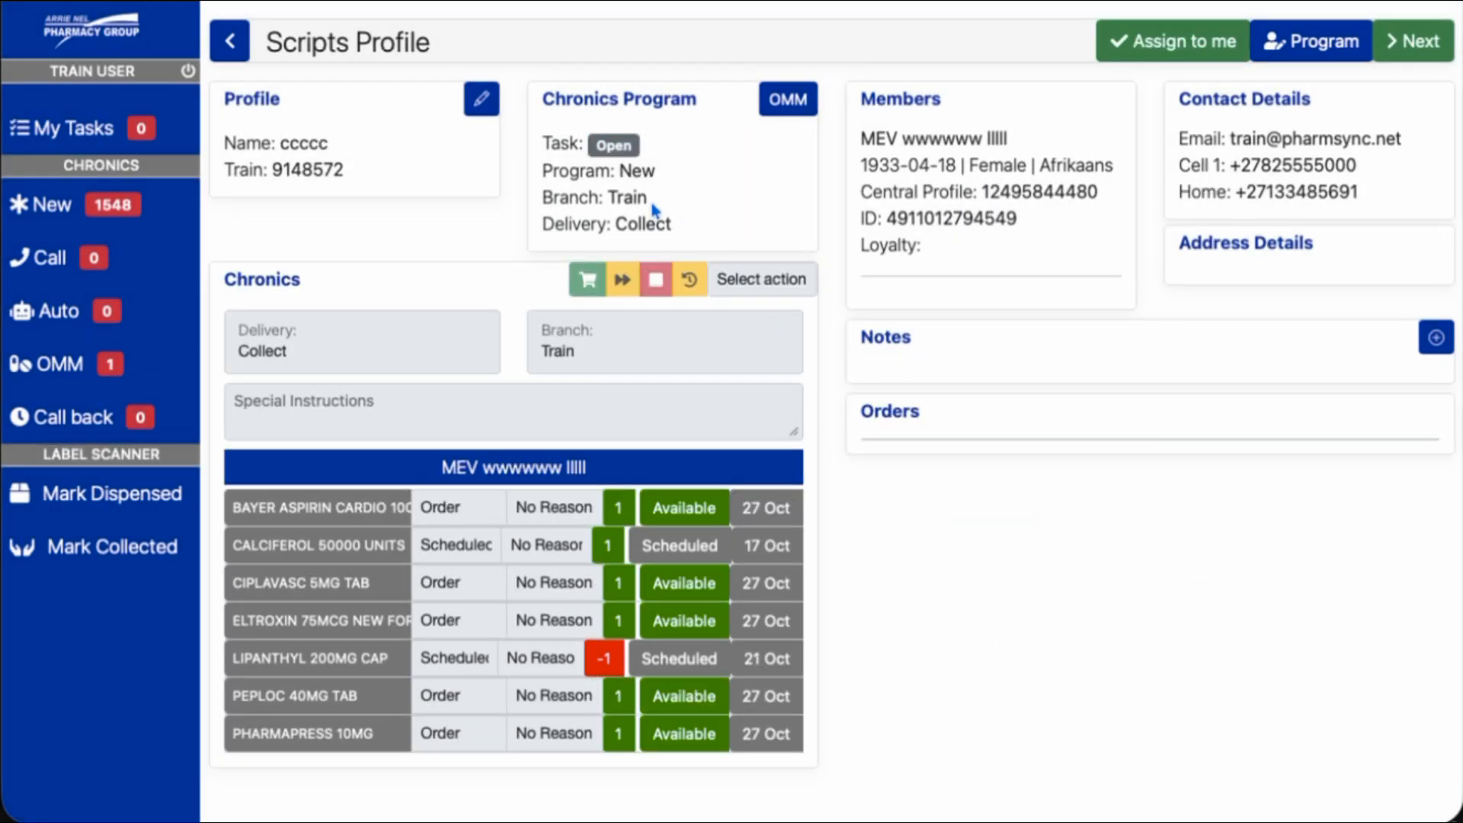
Set the next patient's program status to Call, then assign their Call task to yourself
{"action": "left_click", "coordinate": [1315, 48]}
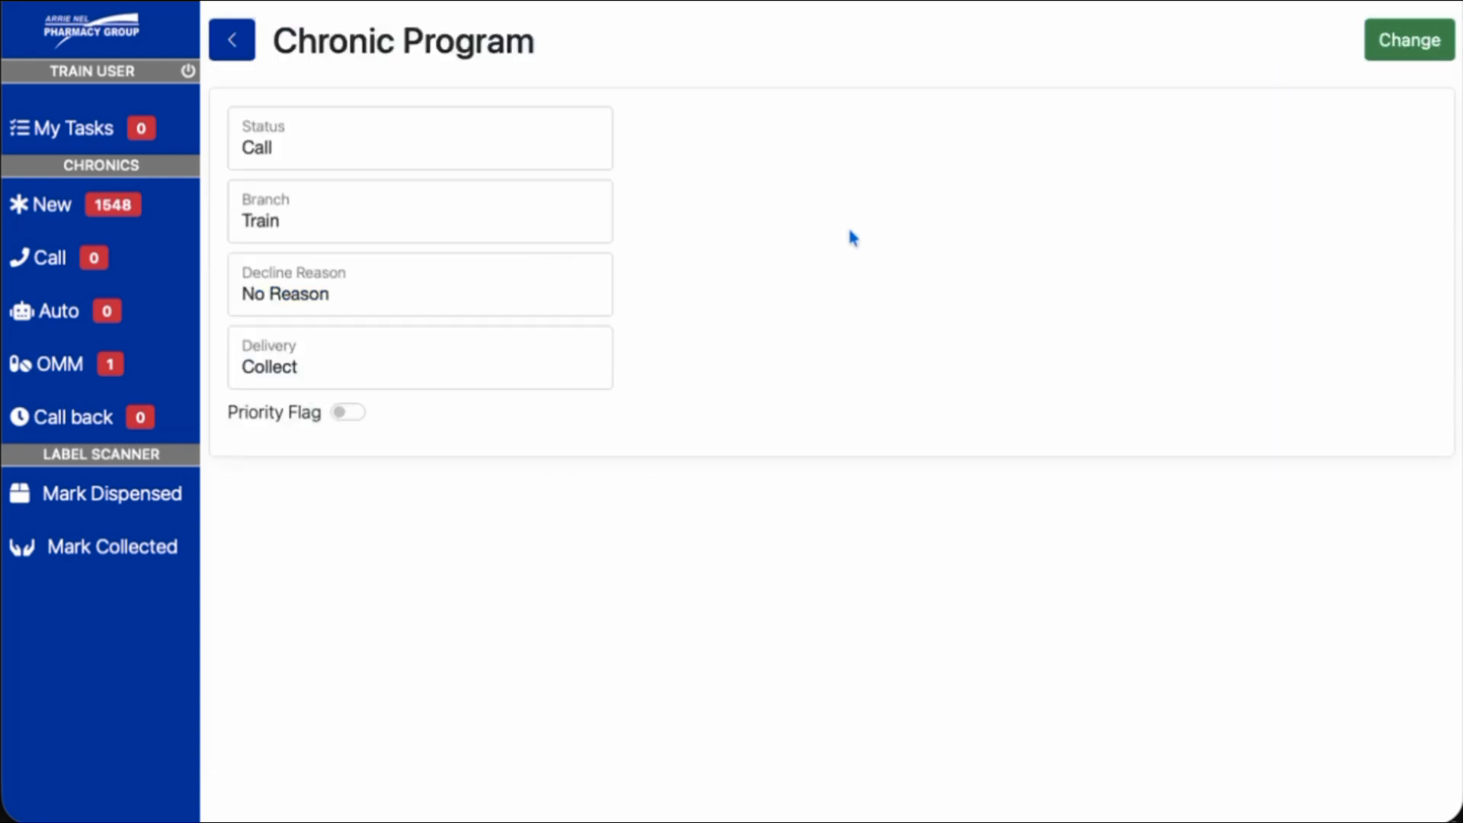
{"action": "left_click", "coordinate": [392, 149]}
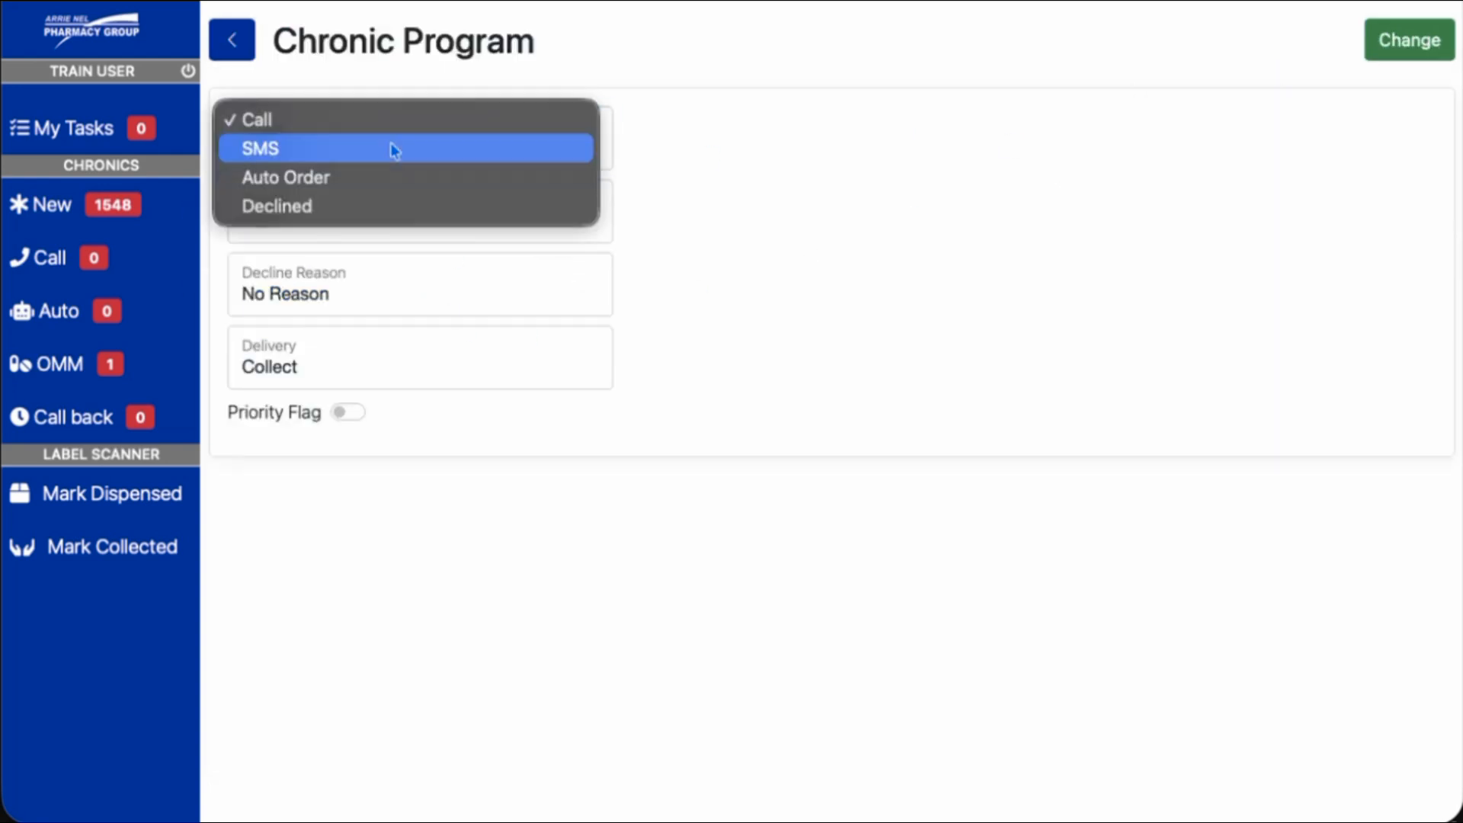
{"action": "left_click", "coordinate": [954, 199]}
{"action": "left_click", "coordinate": [1418, 42]}
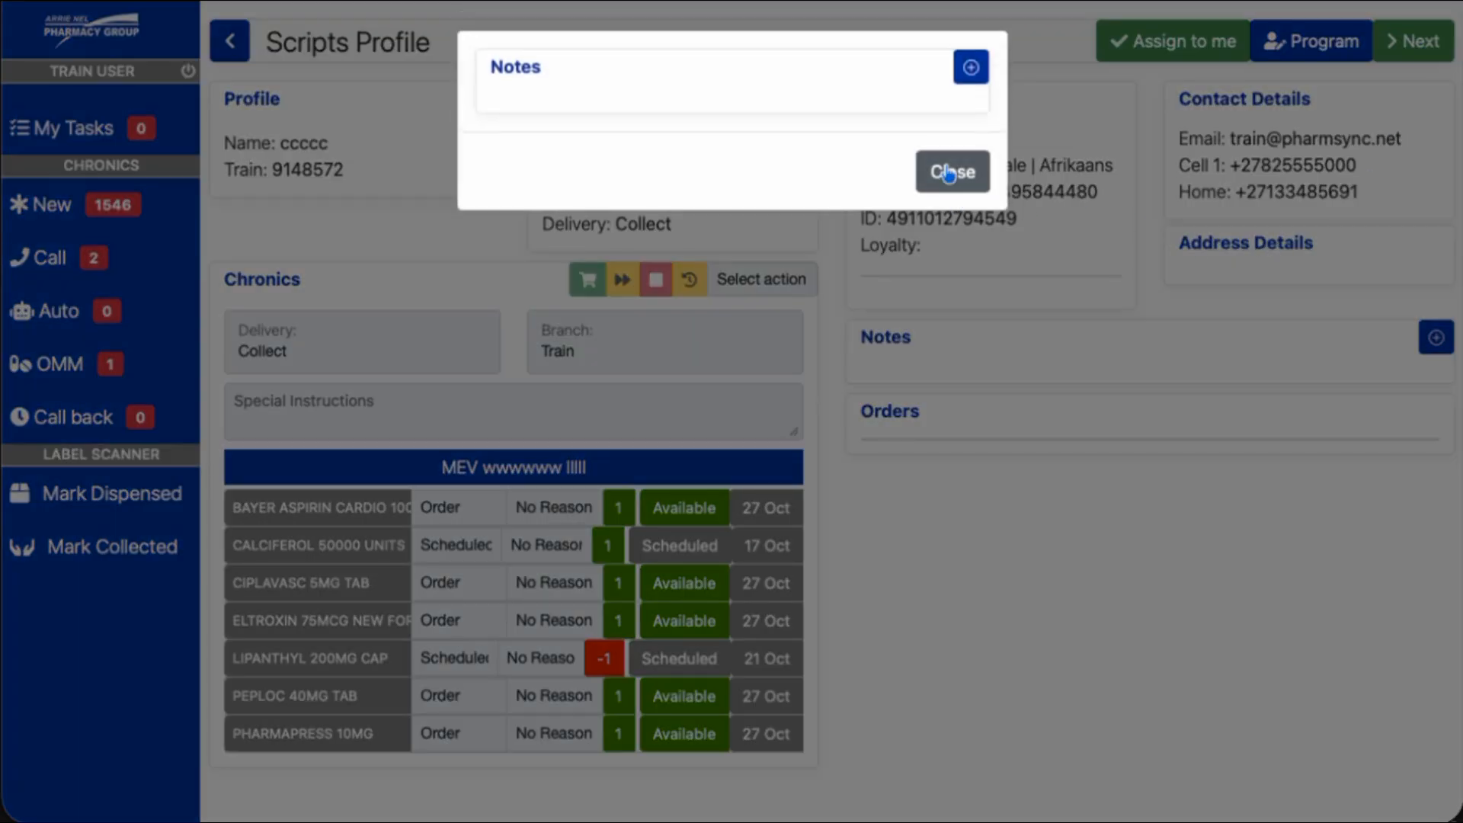
{"action": "left_click", "coordinate": [952, 172]}
{"action": "left_click", "coordinate": [1165, 50]}
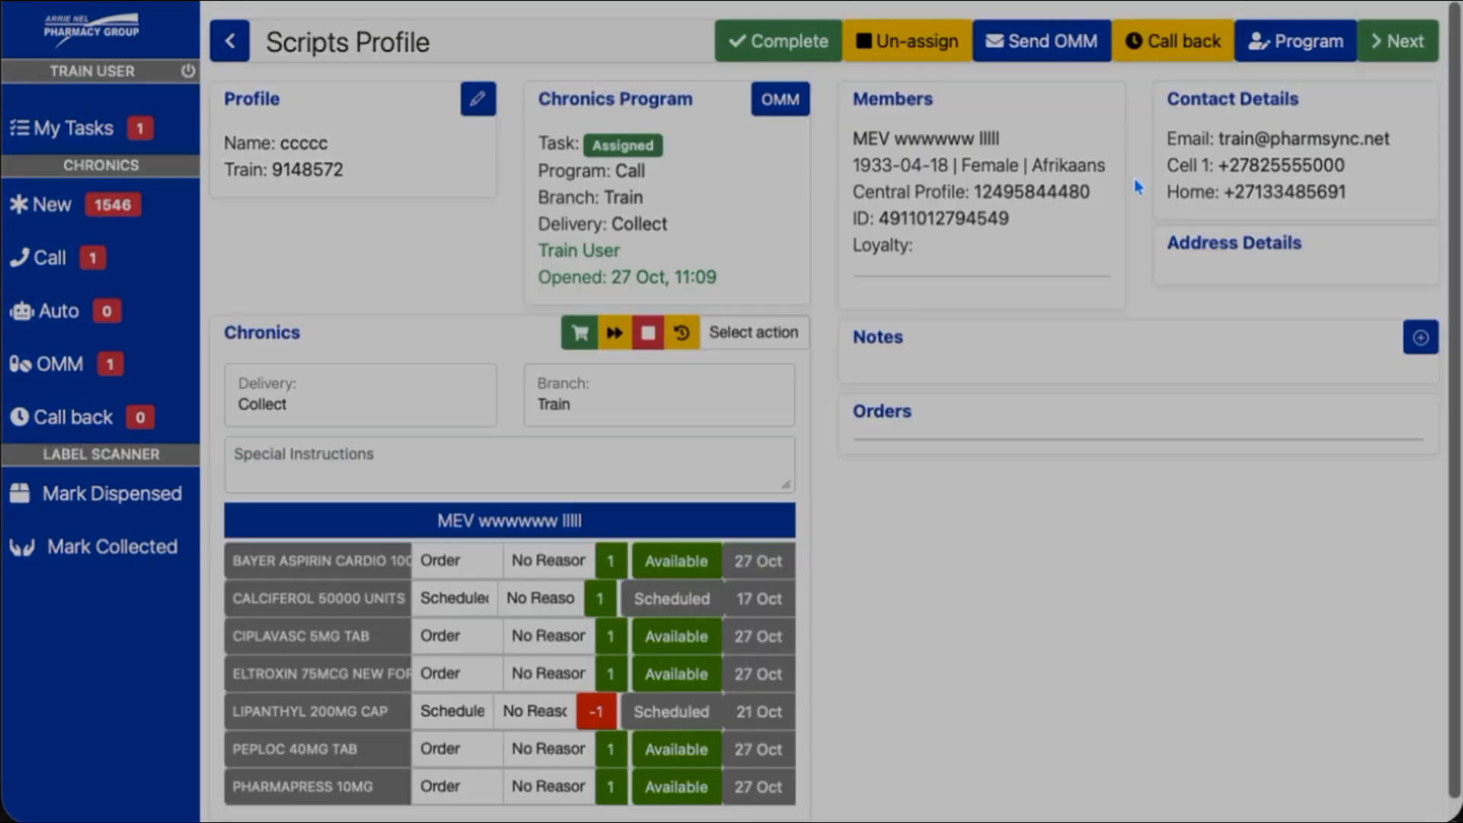
{"action": "left_click", "coordinate": [952, 171]}
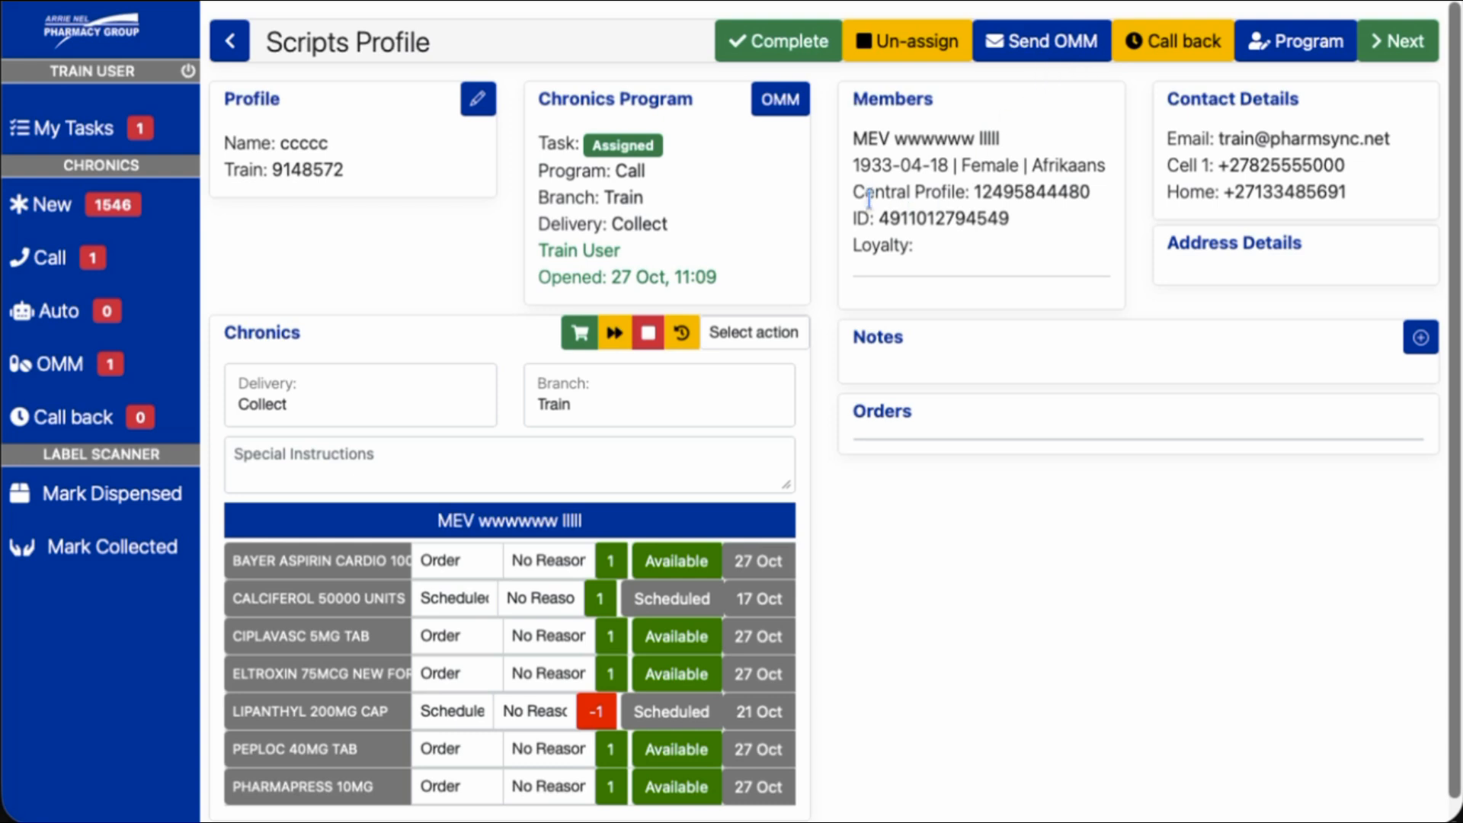
Send the OMM refill SMS link, entering the patient's alternative mobile number
{"action": "left_click", "coordinate": [1024, 53]}
{"action": "left_click", "coordinate": [375, 232]}
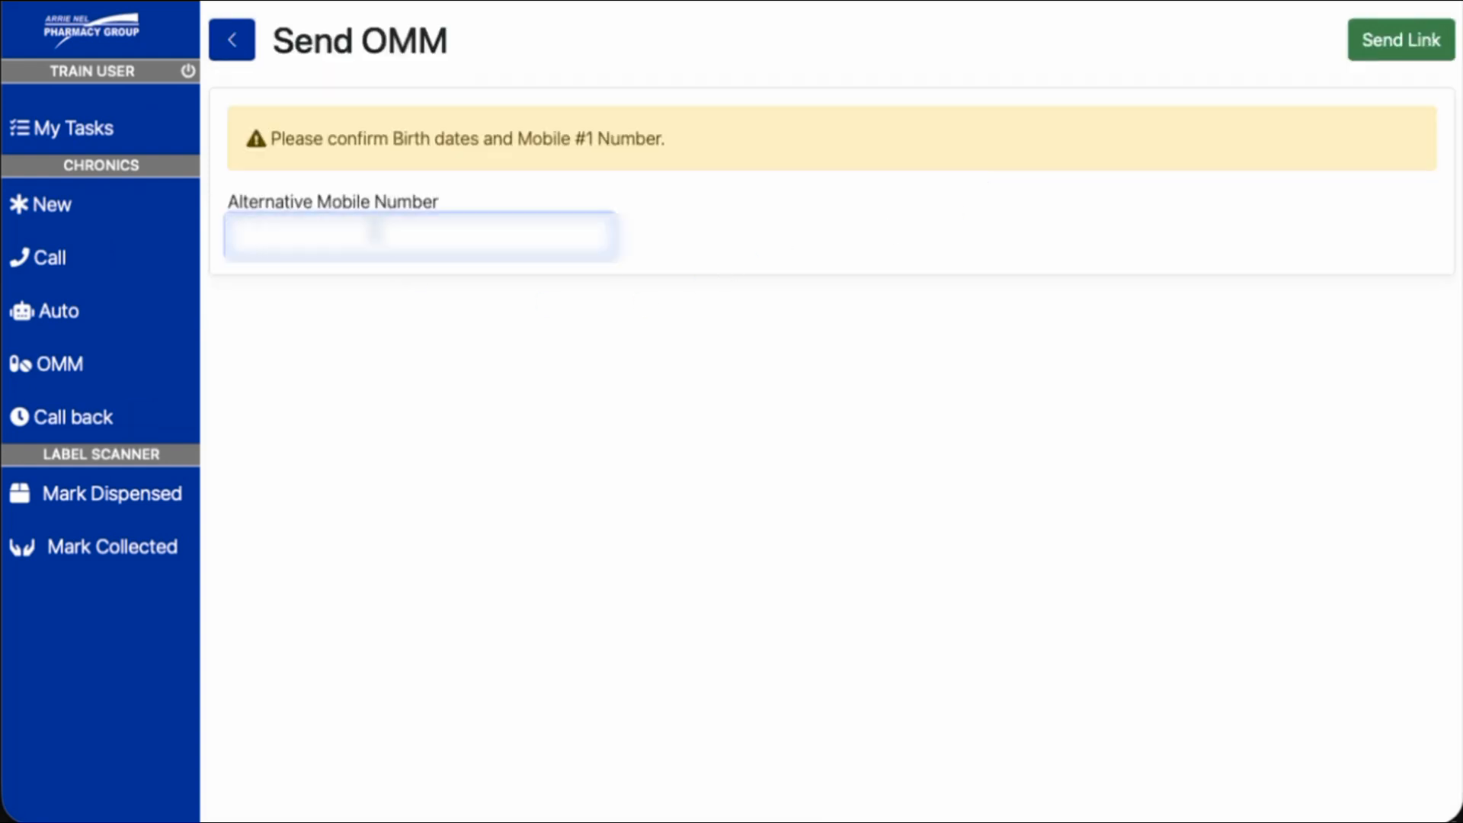
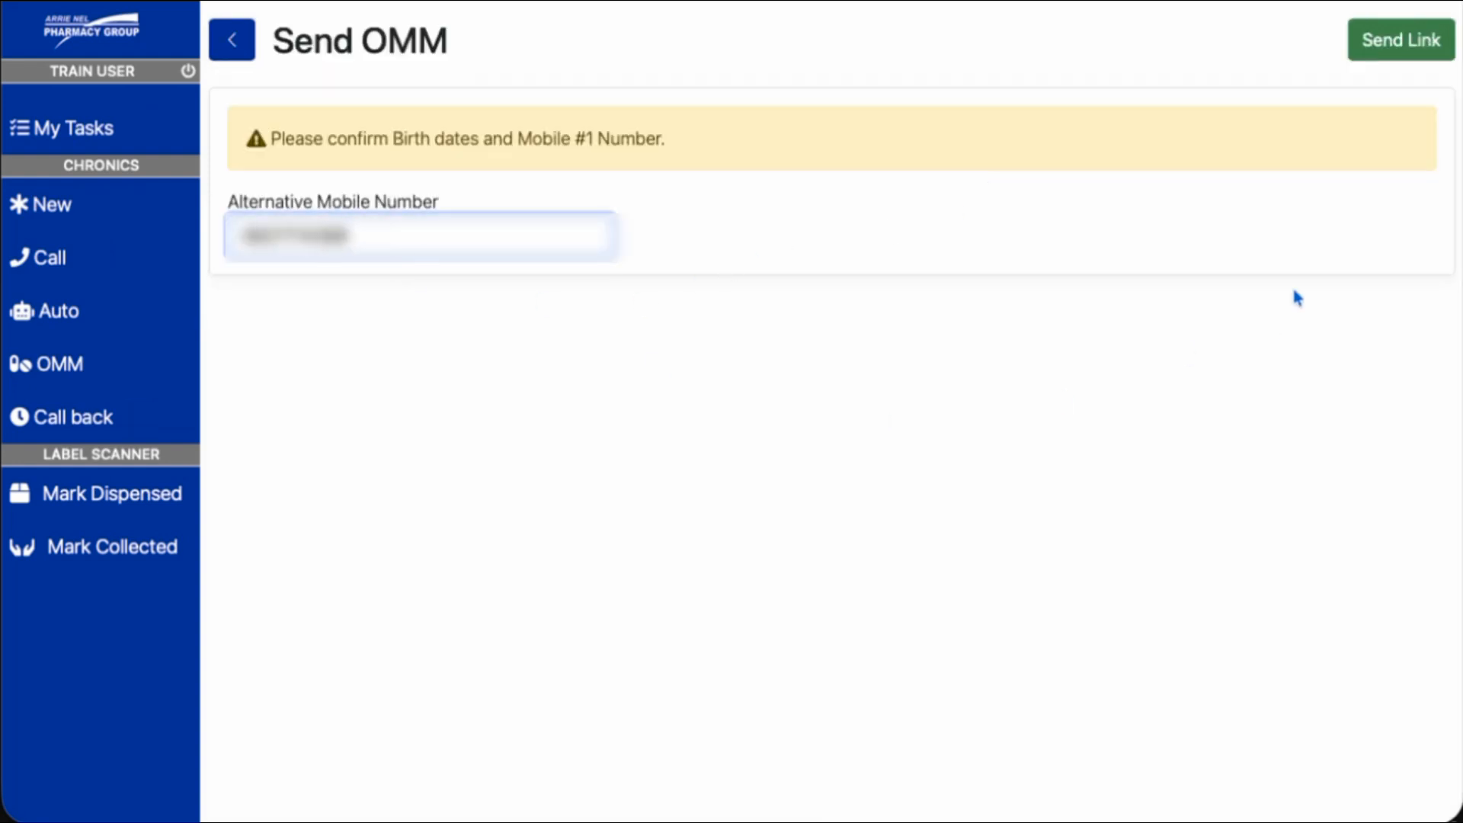
{"action": "left_click", "coordinate": [1399, 39]}
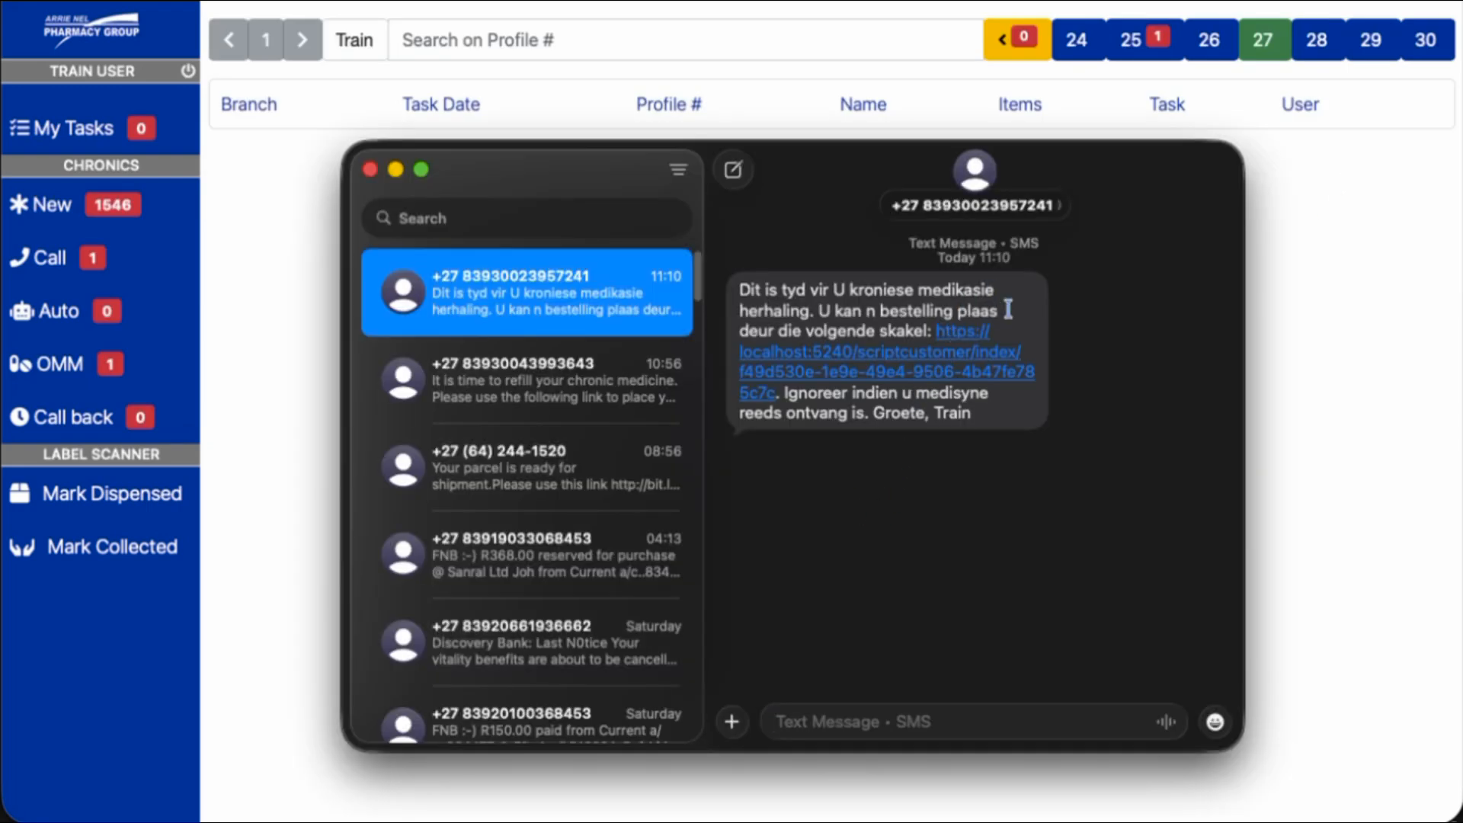
Check the earlier English refill SMS, then open the ordering link in the newest Afrikaans one
{"action": "left_click", "coordinate": [554, 385]}
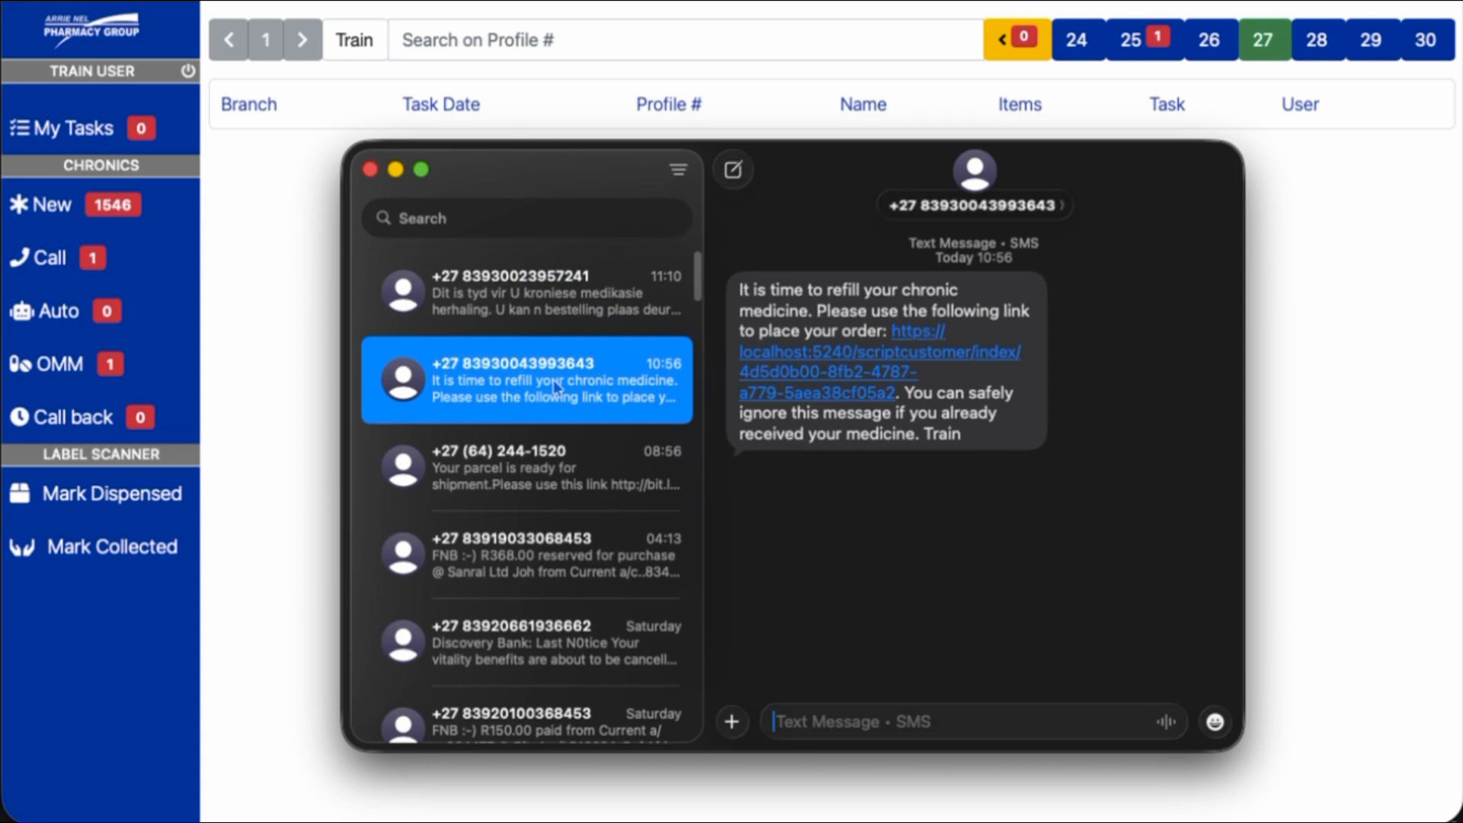
{"action": "left_click", "coordinate": [530, 290]}
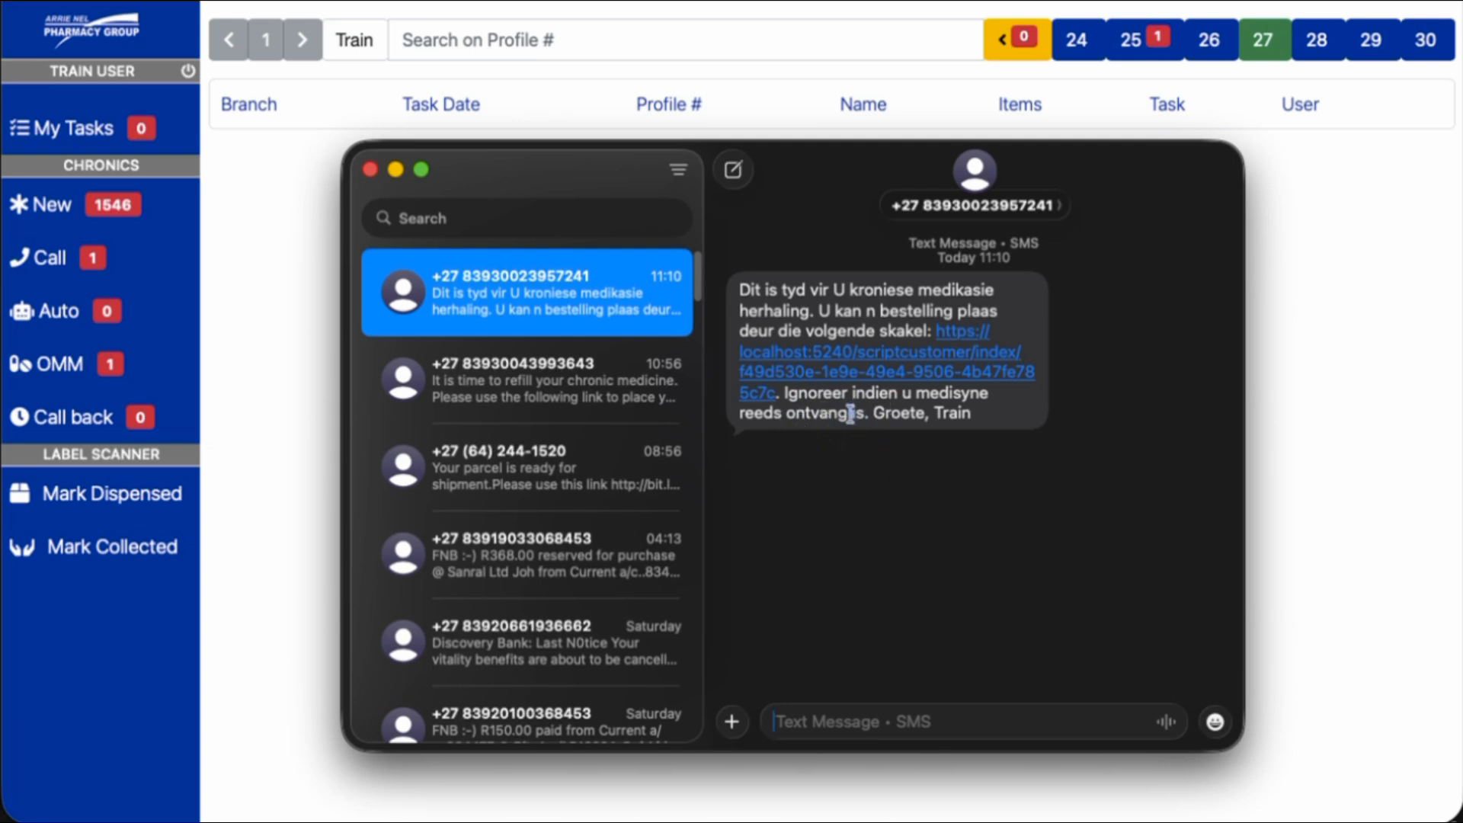
{"action": "left_click", "coordinate": [873, 362]}
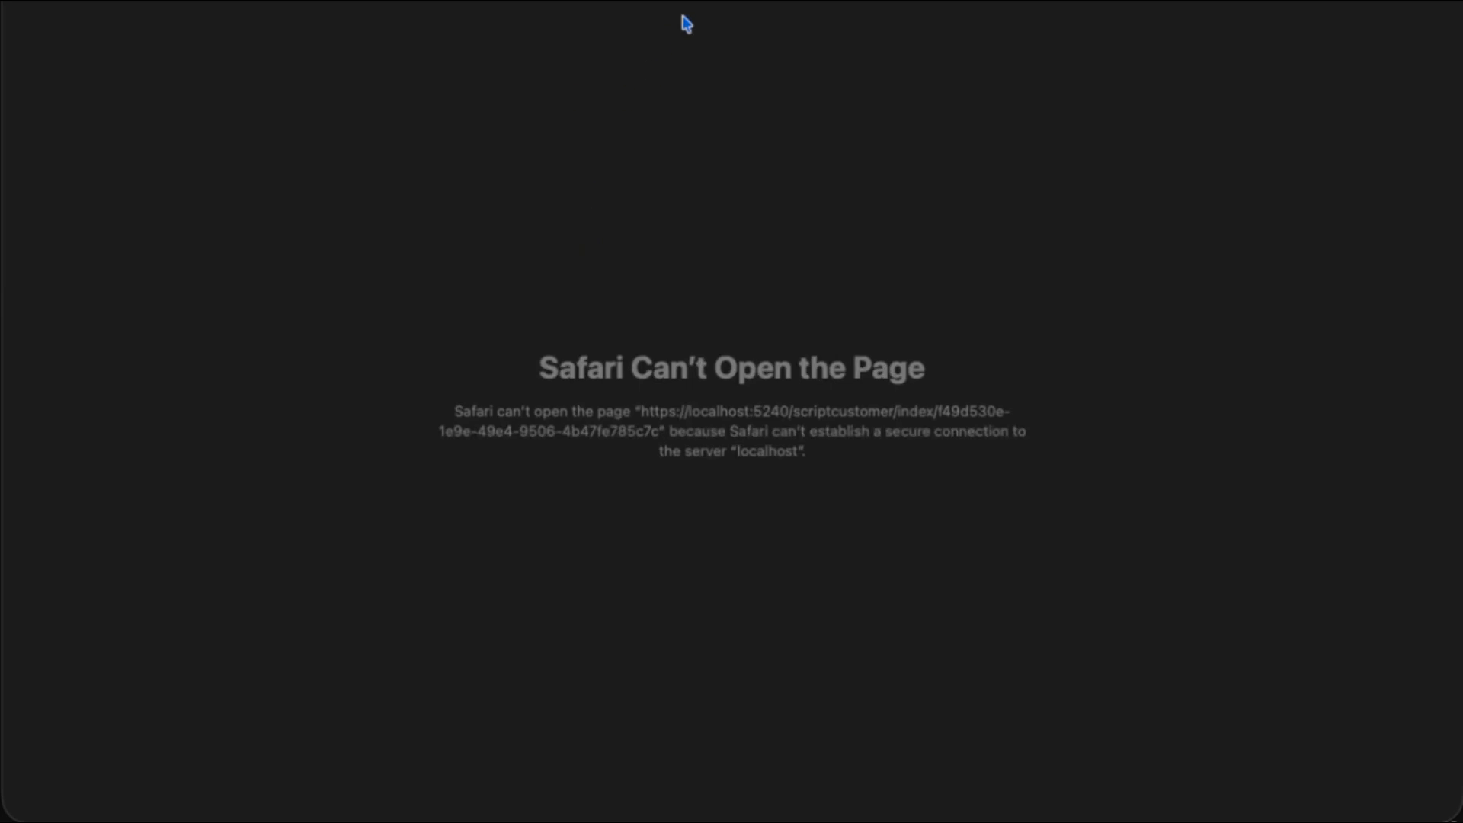
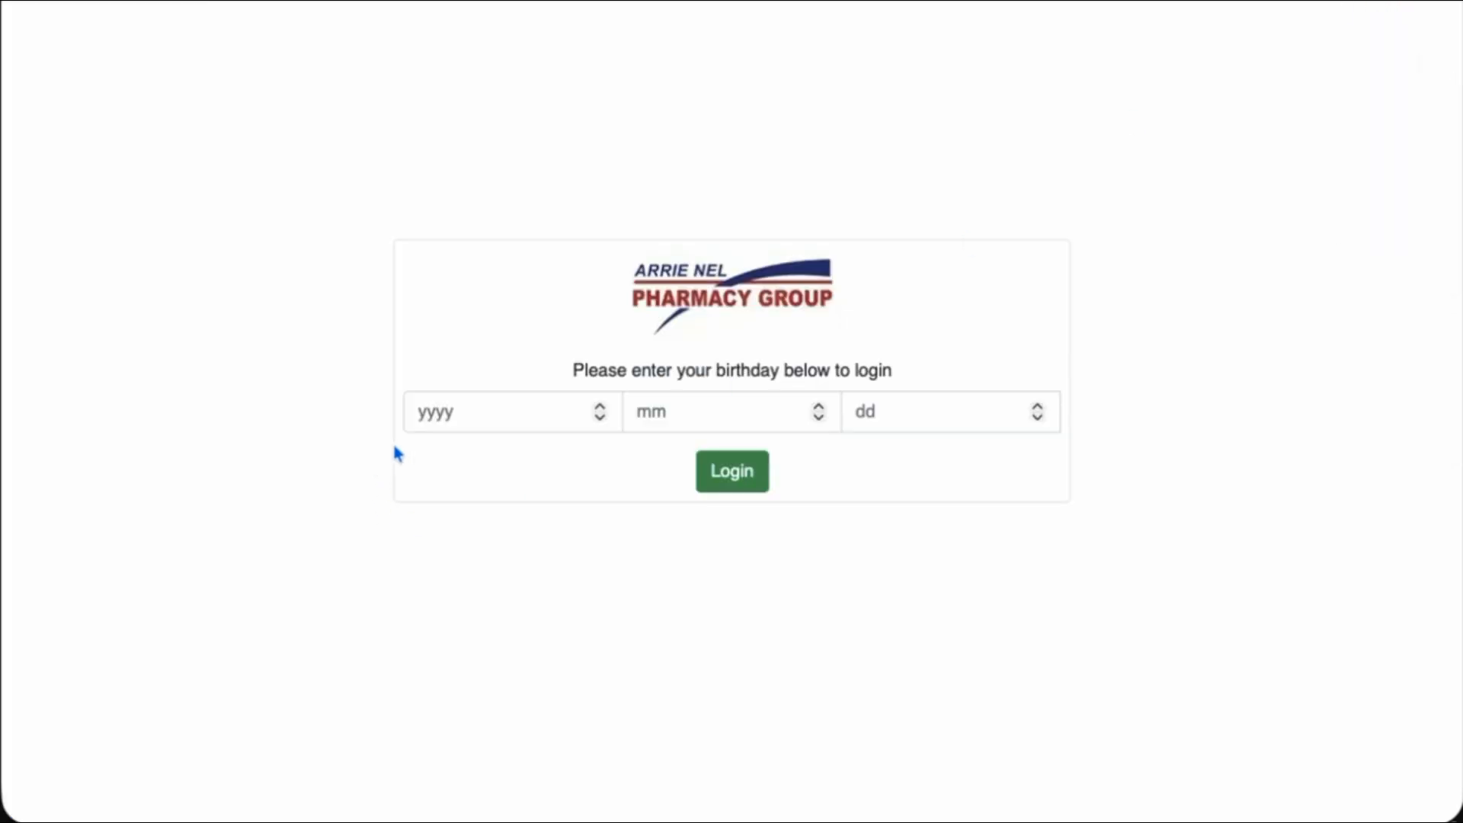
Log in to the Order My Meds portal with the patient's birth year, month and day
{"action": "left_click", "coordinate": [466, 407]}
{"action": "key", "text": "Tab"}
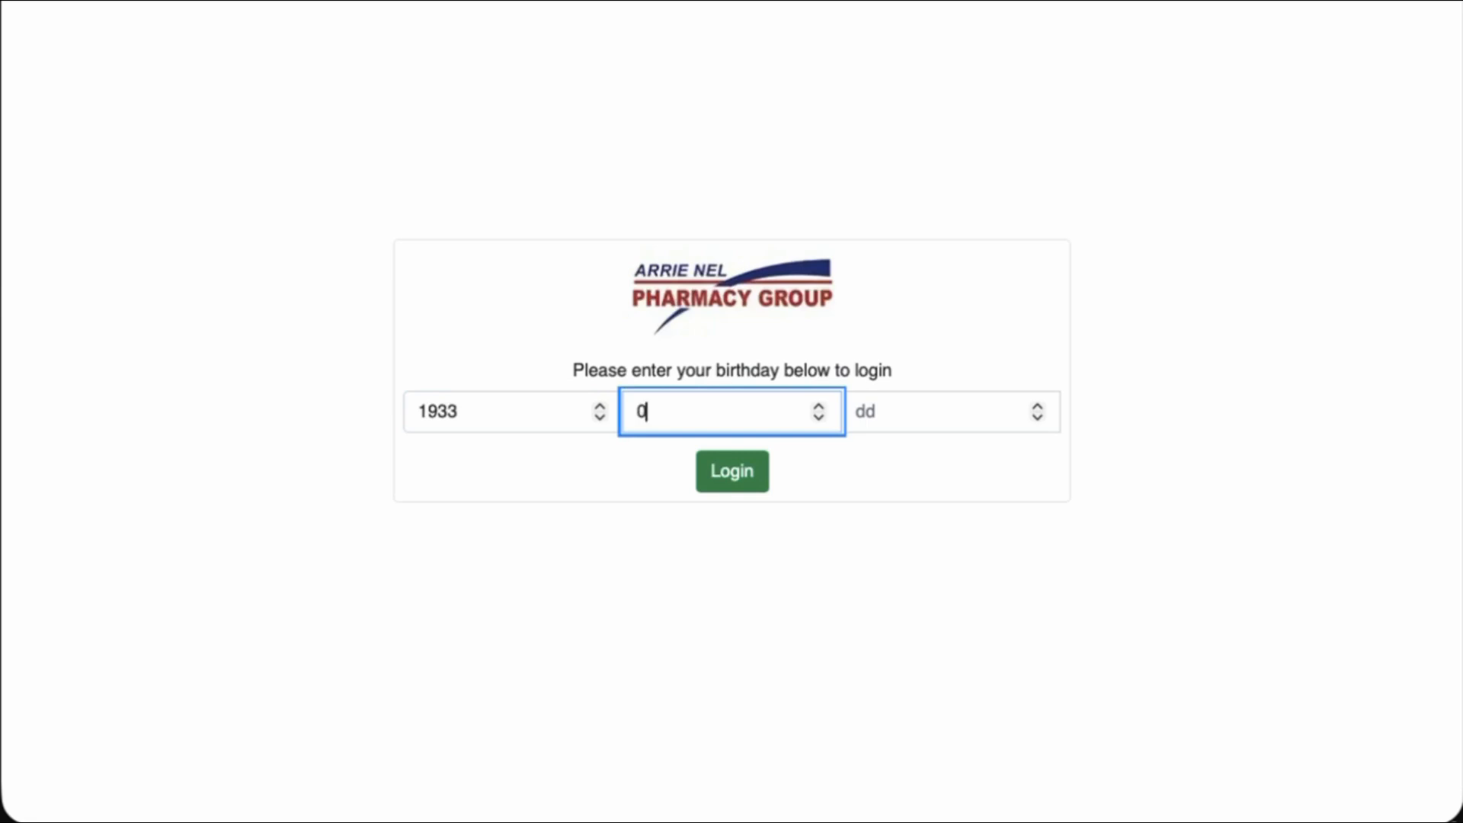
{"action": "key", "text": "Tab"}
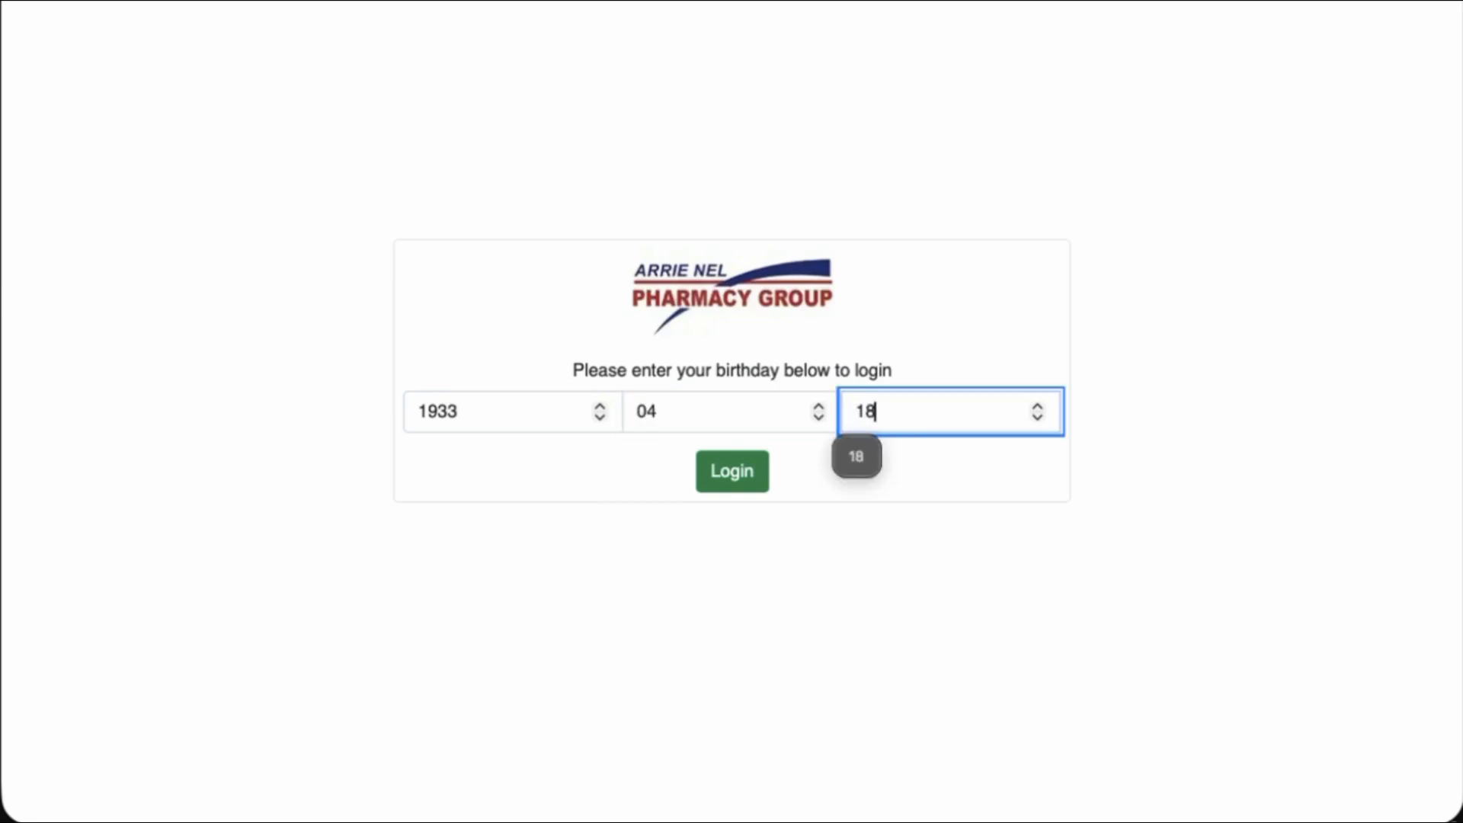
{"action": "key", "text": "Return"}
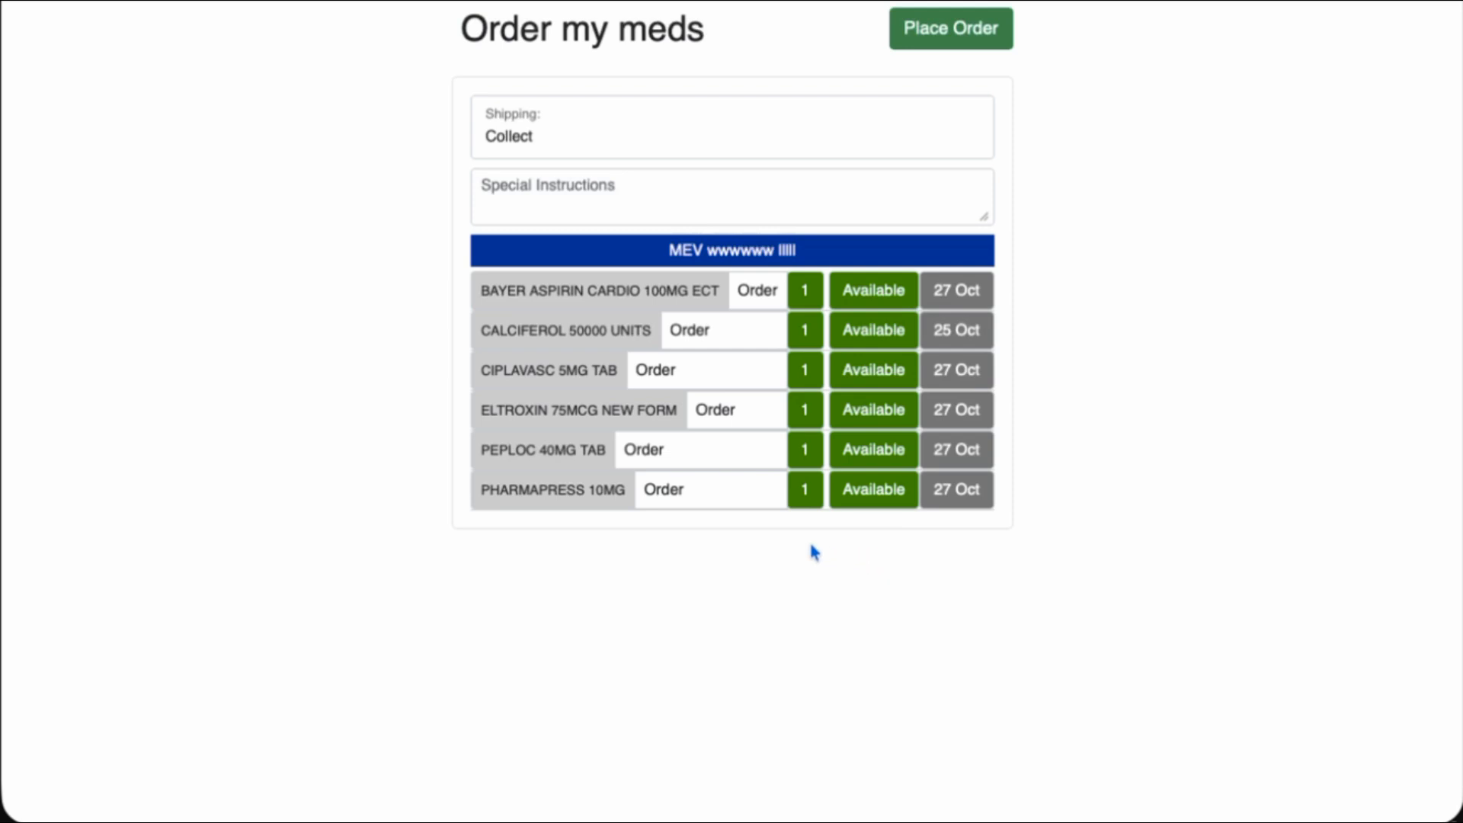
Keep Bayer Aspirin set to Order, leave special instructions empty, and place the refill order
{"action": "left_click", "coordinate": [767, 292]}
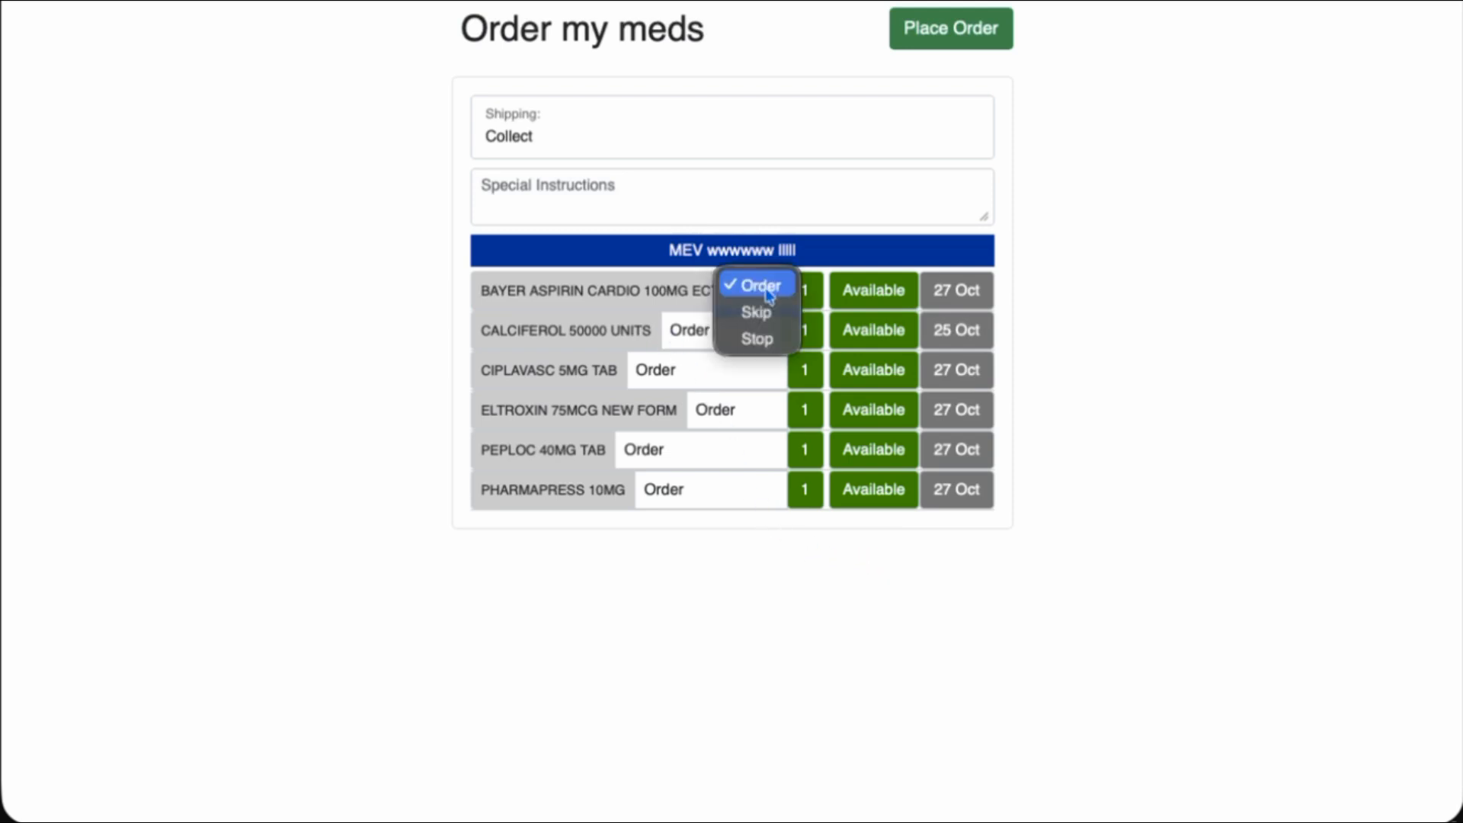
{"action": "left_click", "coordinate": [787, 564]}
{"action": "left_click", "coordinate": [614, 212]}
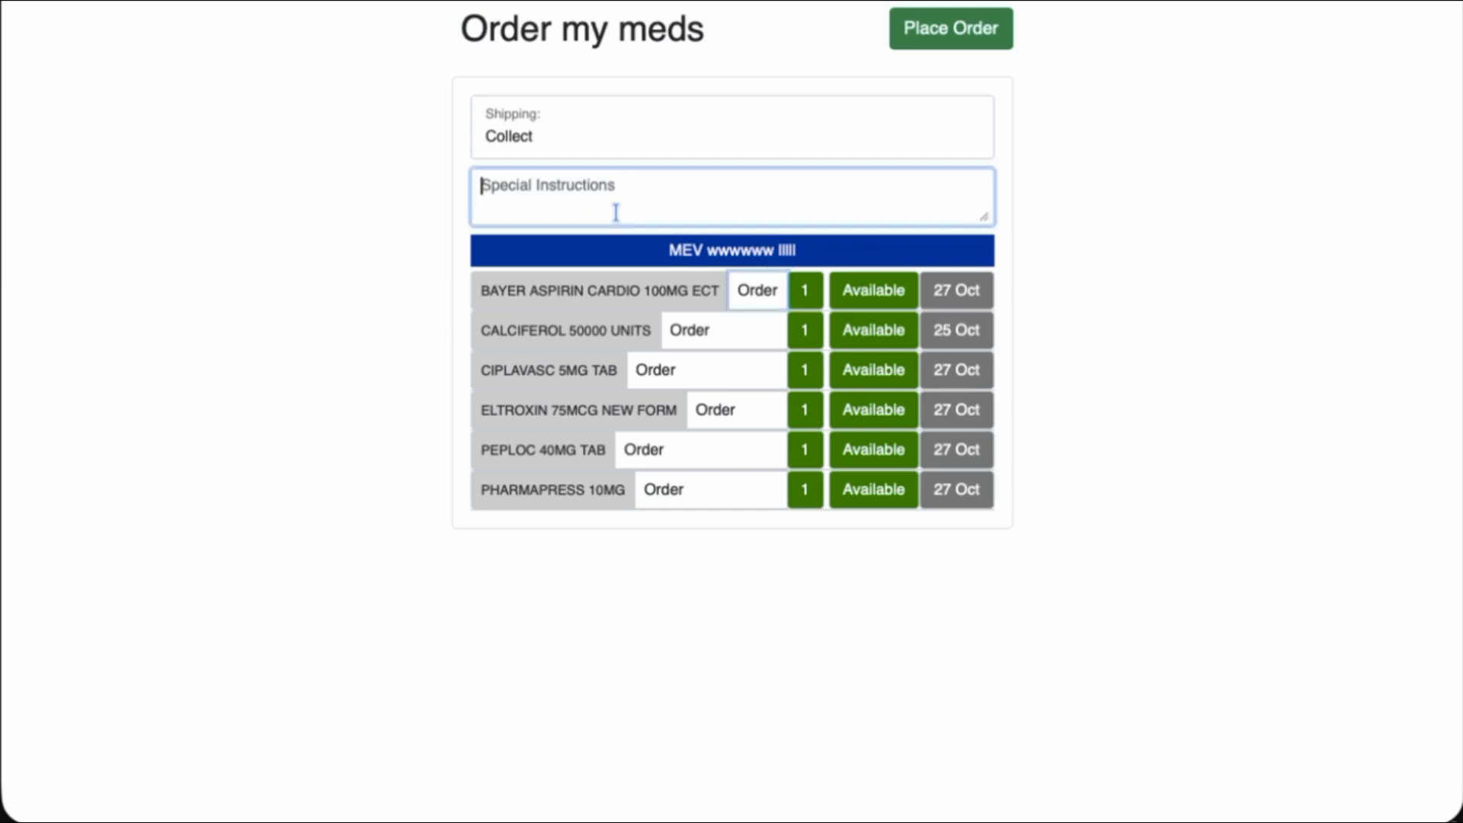
{"action": "left_click", "coordinate": [1269, 199]}
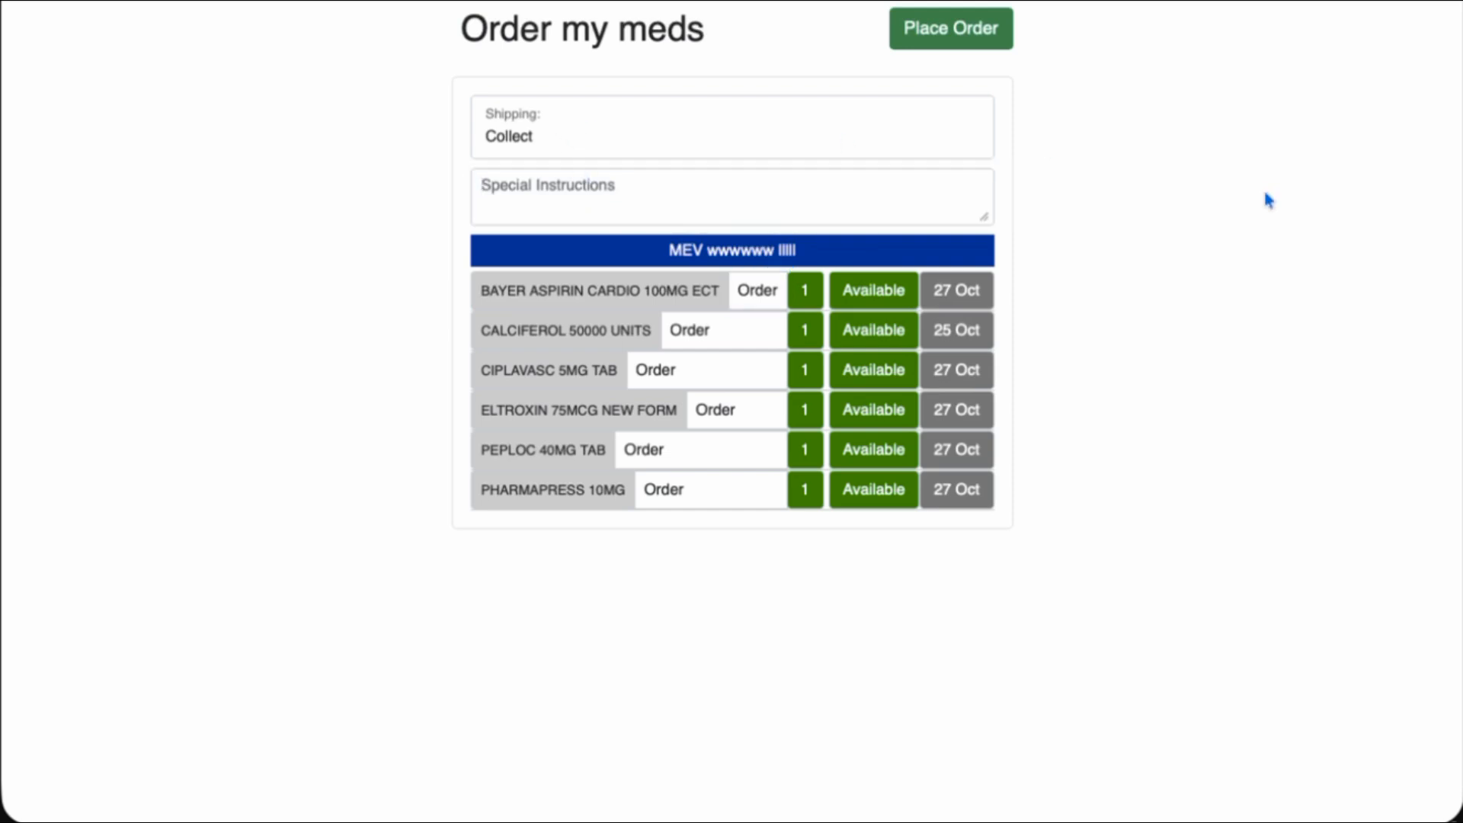
{"action": "left_click", "coordinate": [968, 34]}
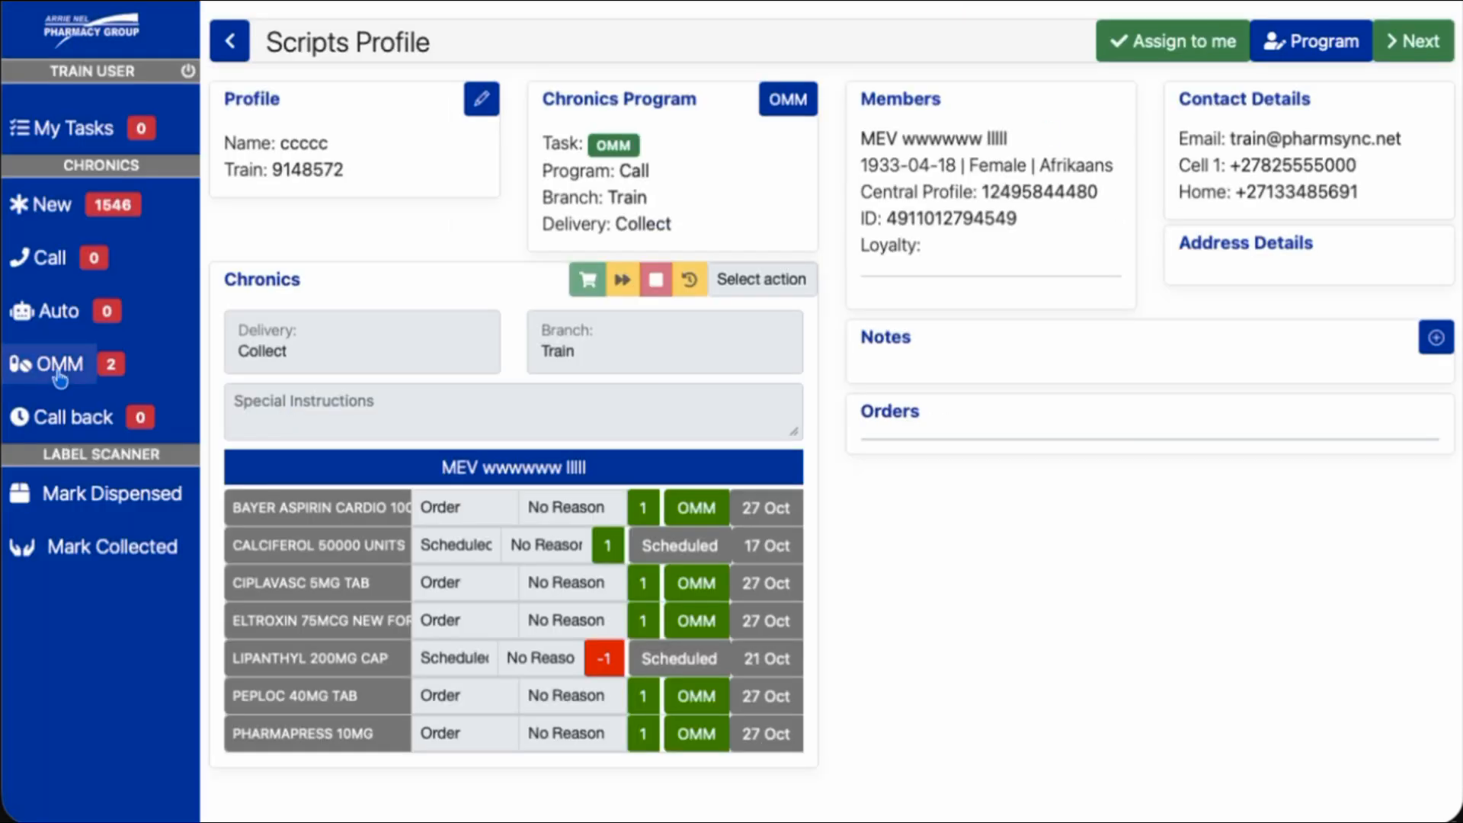
Open the requesting patient's scripts profile from the OMM task list, dismissing the Notes popup
{"action": "left_click", "coordinate": [58, 370]}
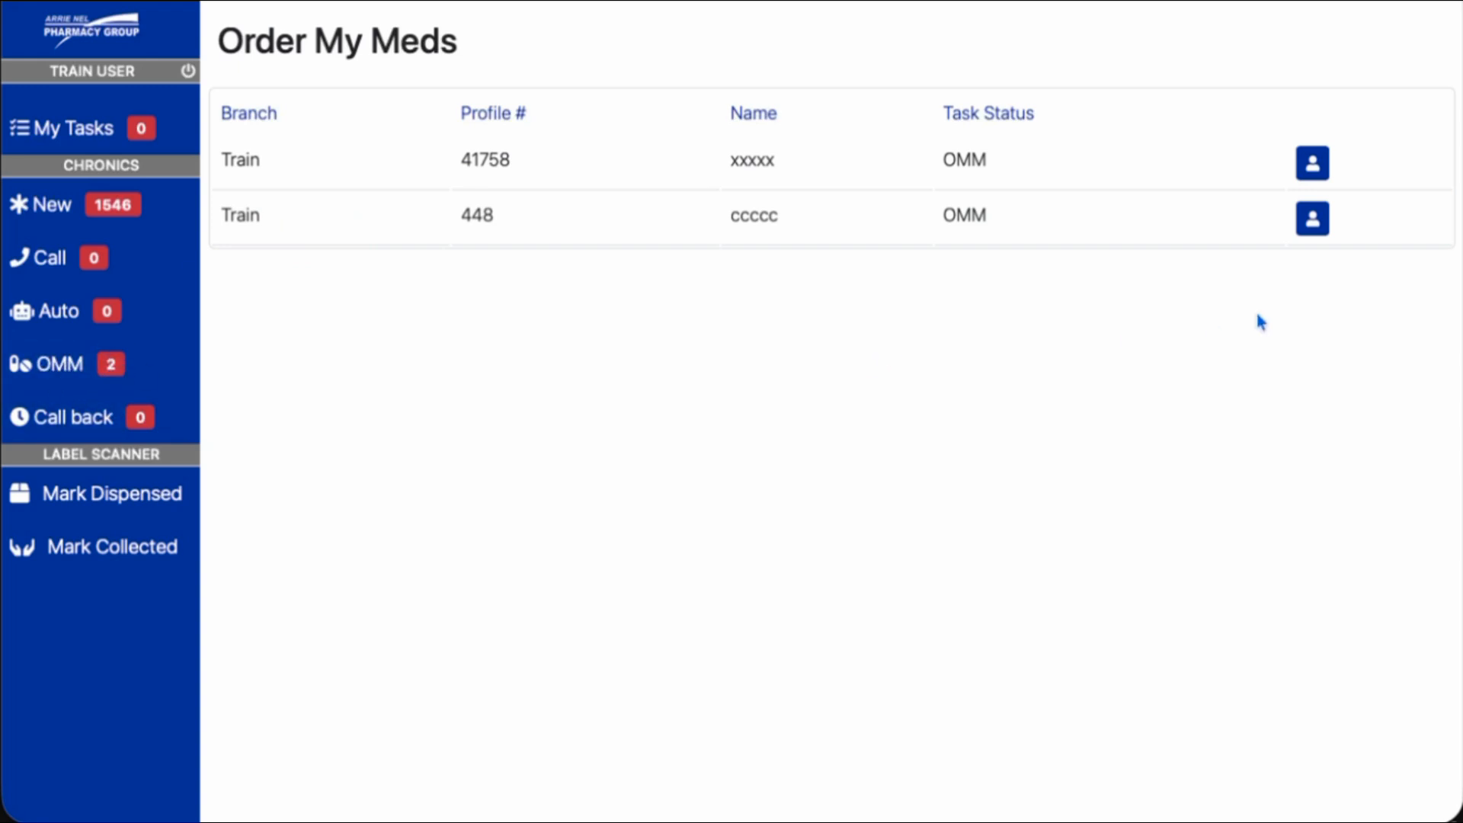
{"action": "left_click", "coordinate": [1317, 228]}
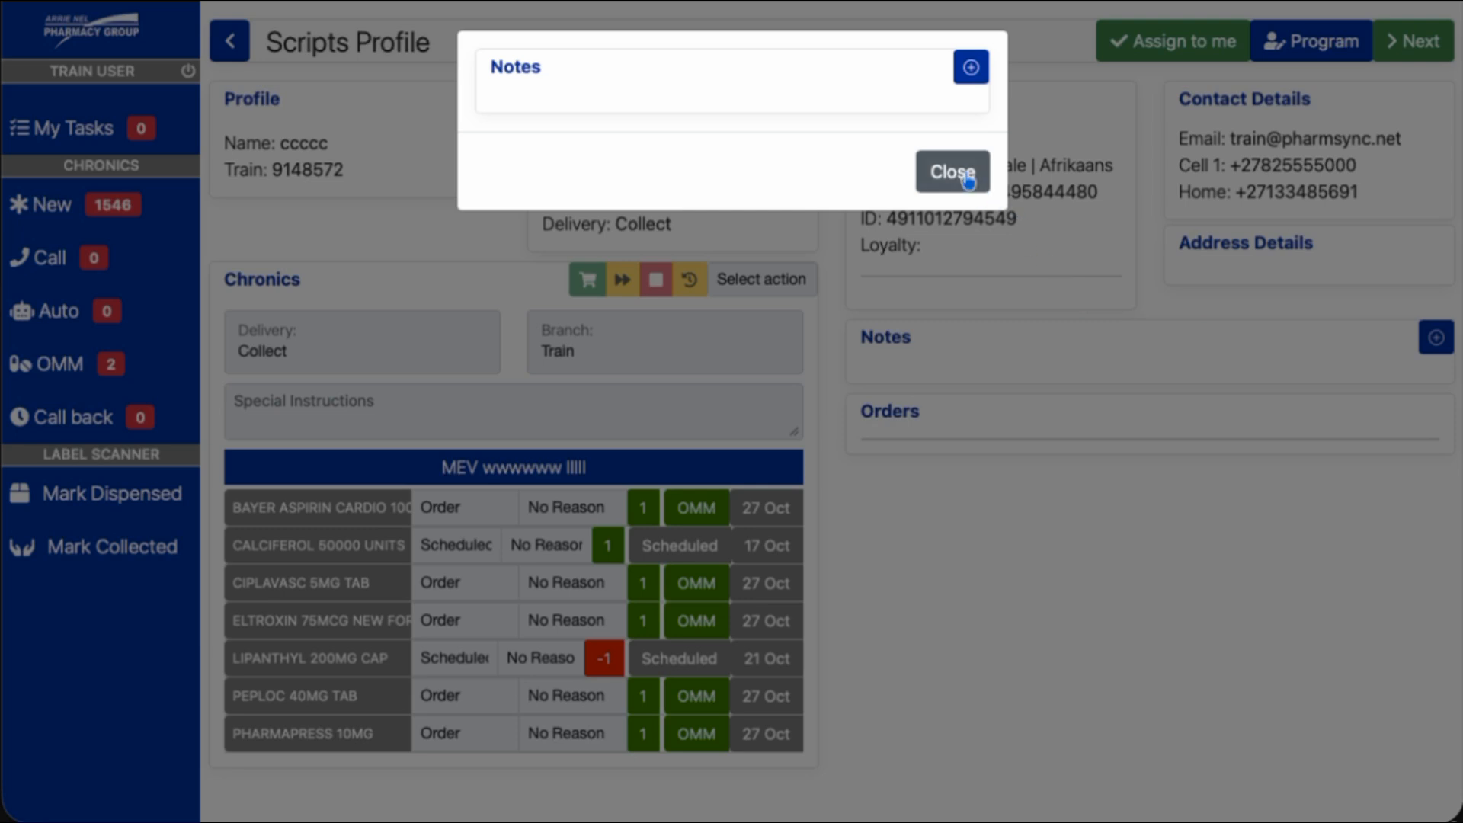
{"action": "left_click", "coordinate": [950, 170]}
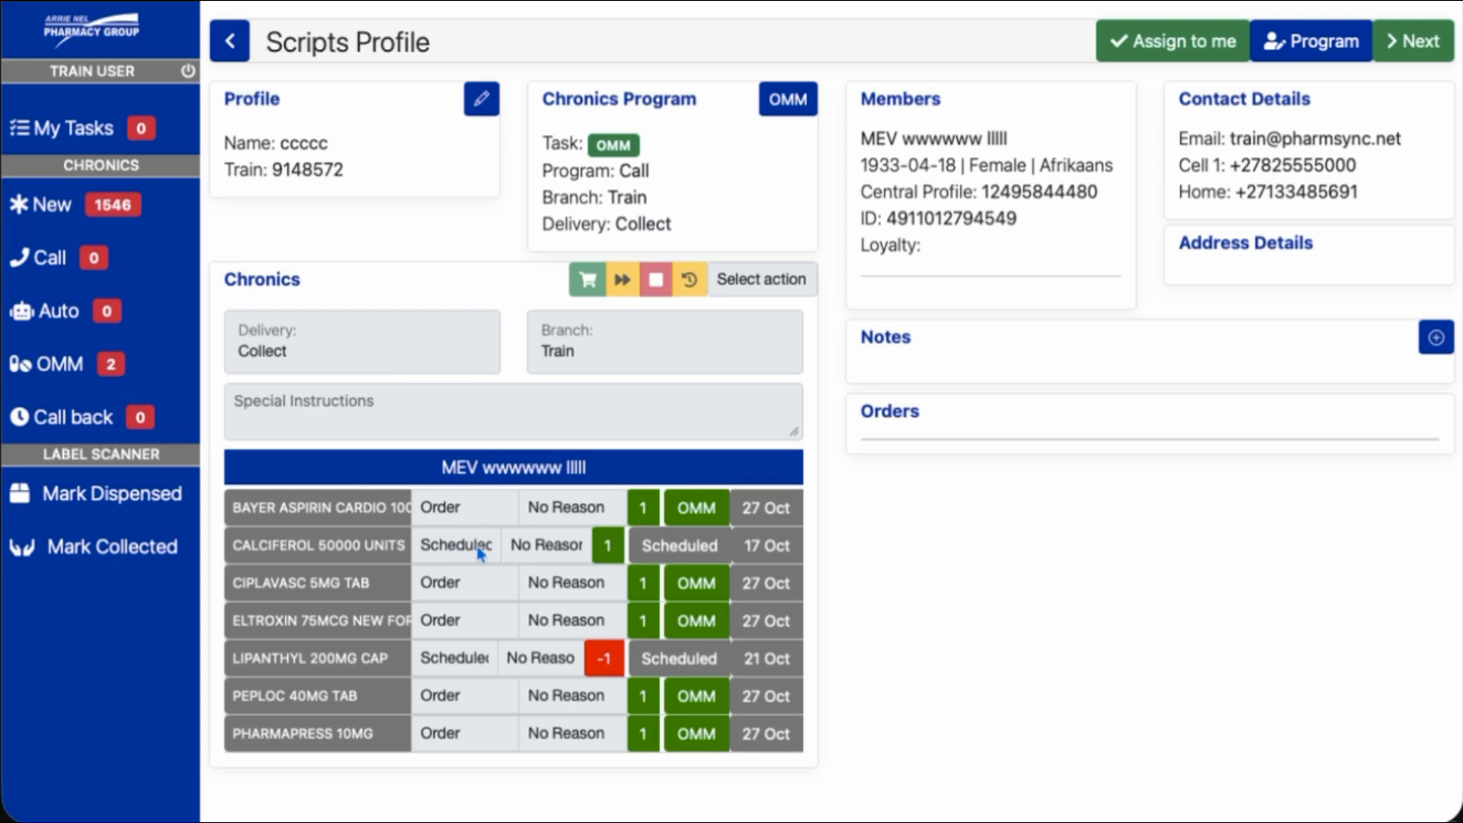
Assign the patient's OMM task to yourself and complete it
{"action": "left_click", "coordinate": [1147, 47]}
{"action": "left_click", "coordinate": [945, 171]}
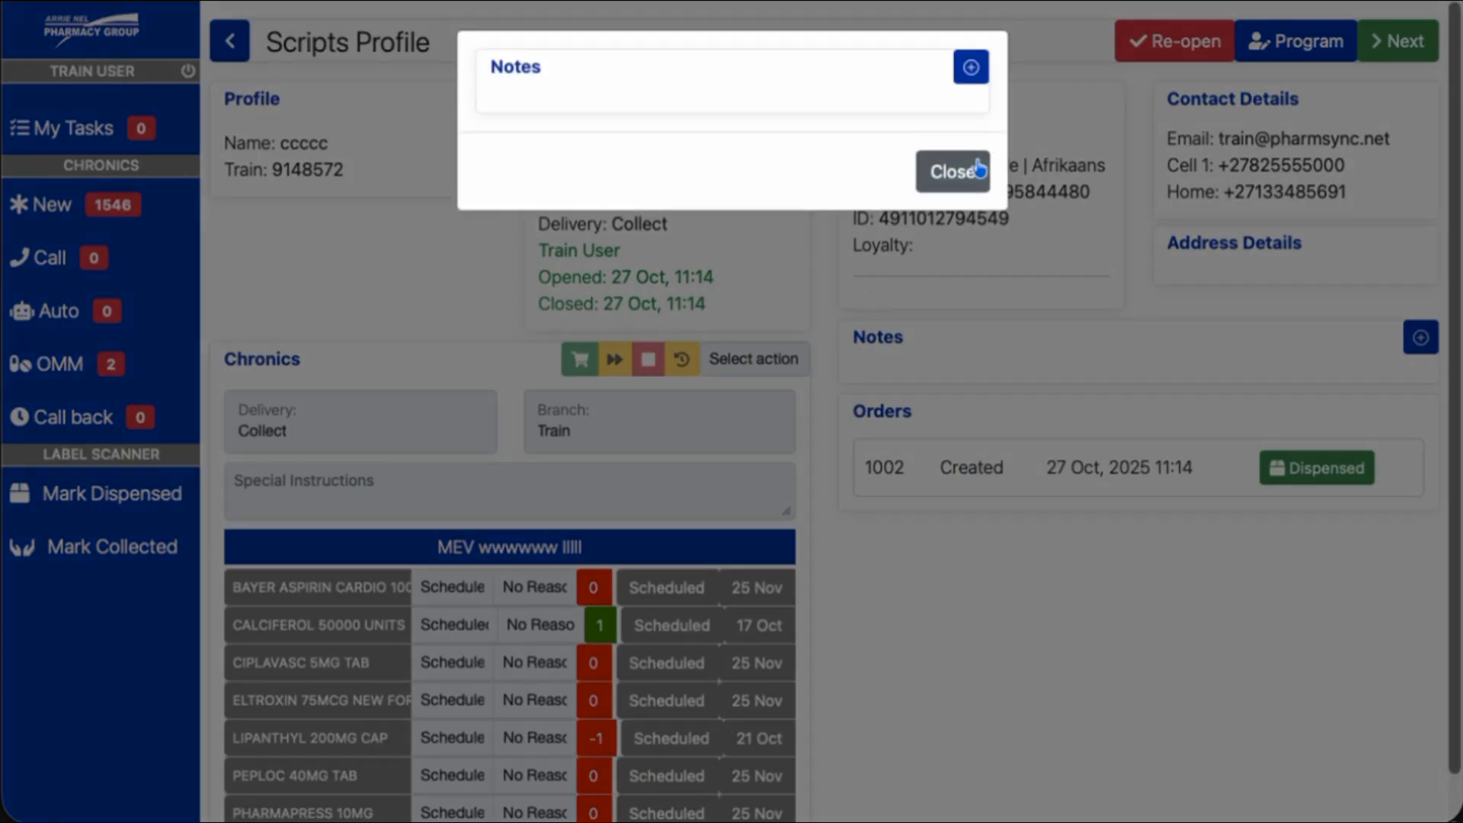
{"action": "left_click", "coordinate": [947, 169]}
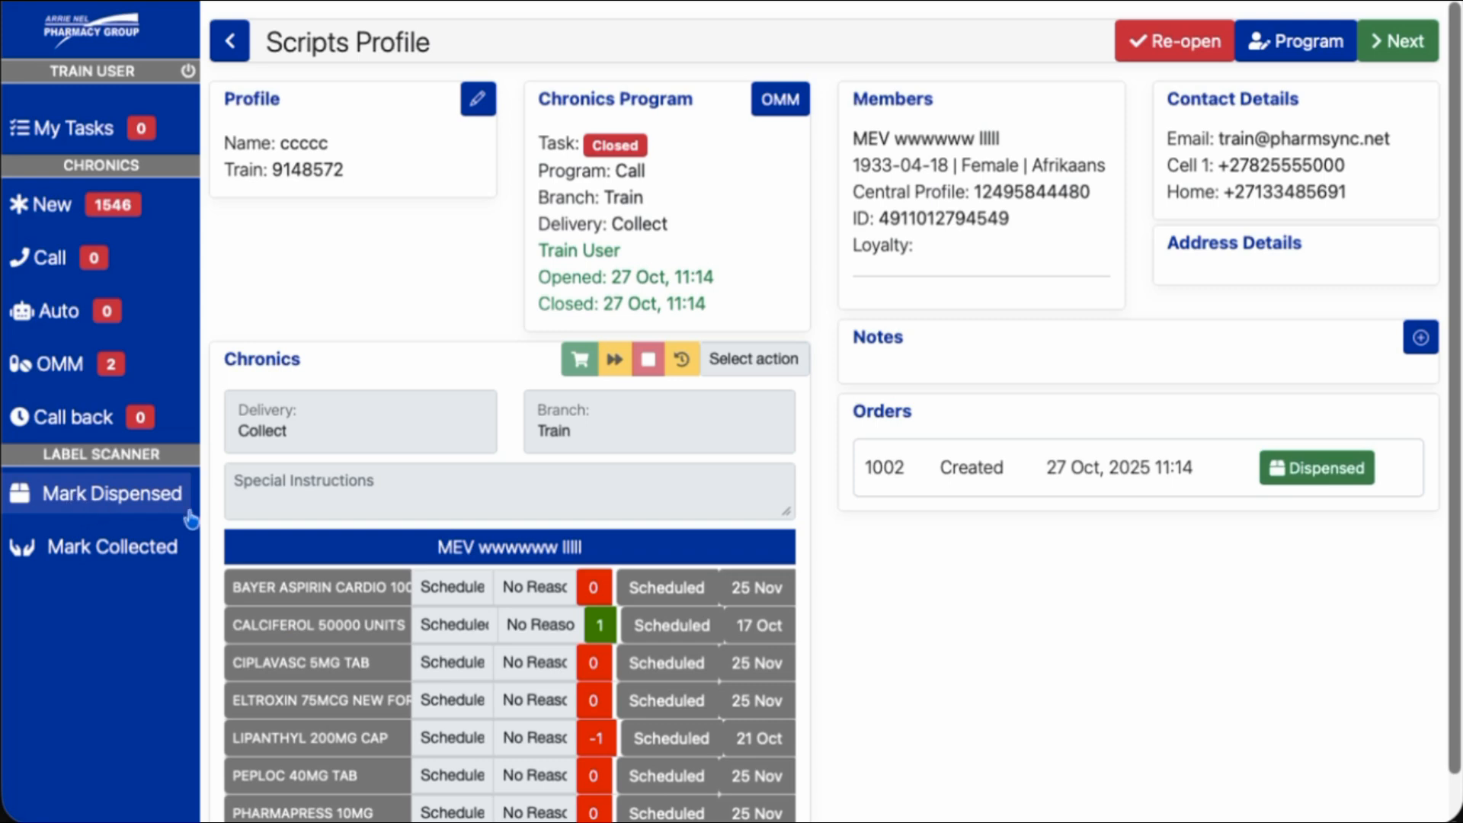
Mark order 1002 as Dispensed, then as Collected
{"action": "left_click", "coordinate": [1325, 478]}
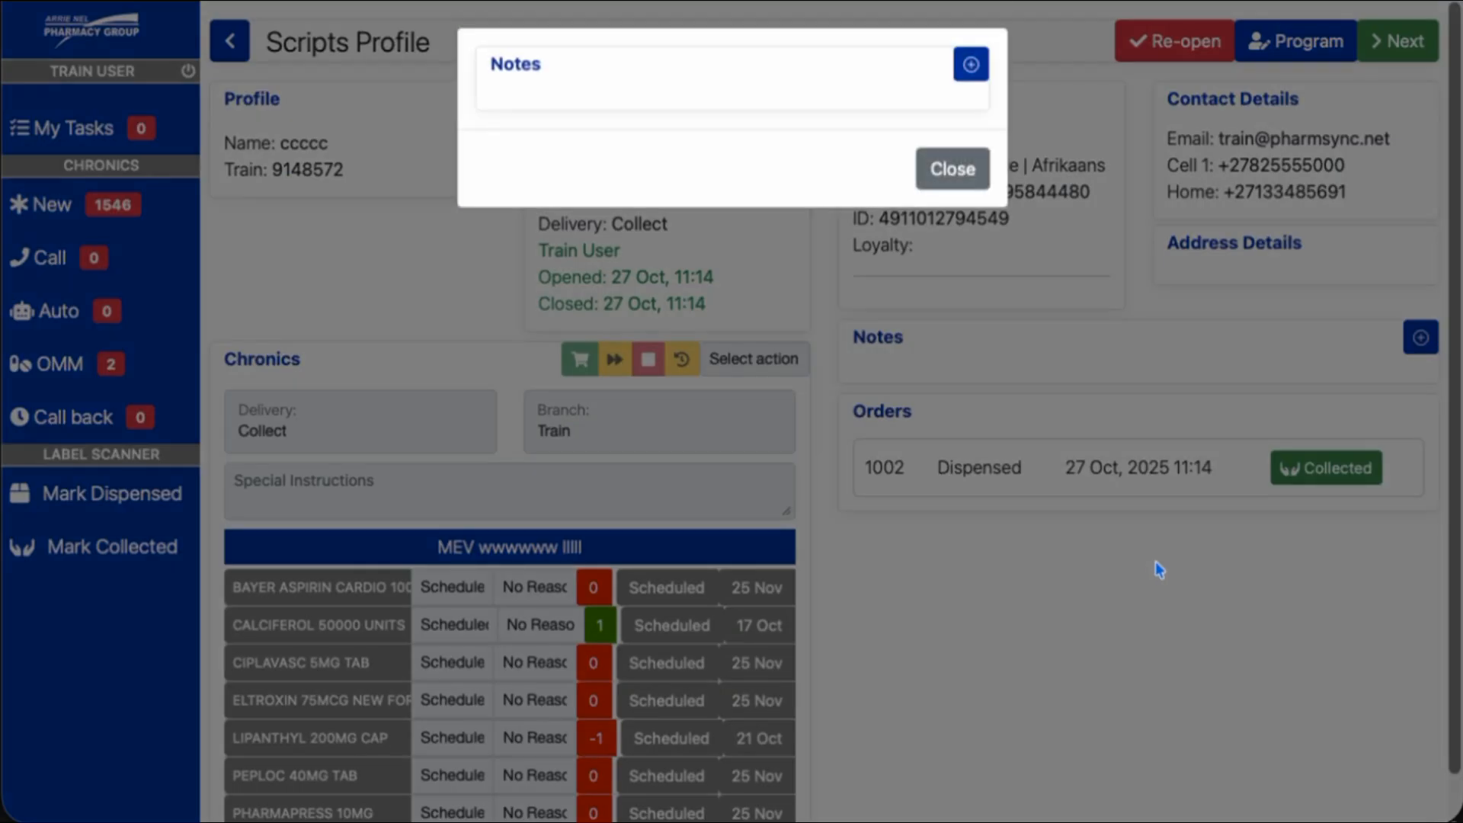
{"action": "left_click", "coordinate": [953, 172]}
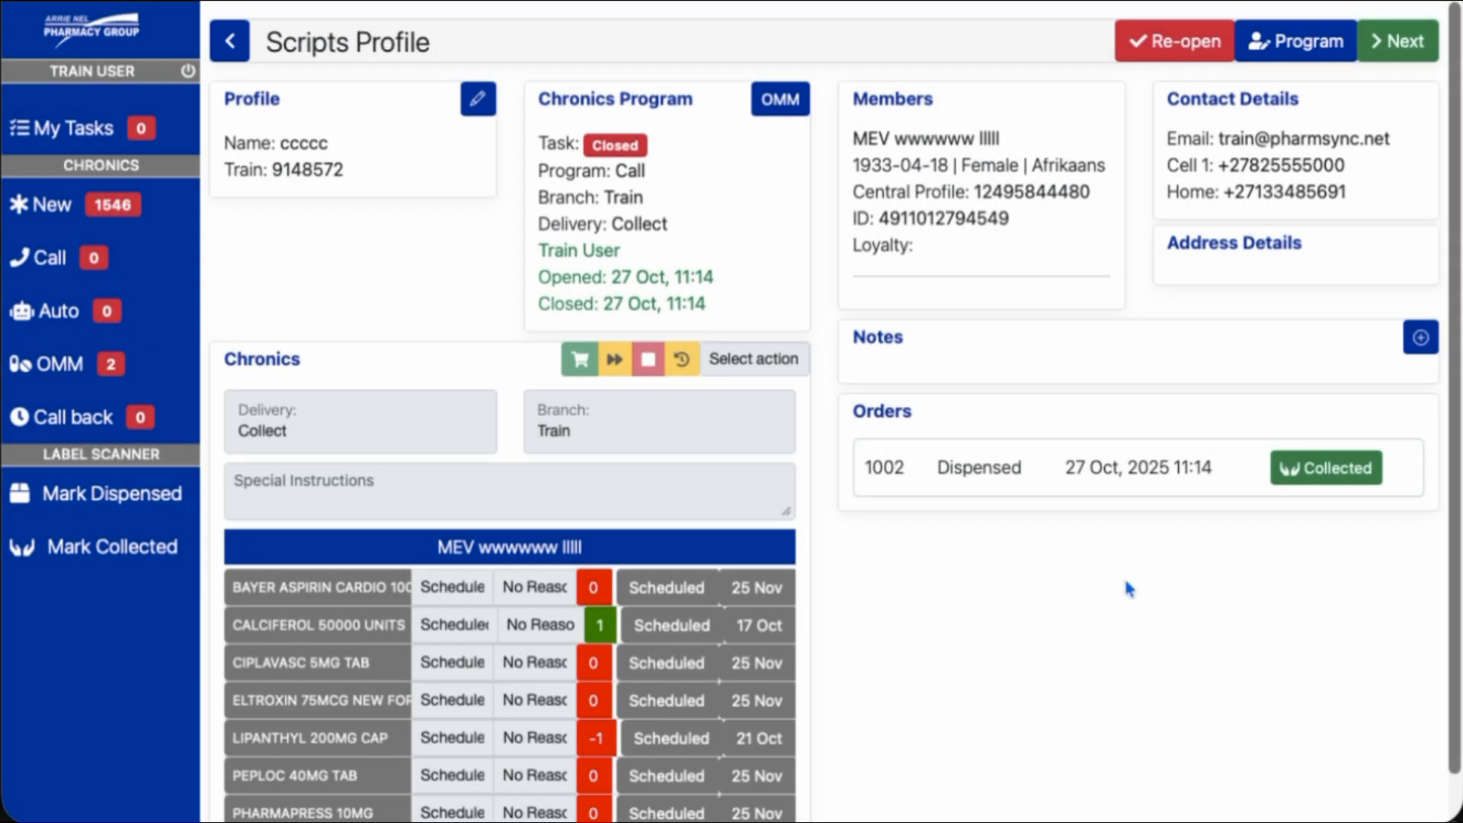
{"action": "left_click", "coordinate": [1316, 477]}
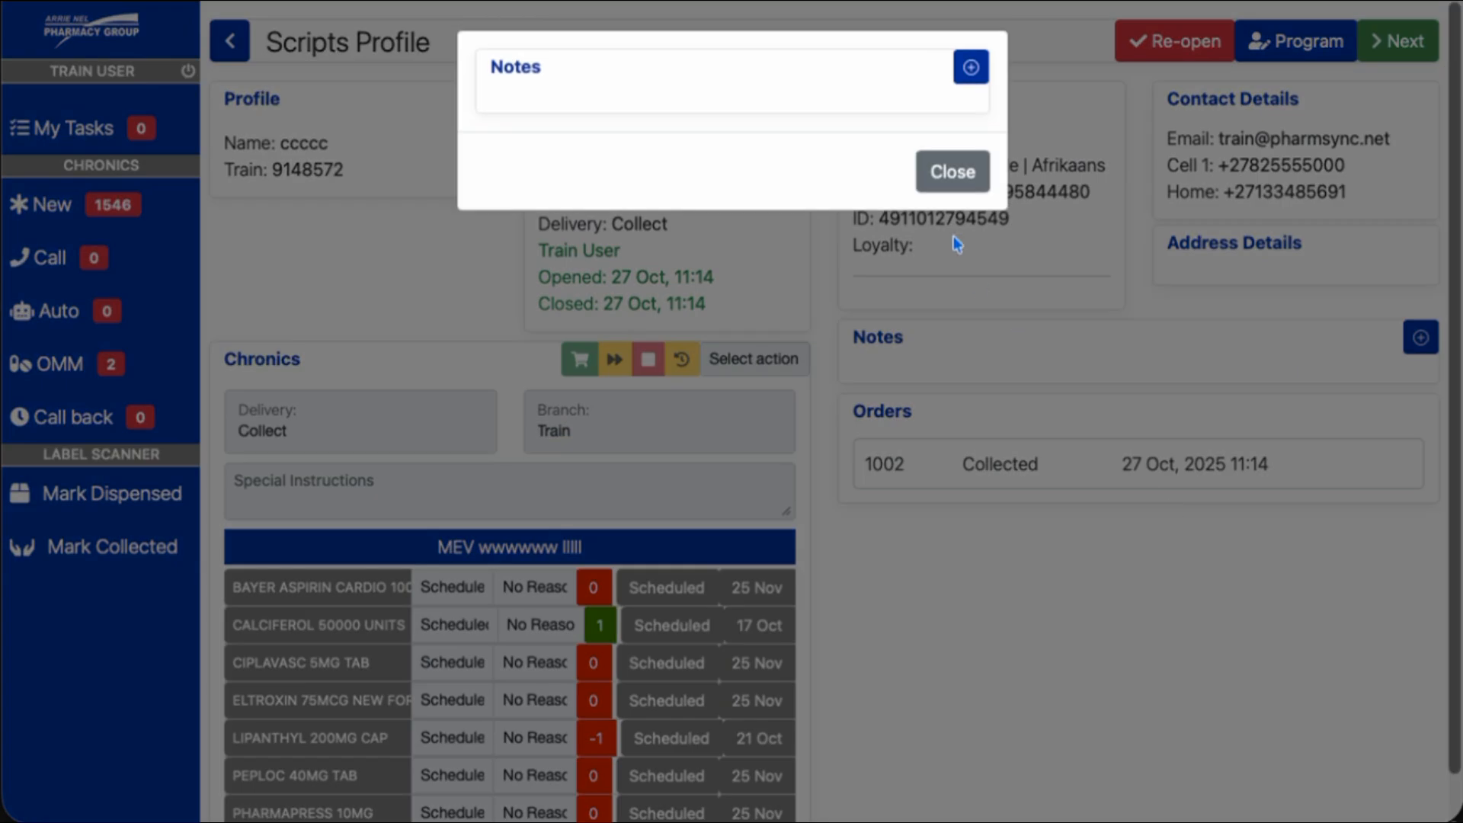
{"action": "left_click", "coordinate": [945, 180]}
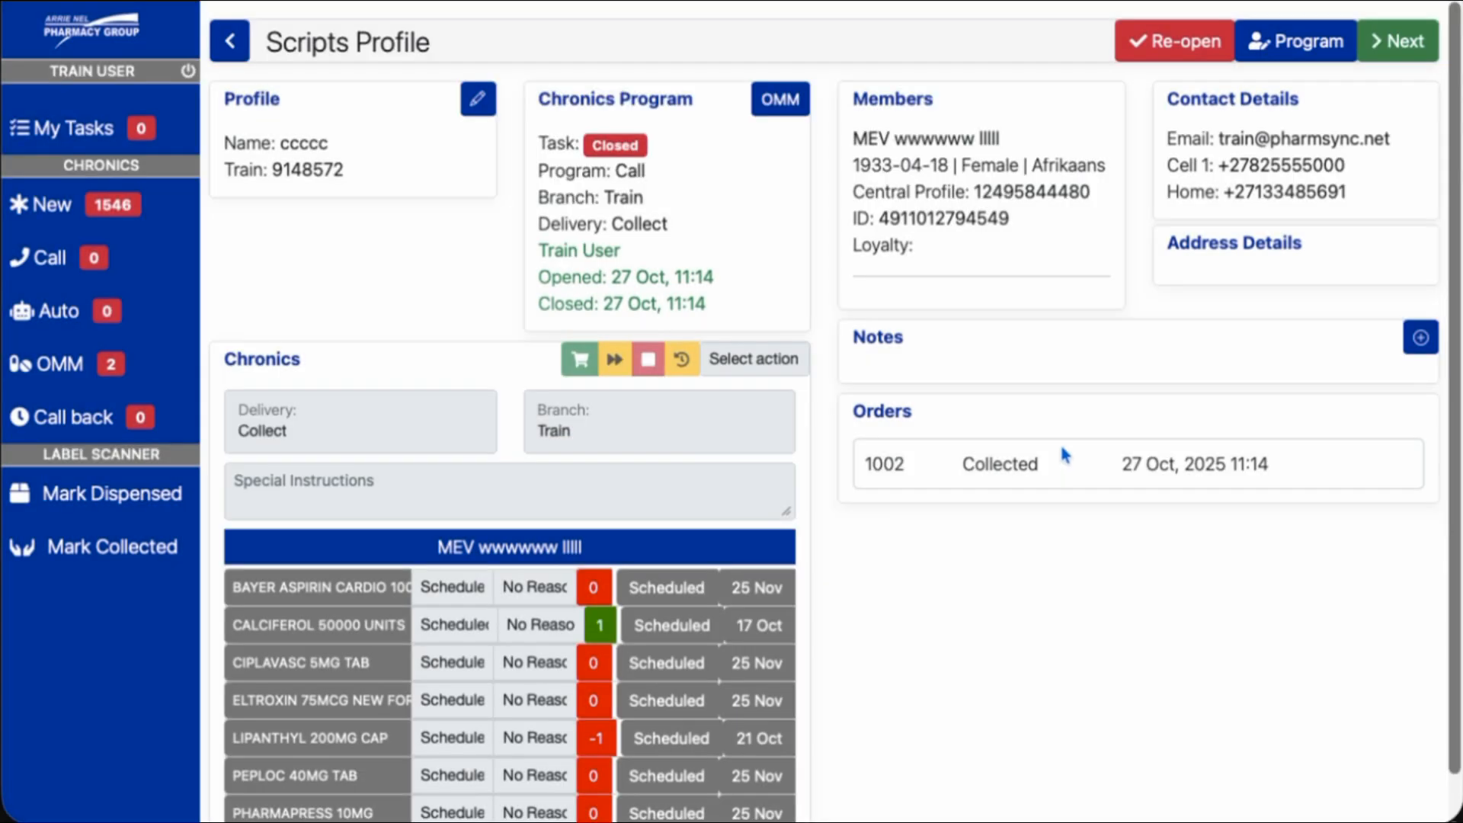